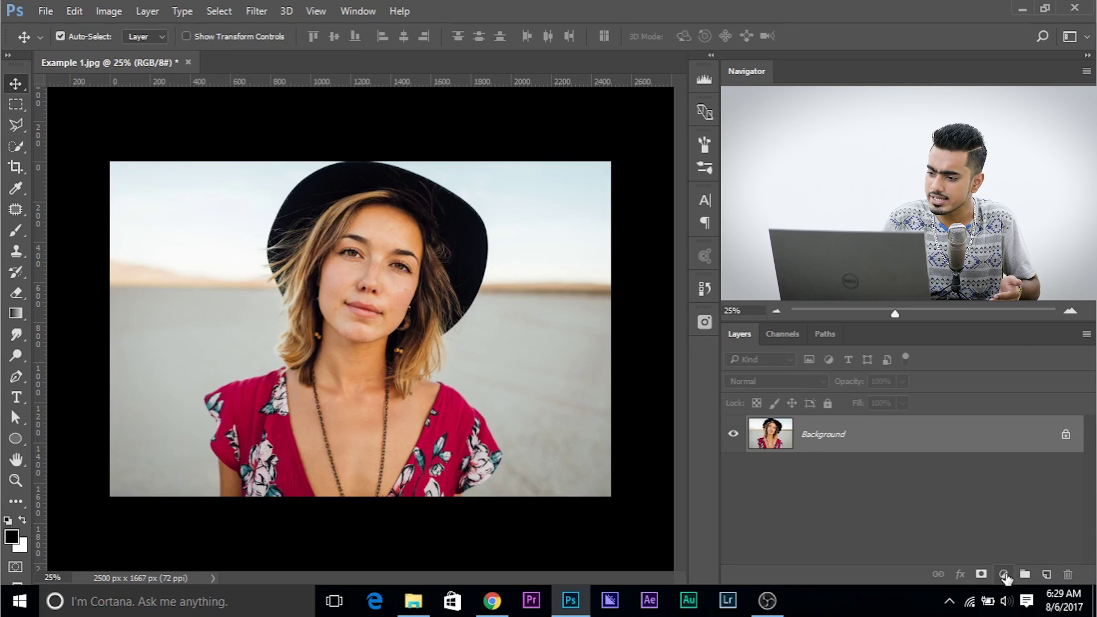
- Add a Black & White adjustment layer above the Background and dock its properties in a narrow column beside the canvas
click(1004, 574)
click(996, 417)
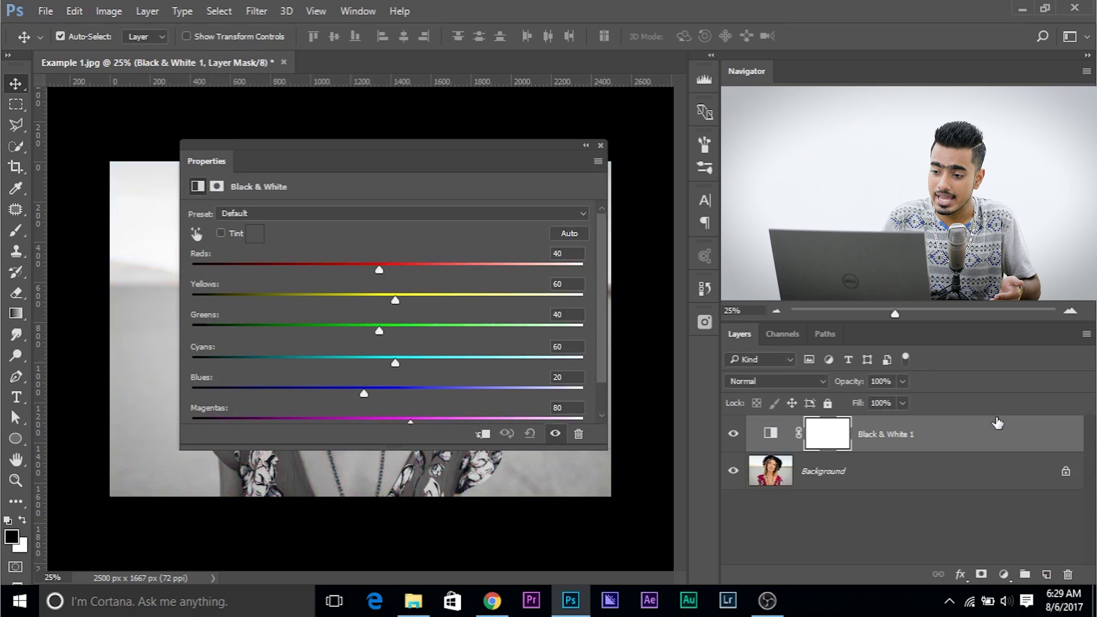
drag(208, 164, 36, 204)
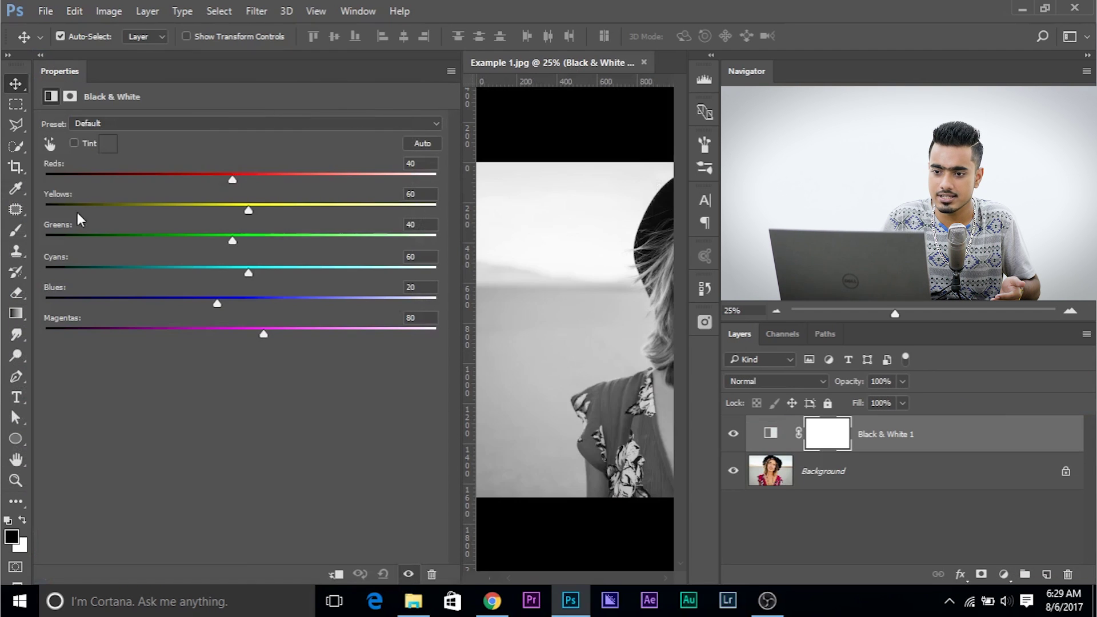
drag(460, 252, 147, 253)
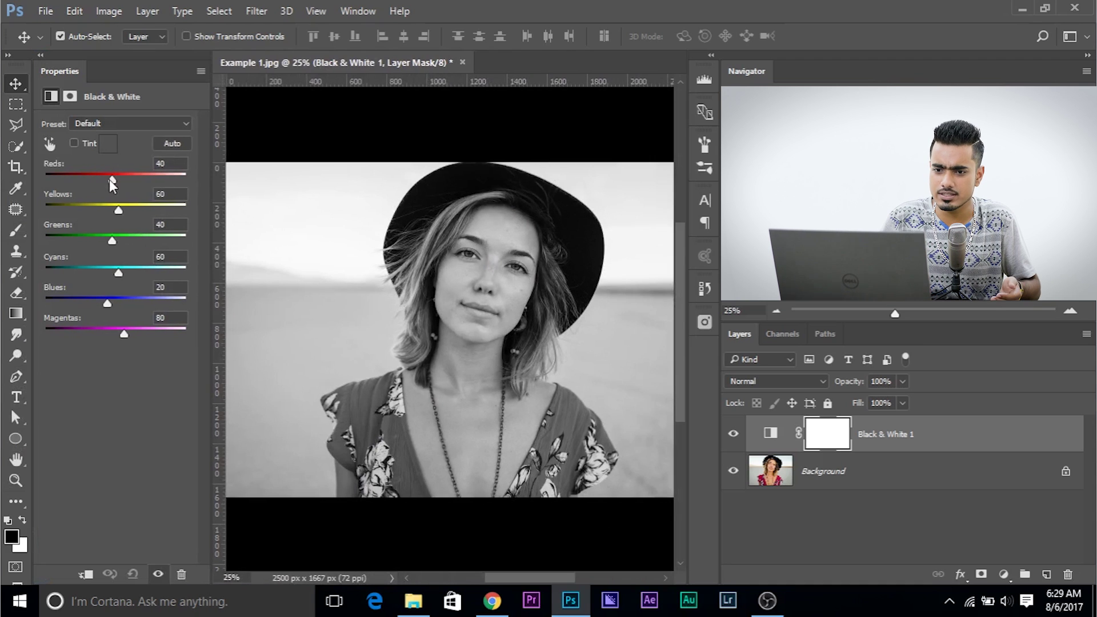
- Try Reds values of -18 and 98 on the Black & White adjustment, finishing at 41
drag(112, 179, 95, 180)
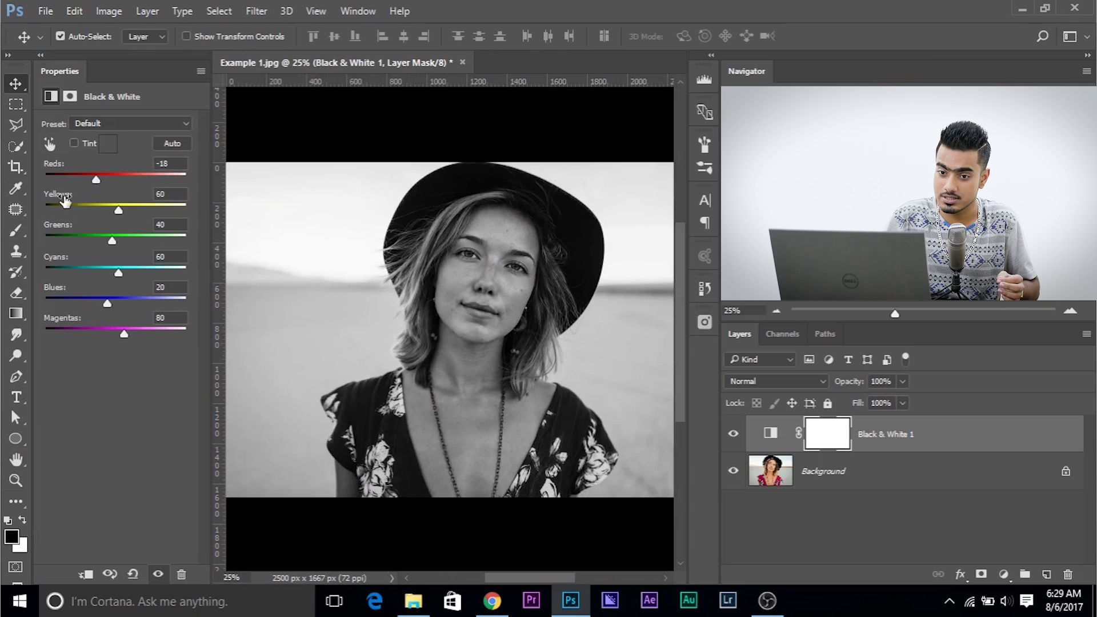
drag(96, 179, 129, 179)
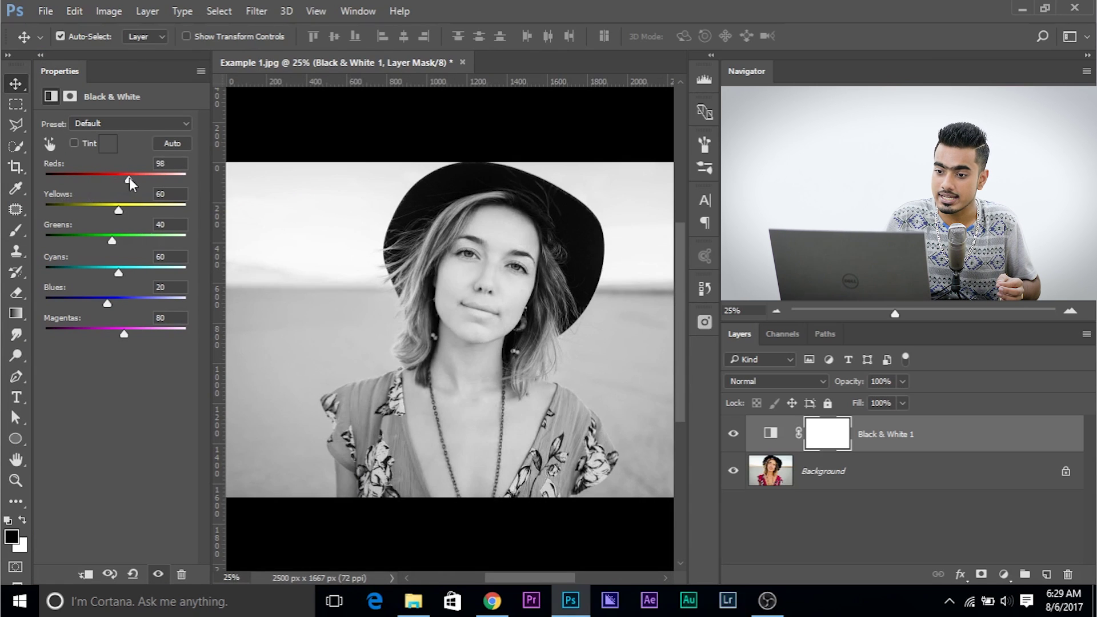
drag(131, 177, 113, 180)
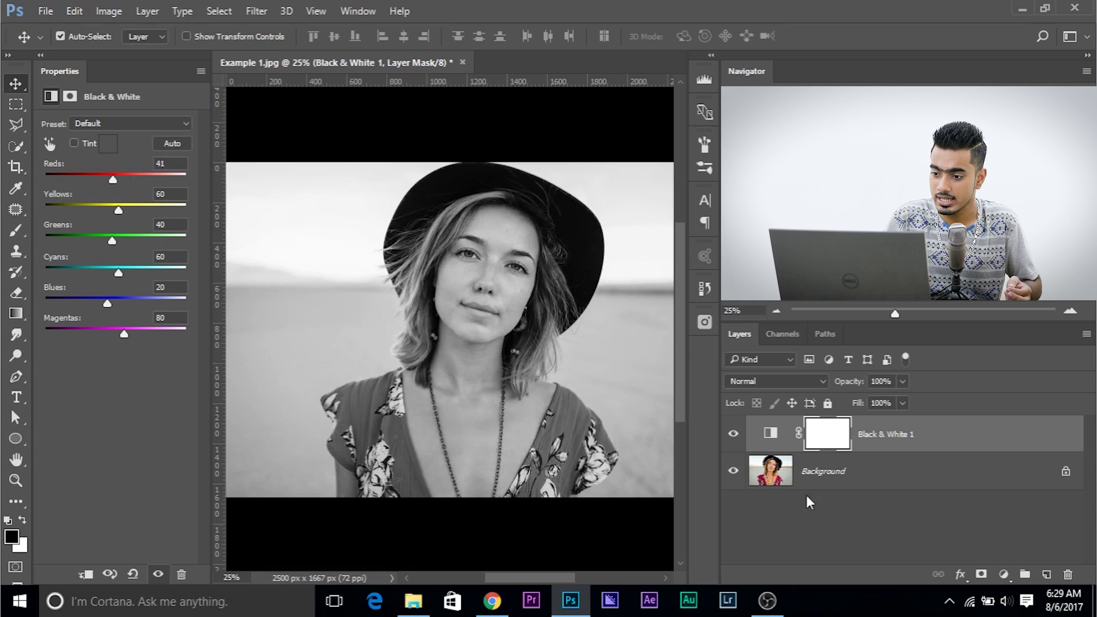
- Compare the Black & White adjustment with the colour original by toggling its visibility, and lower Reds to 39 and further
click(734, 435)
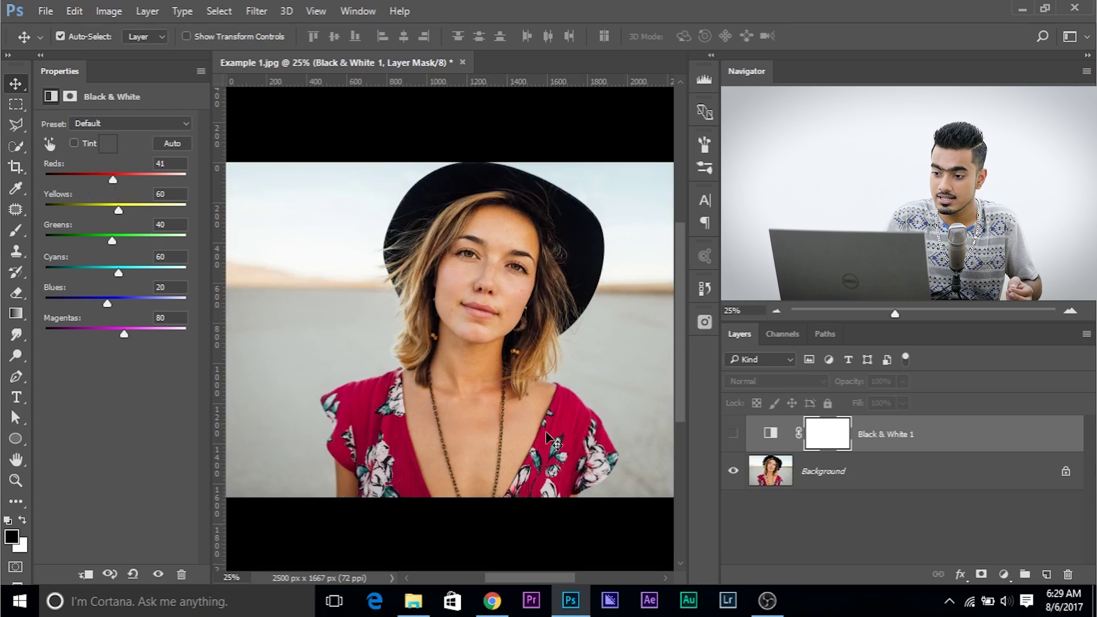
click(733, 433)
drag(112, 180, 112, 179)
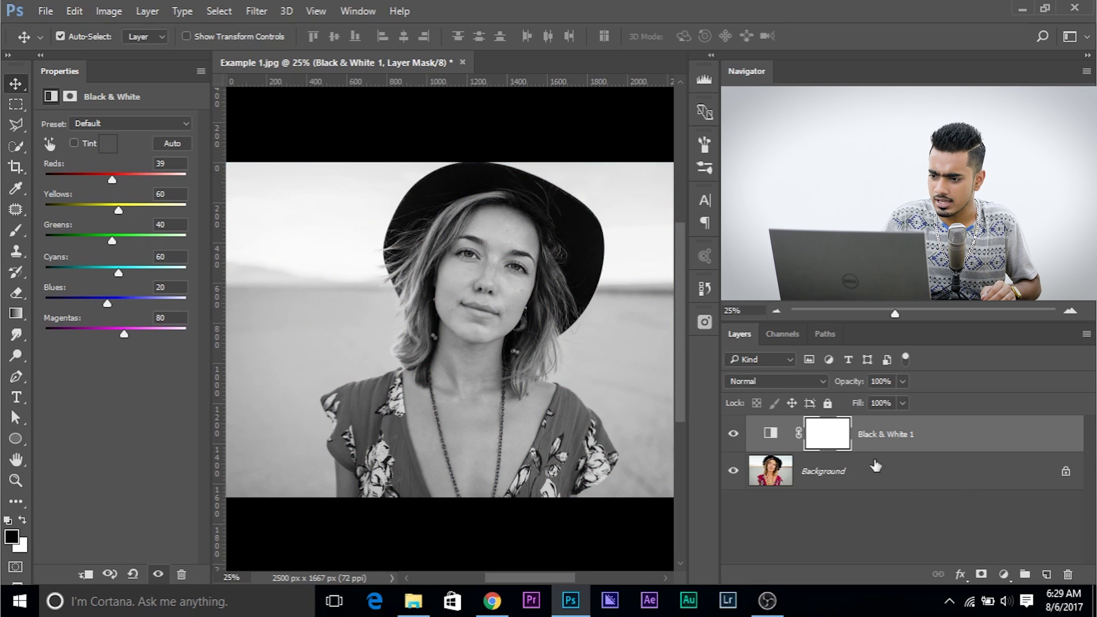
click(733, 434)
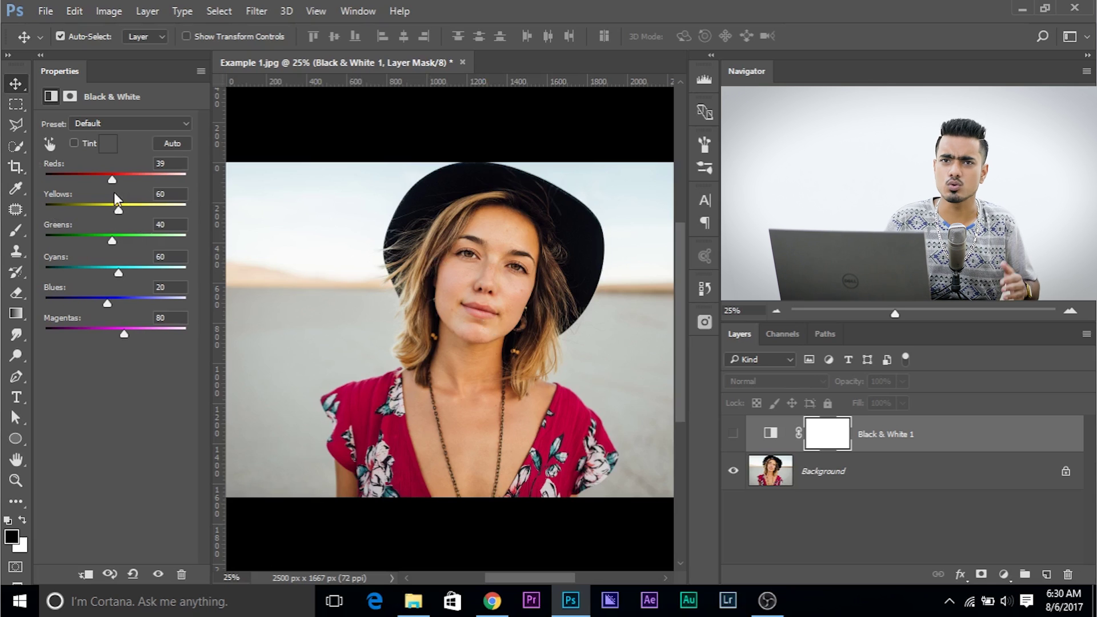
click(733, 434)
drag(113, 178, 96, 178)
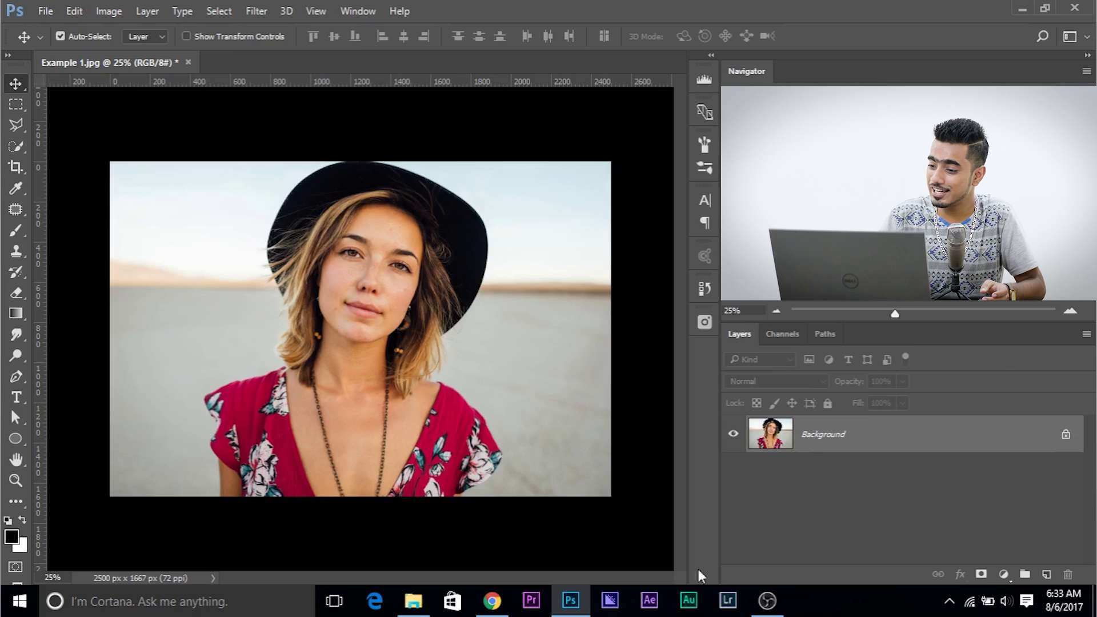
- Add a Hue/Saturation adjustment layer above the Background and set its Saturation to -100
click(1006, 575)
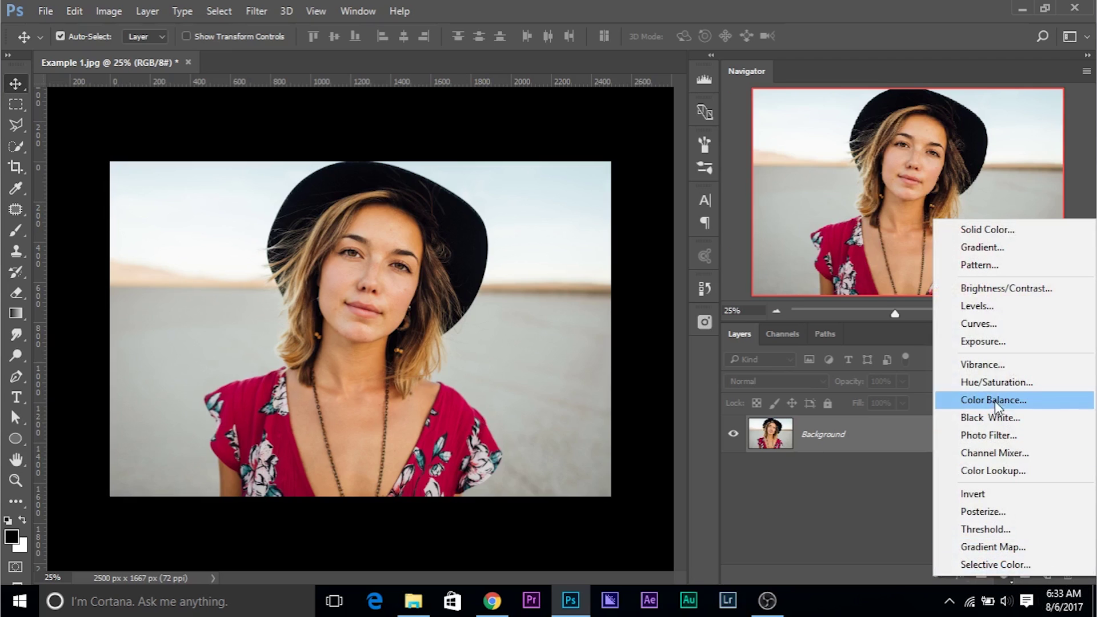
click(996, 382)
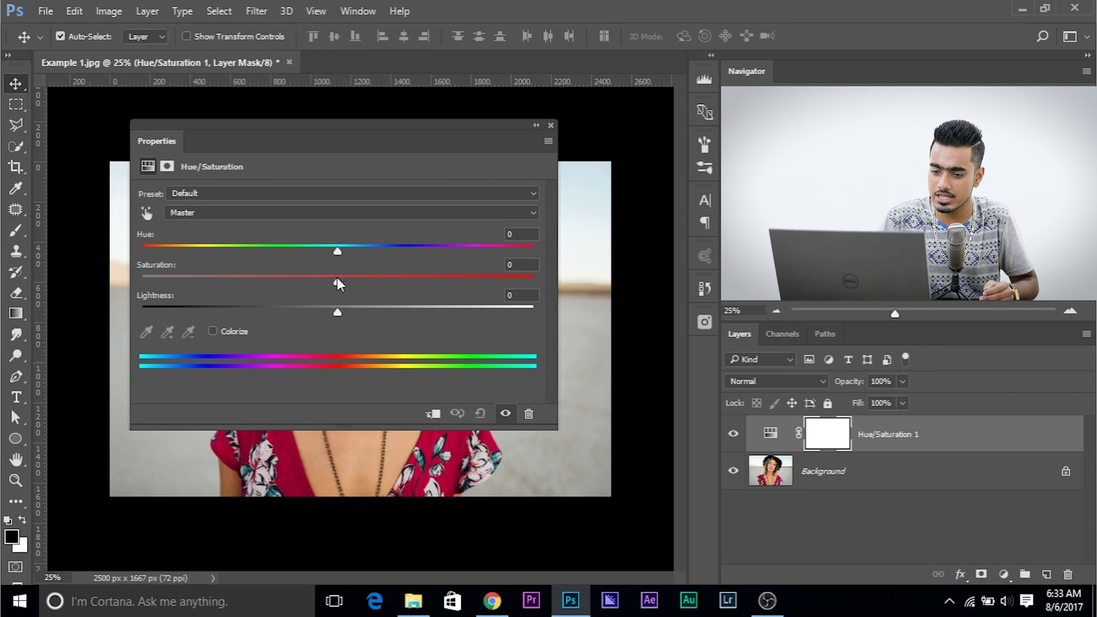
drag(337, 277, 89, 280)
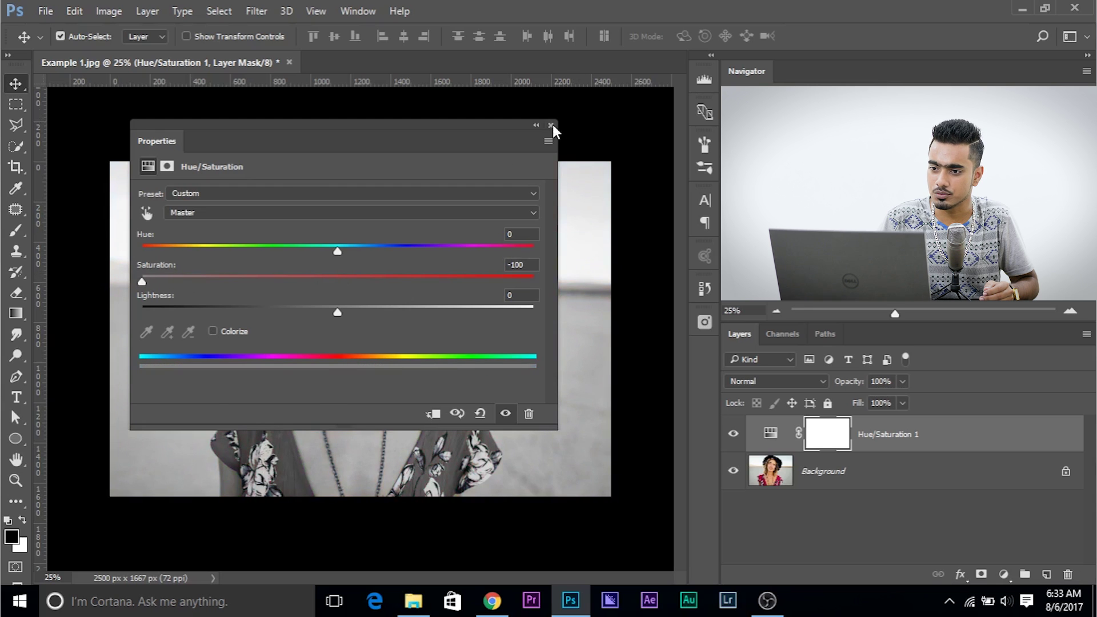
click(551, 125)
- Rename the desaturating Hue/Saturation layer as Grayscale
double_click(889, 435)
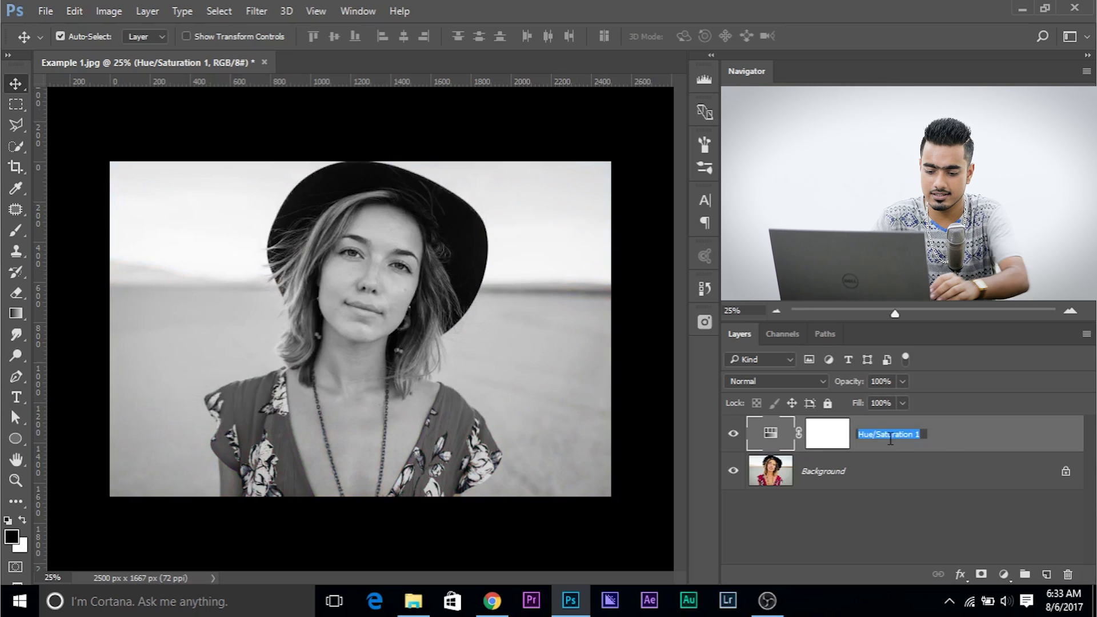
text(Grayscale)
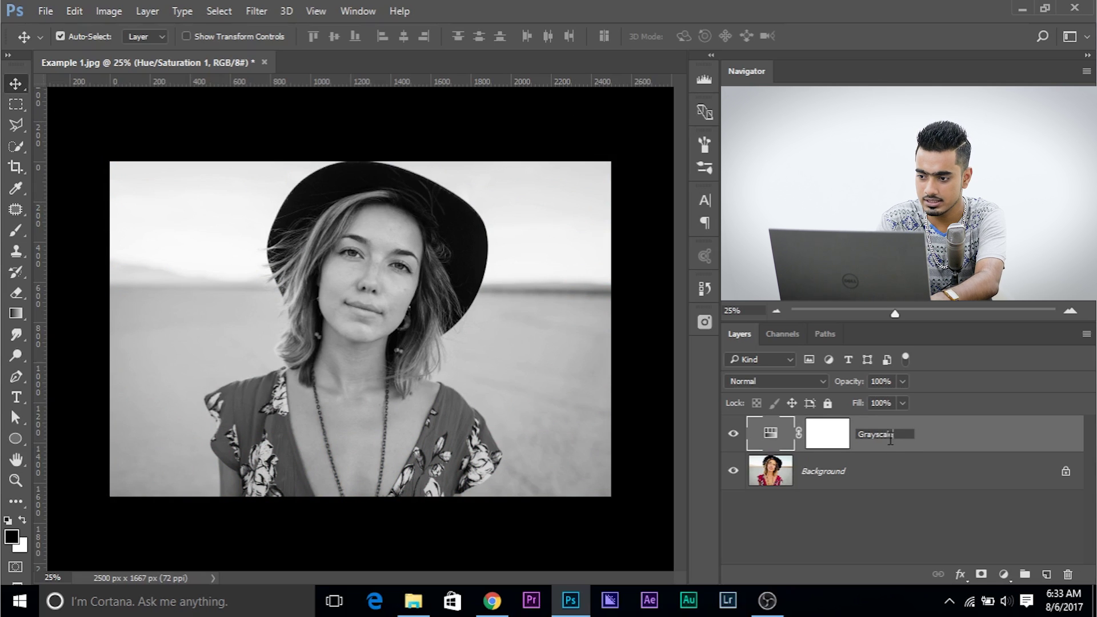
key(Return)
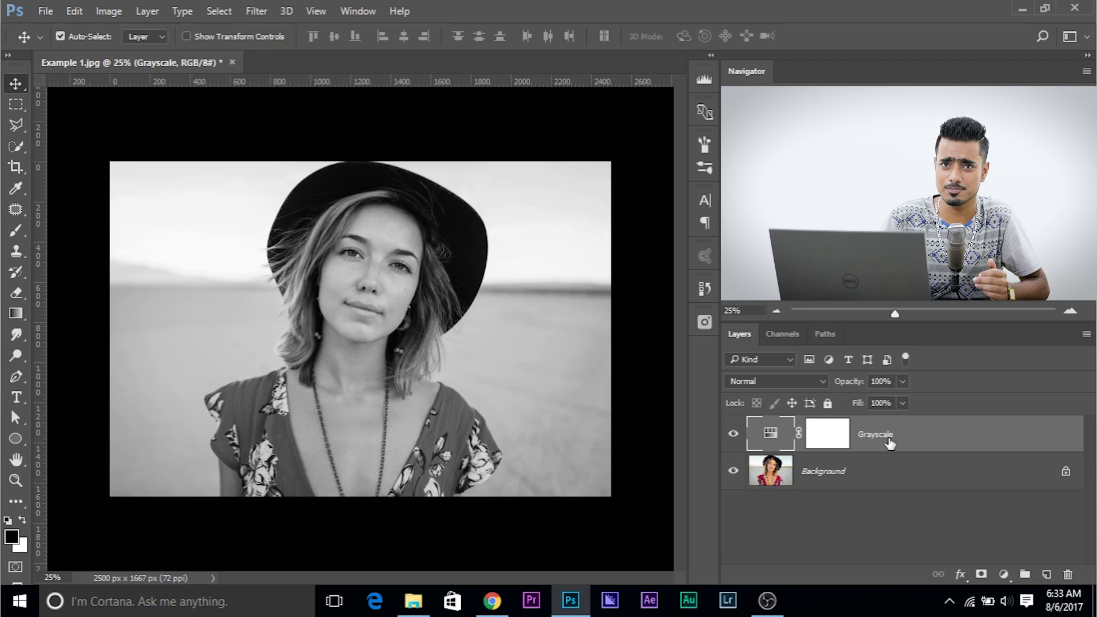
- Add a second Hue/Saturation adjustment layer directly above the Background and dock its properties beside the Navigator
click(875, 467)
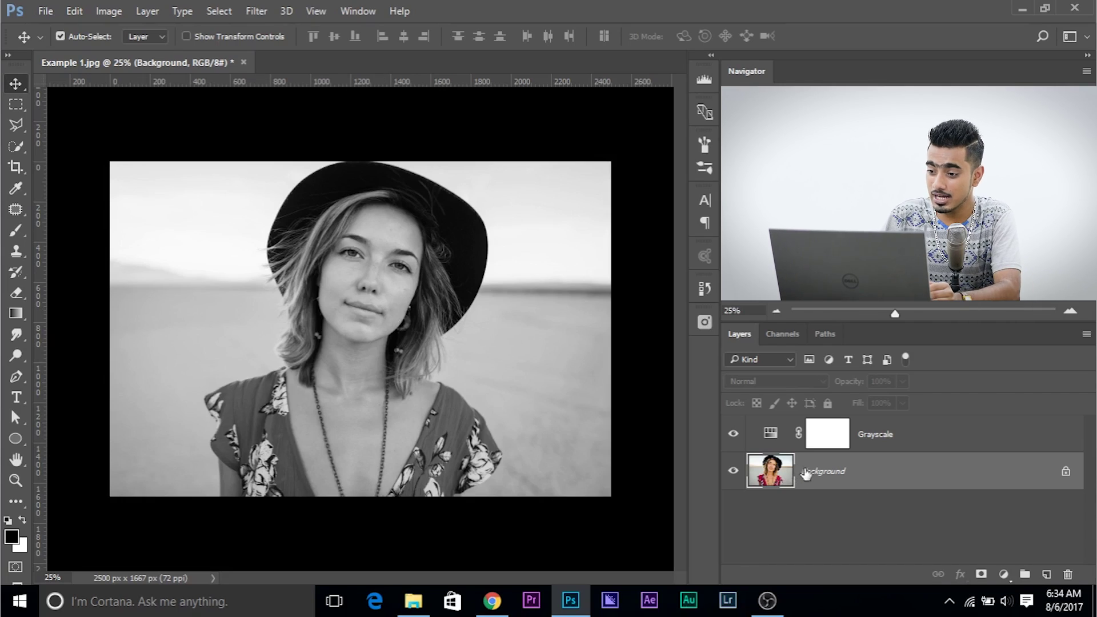
click(1002, 574)
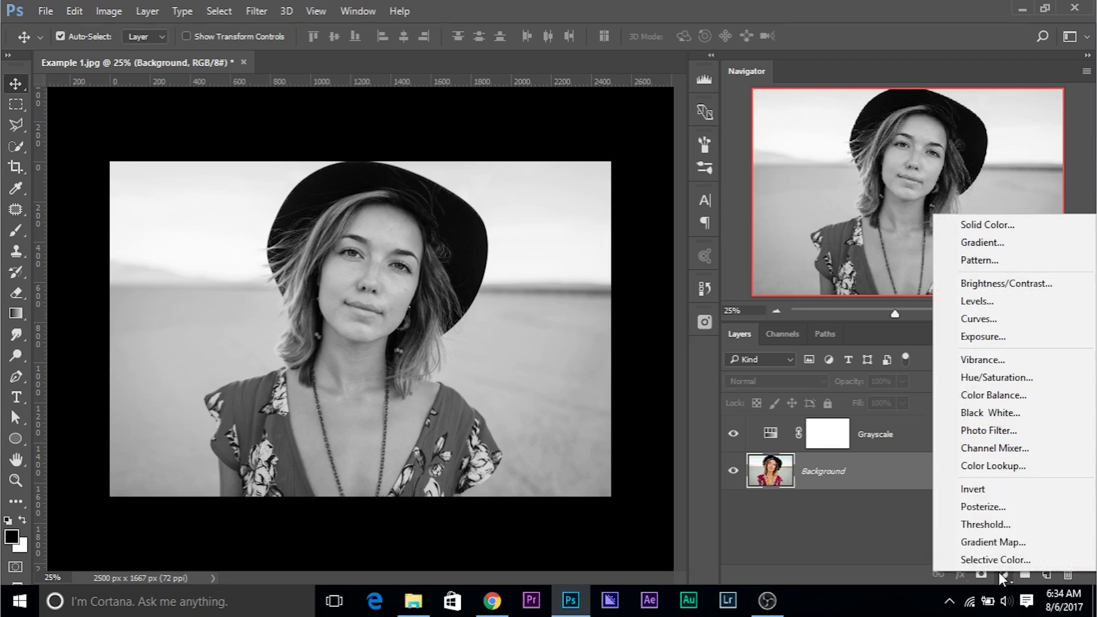
click(988, 382)
drag(166, 139, 804, 72)
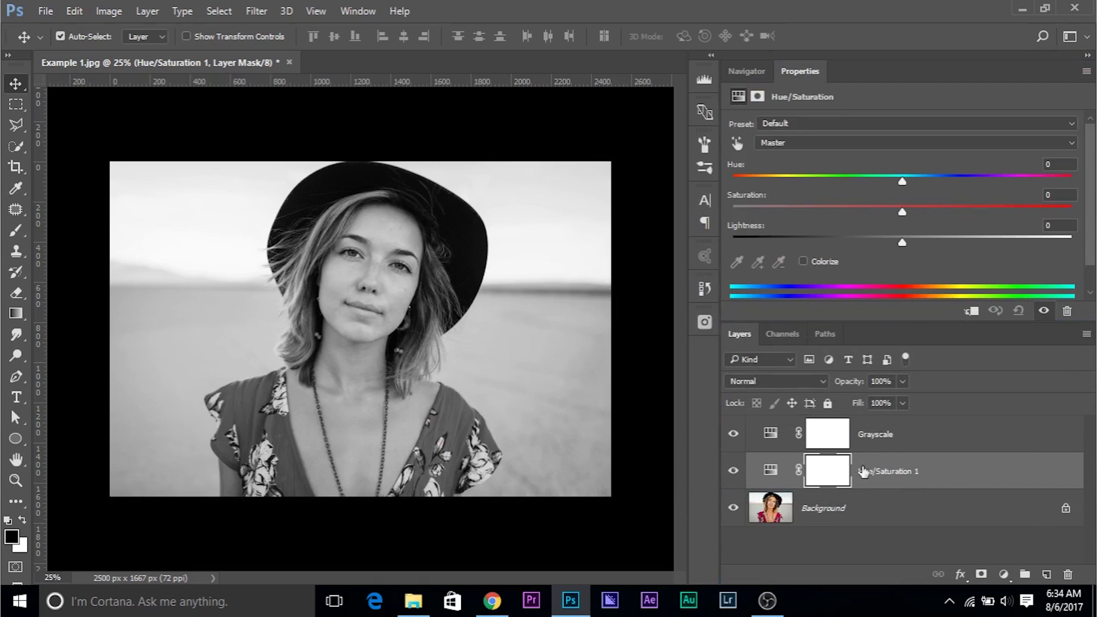
- Rename the new Hue/Saturation layer below Grayscale as Lips
double_click(883, 472)
text(Lips)
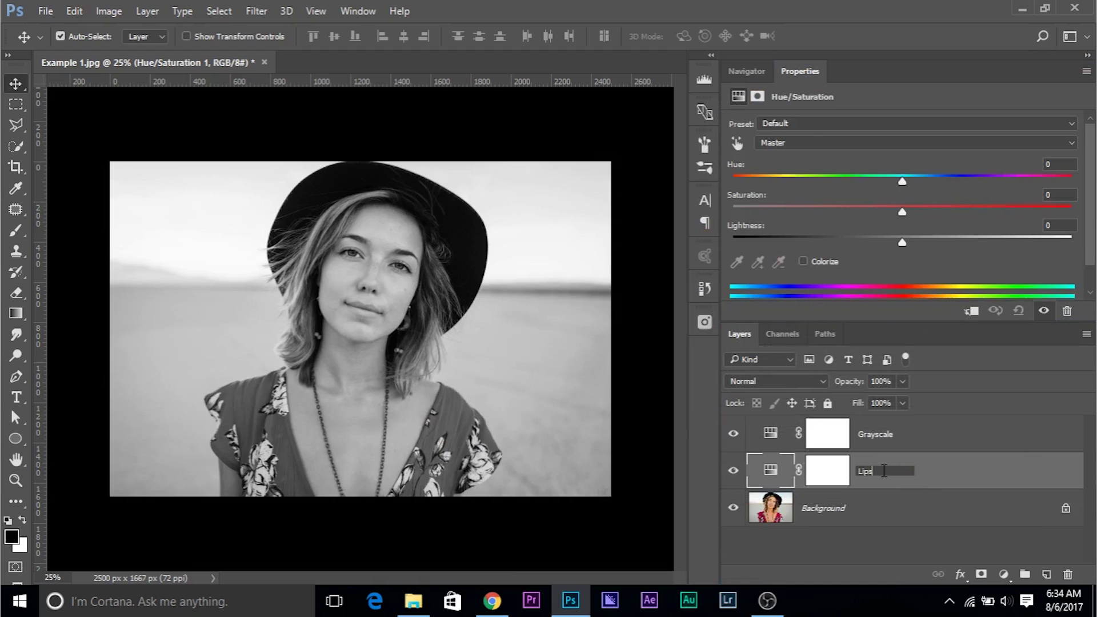
key(Return)
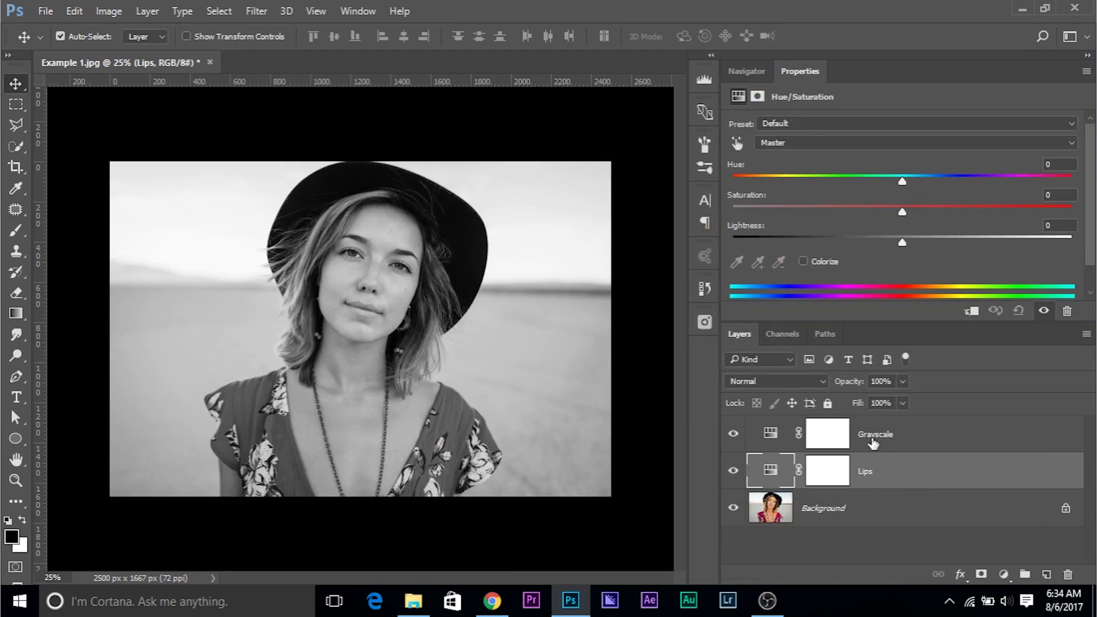
- Hide the Grayscale layer, sample the lips to target the Reds on the Lips layer, and set their Hue to -180
click(733, 435)
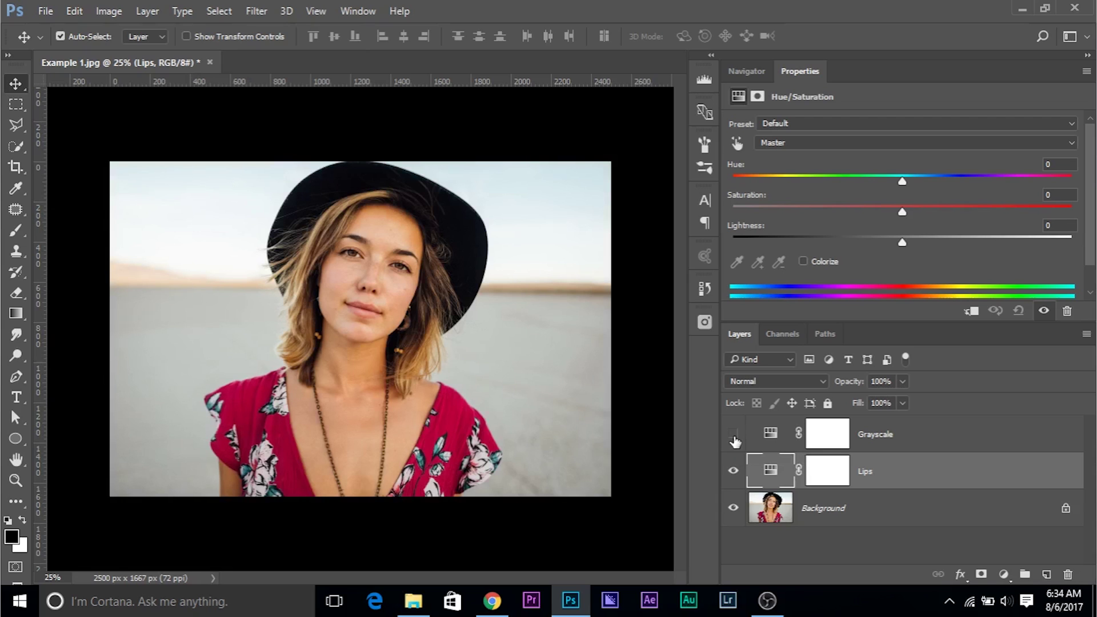
click(737, 144)
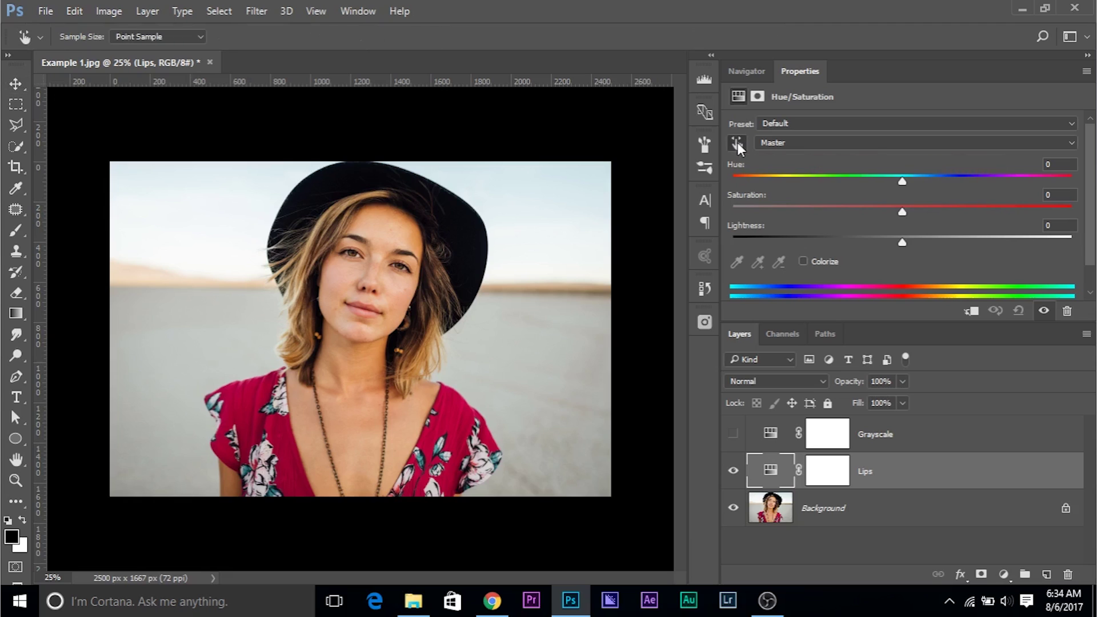
click(379, 309)
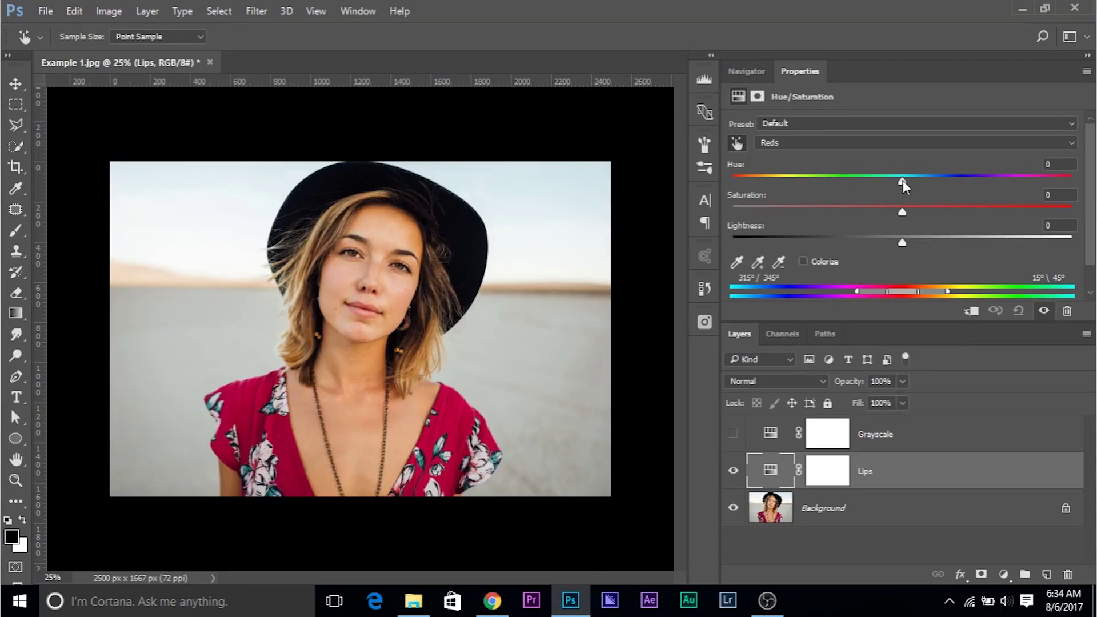
drag(903, 180, 728, 174)
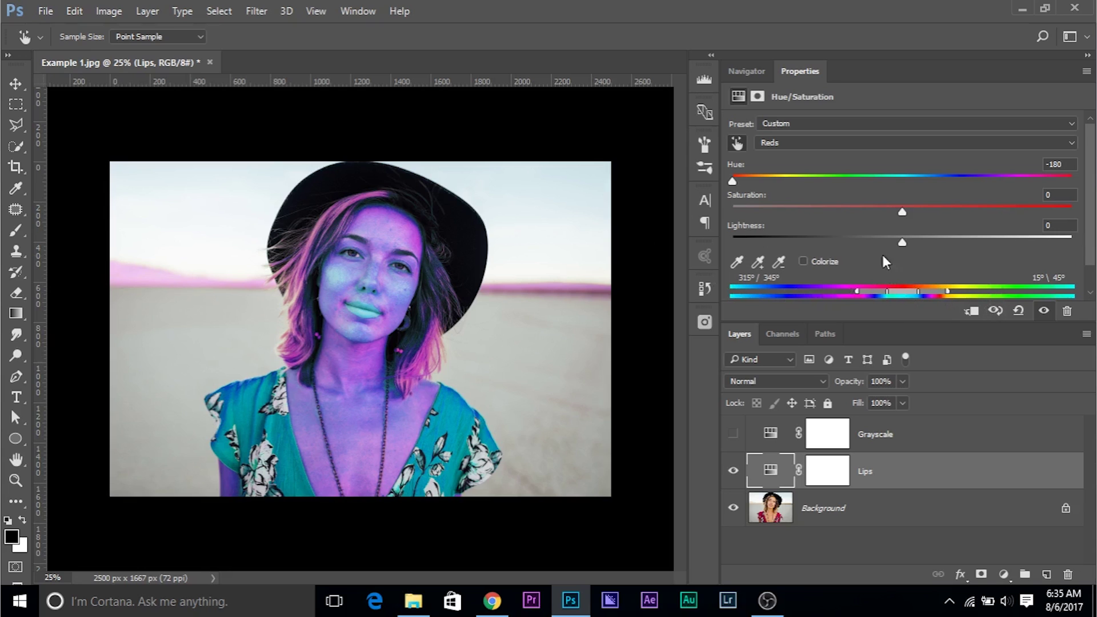
drag(732, 185, 632, 168)
drag(740, 181, 680, 188)
- Narrow the Lips layer's Reds colour range around the lip tones to 342°/352° and 11°\18°
drag(858, 290, 904, 291)
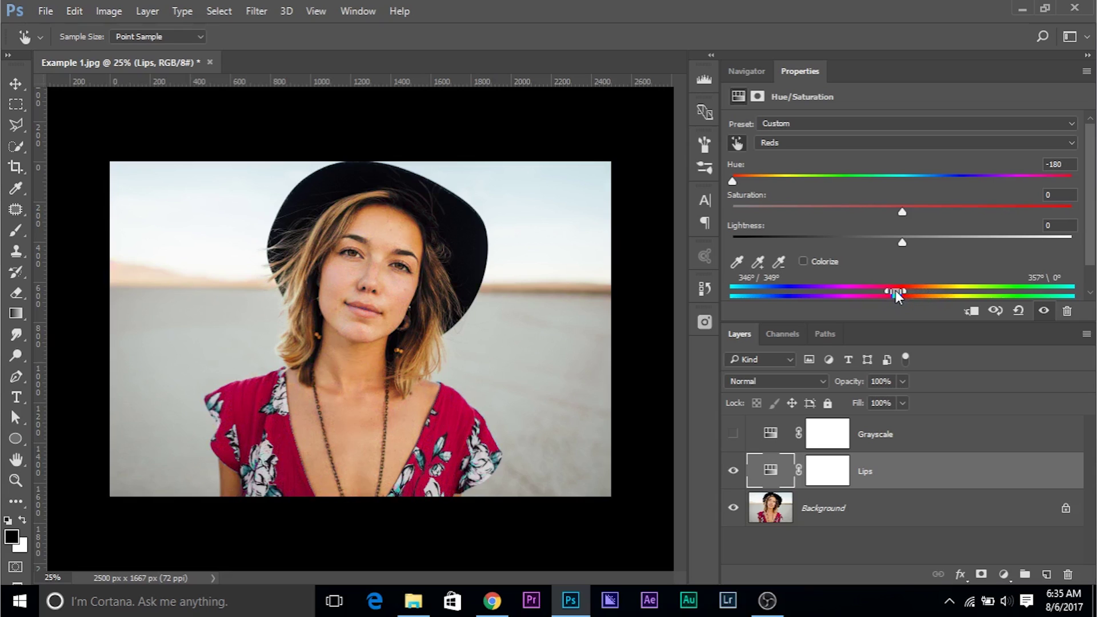
drag(896, 291, 908, 296)
drag(913, 292, 913, 291)
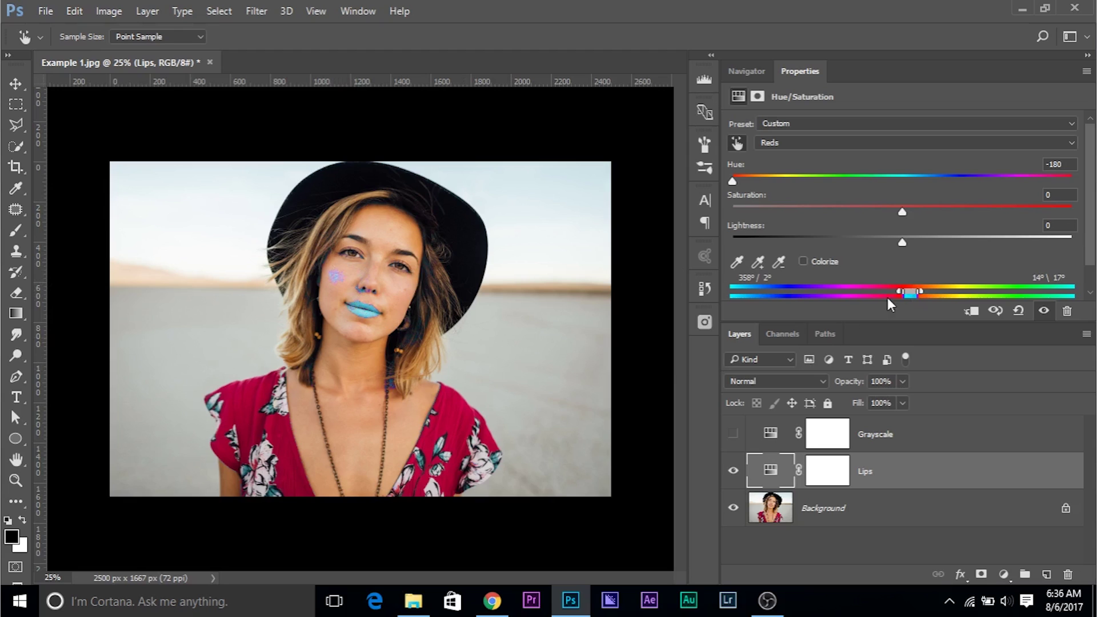
drag(903, 290, 896, 290)
drag(890, 290, 886, 290)
drag(915, 290, 926, 290)
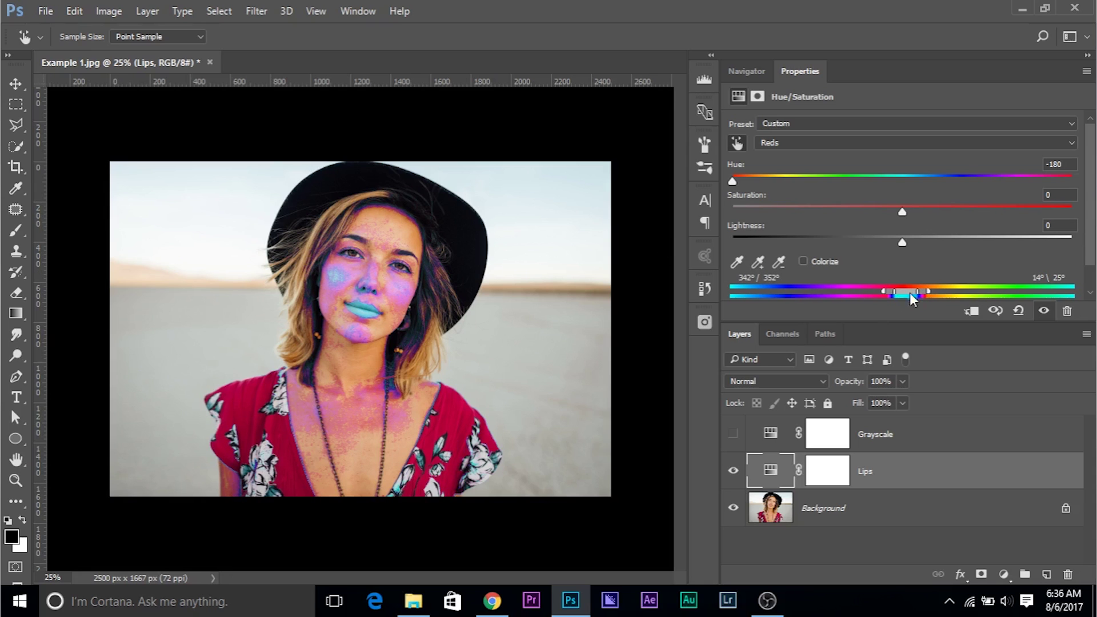
drag(928, 289, 923, 290)
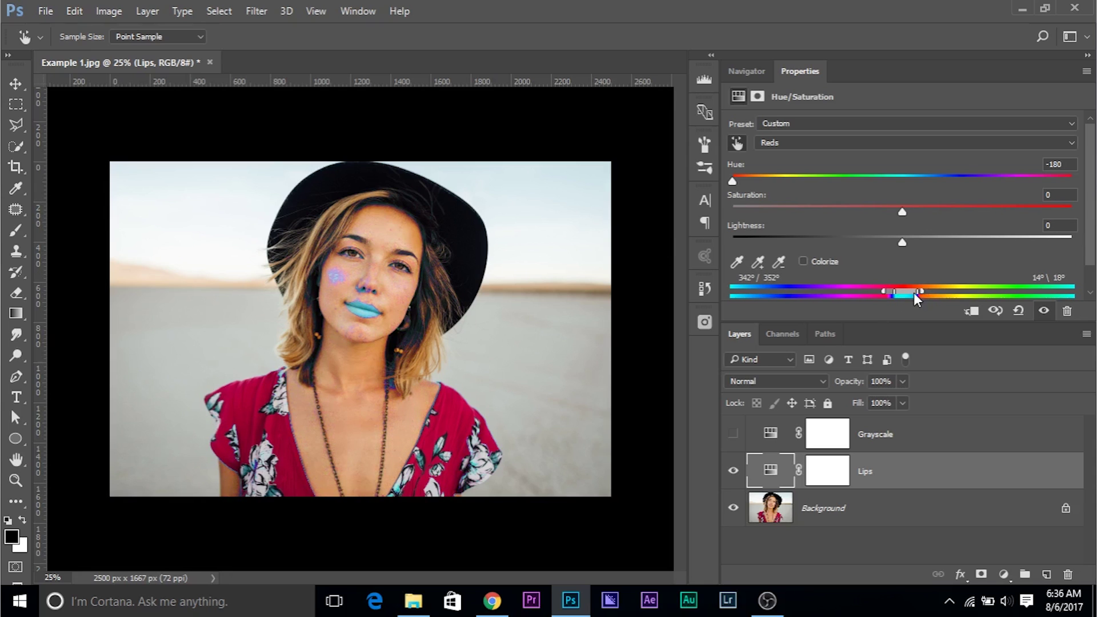
drag(914, 290, 913, 290)
- With the Grayscale layer shown again, set the Lips layer's Reds Hue to 0 and Lightness to -100
click(904, 176)
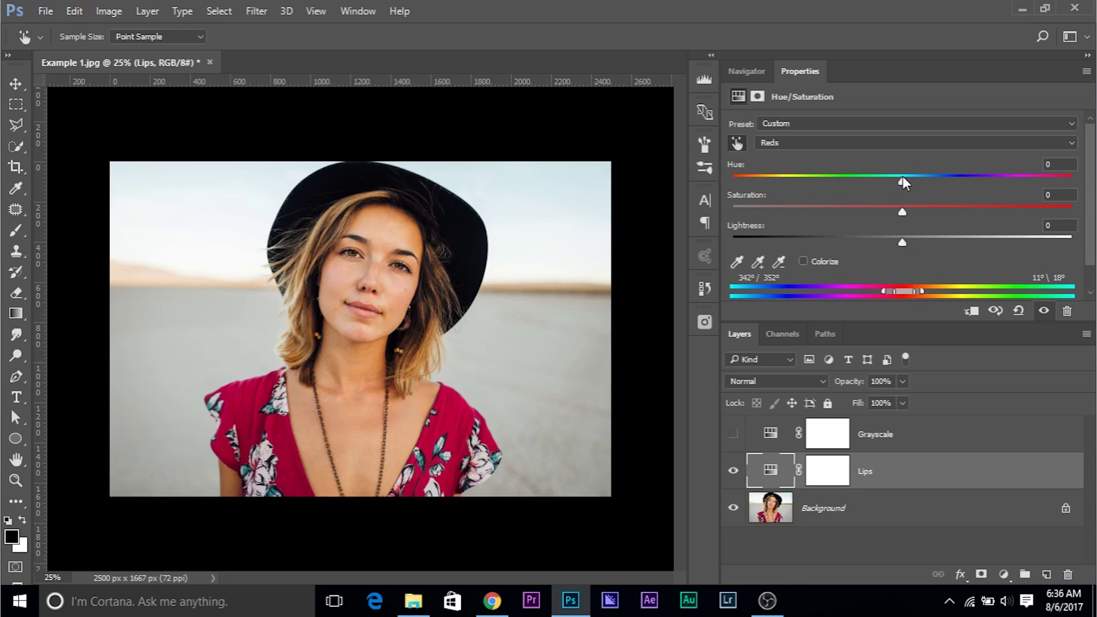
click(733, 434)
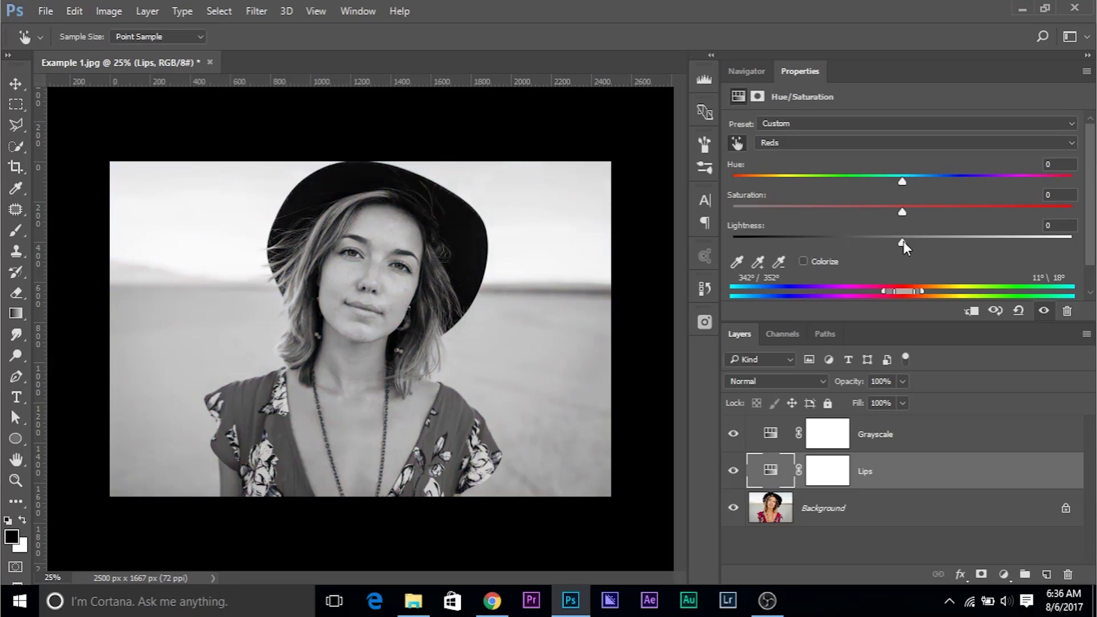
drag(903, 241, 726, 230)
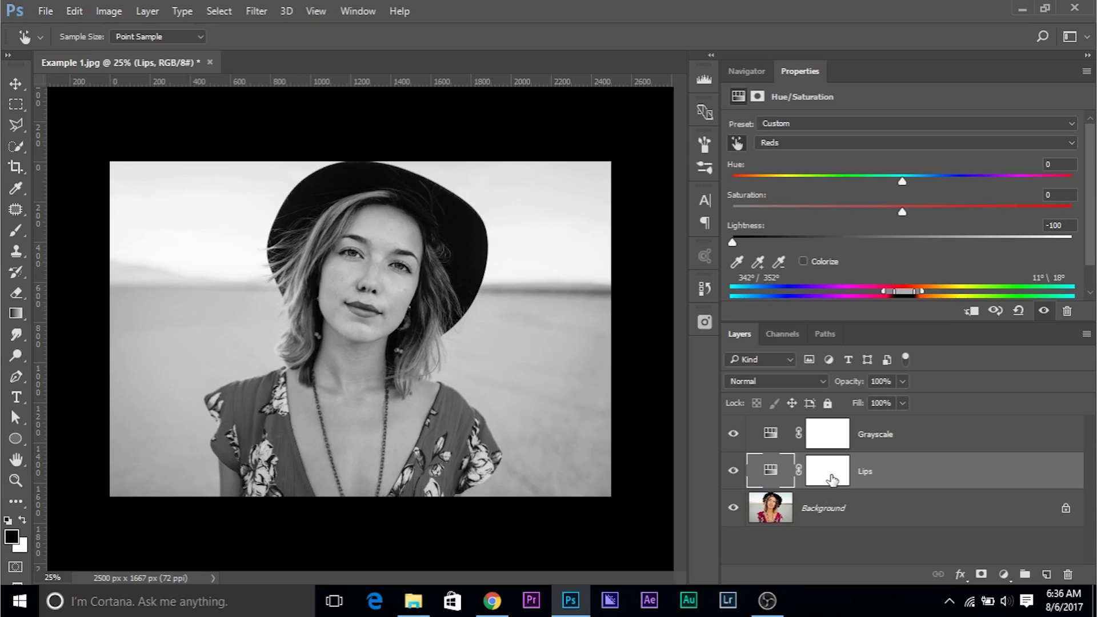
- Invert the Lips layer's mask to black to hide its darkening effect
click(832, 480)
drag(832, 480, 833, 479)
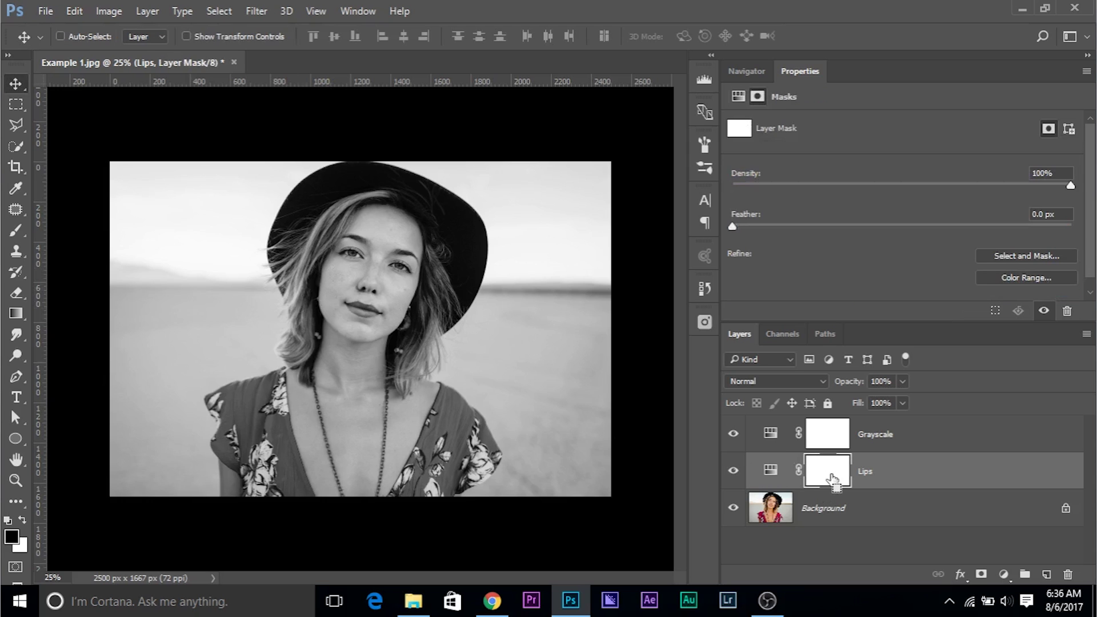
key(ctrl+i)
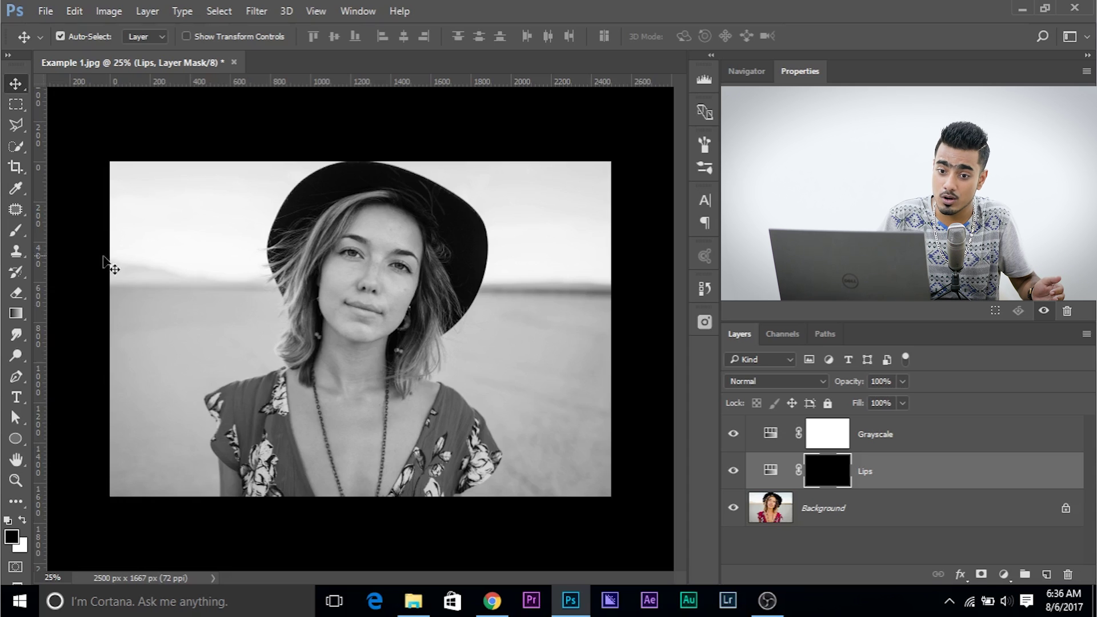
- Paint white over the lips on the Lips layer's mask with a soft 87 px brush at 100% opacity
click(15, 232)
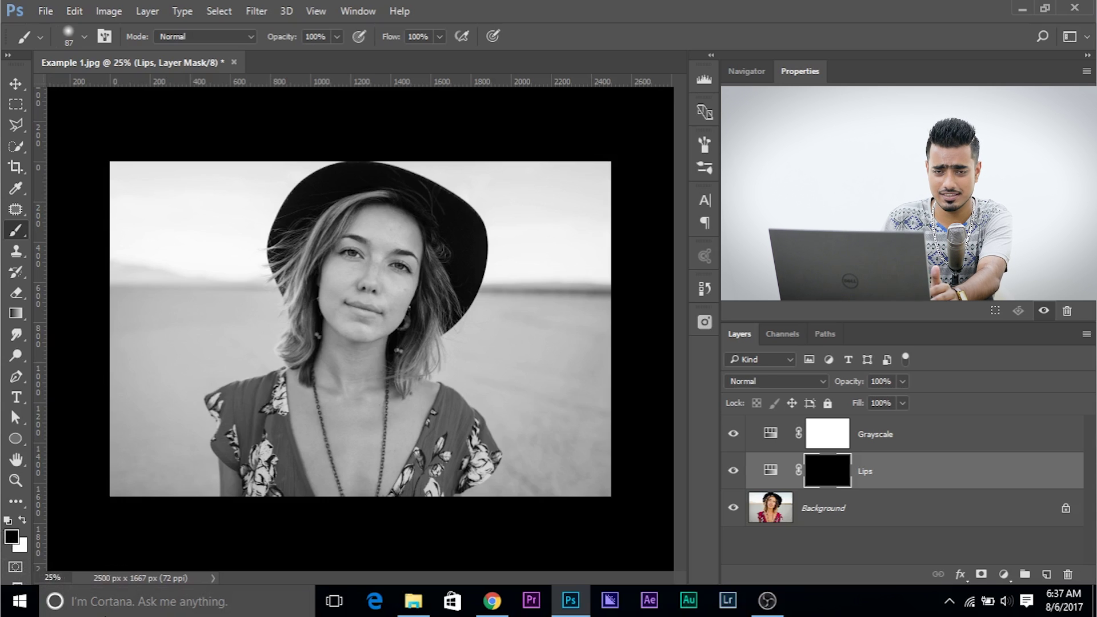
key(x)
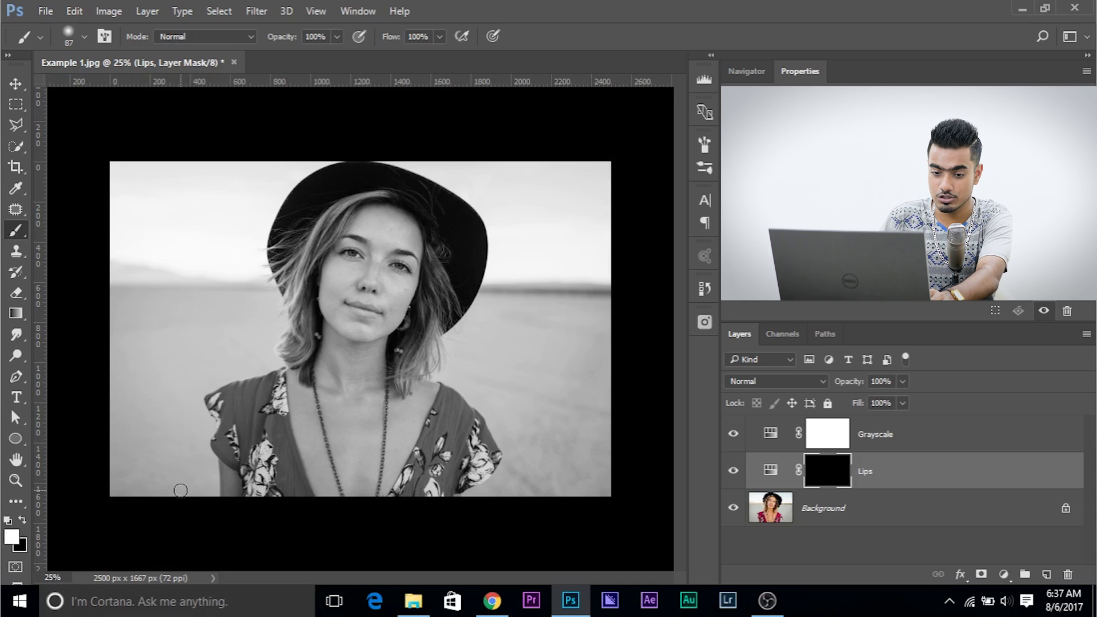
alt+right_click(227, 399)
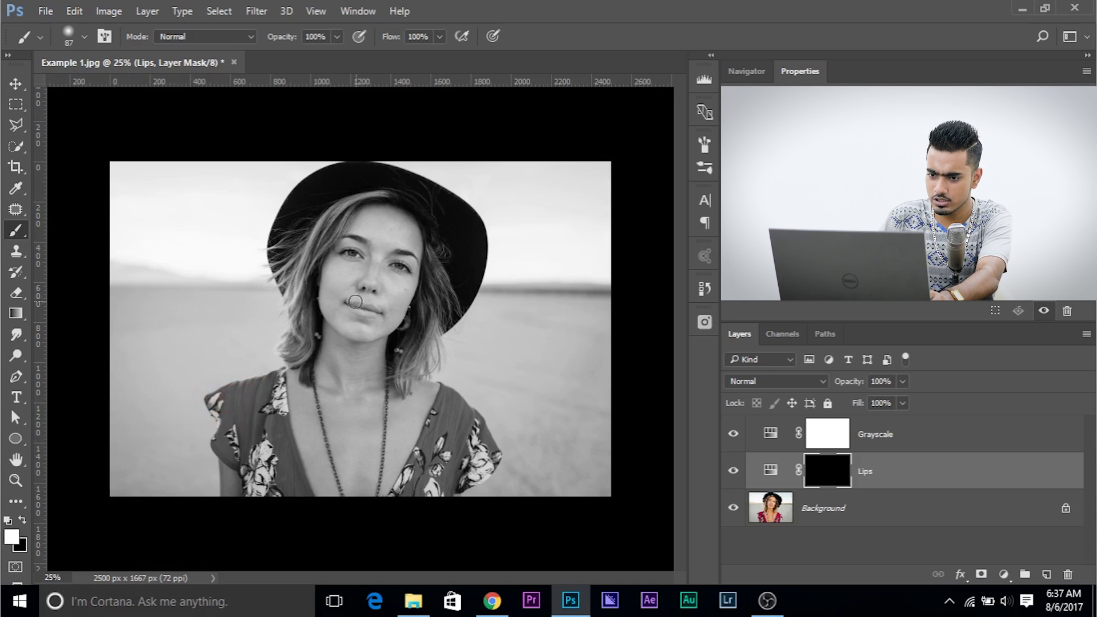
drag(385, 313, 343, 299)
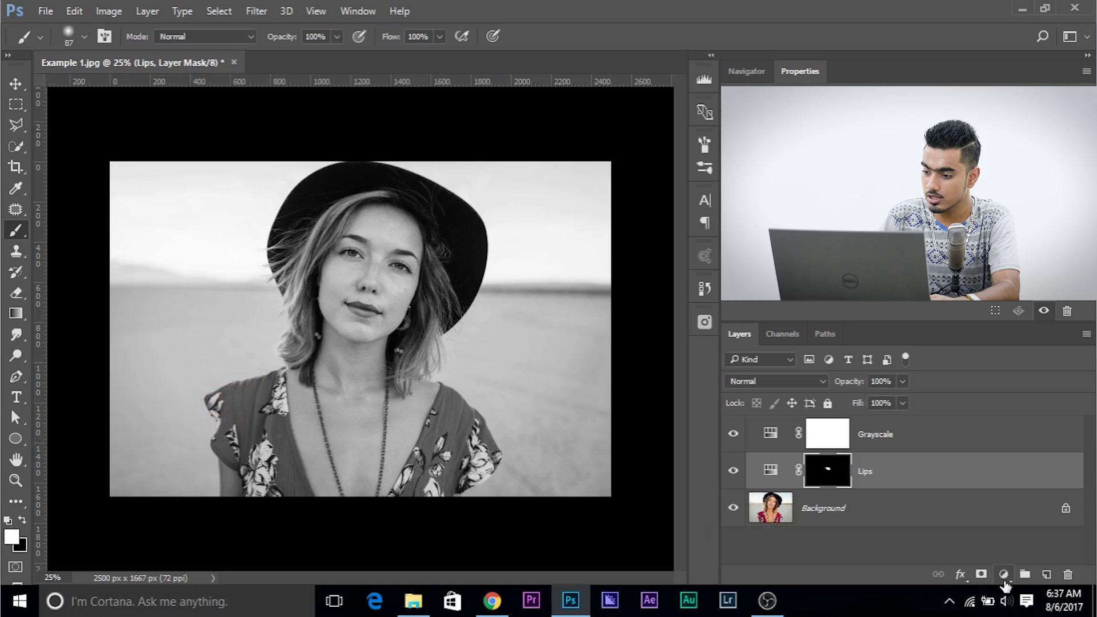
- Add a Hue/Saturation layer above Lips, sample the dress to target the Reds, and set their Lightness to -100
click(1004, 574)
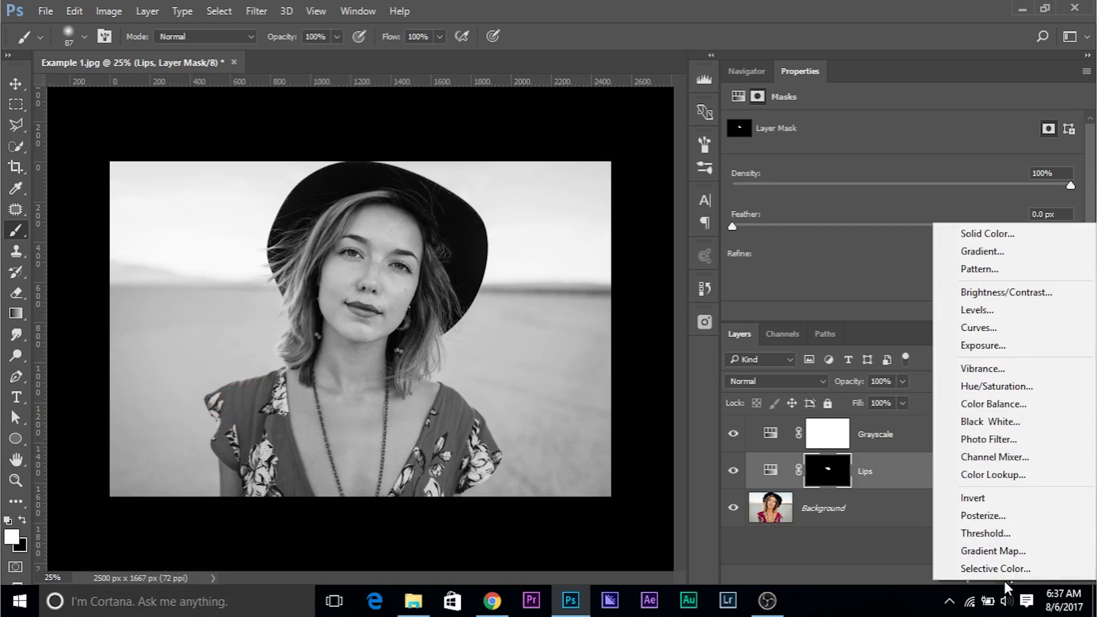
click(1013, 387)
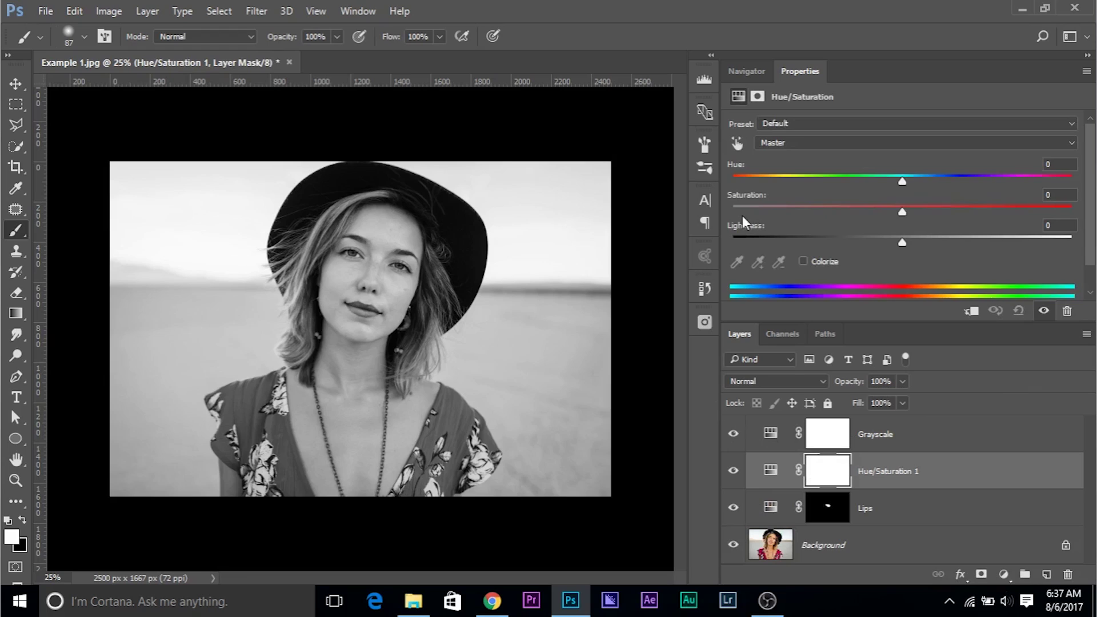
click(742, 143)
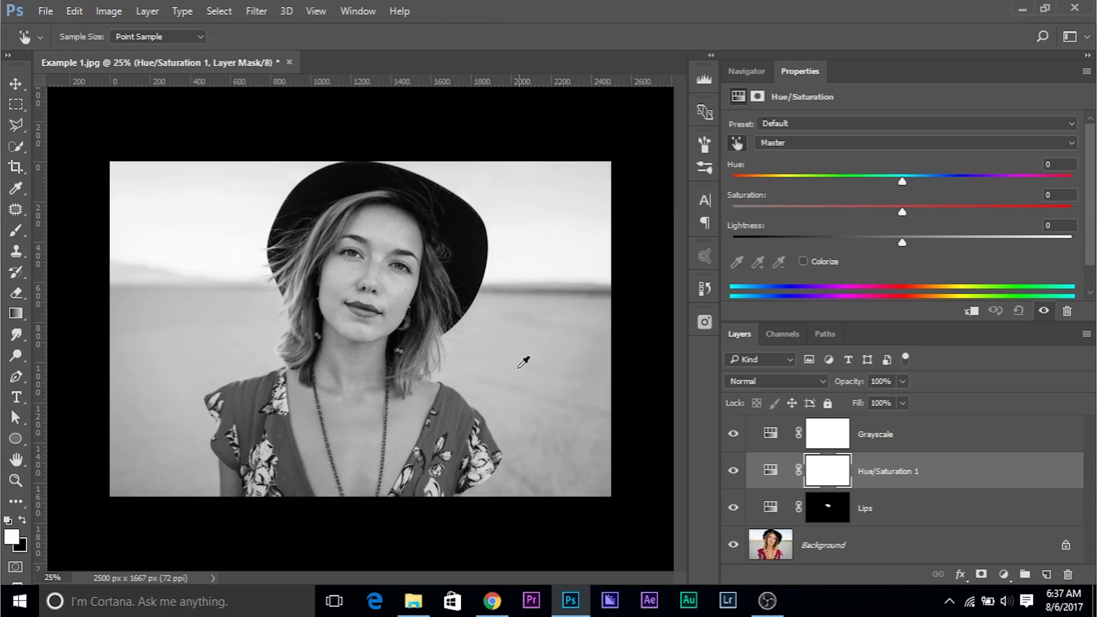
click(452, 419)
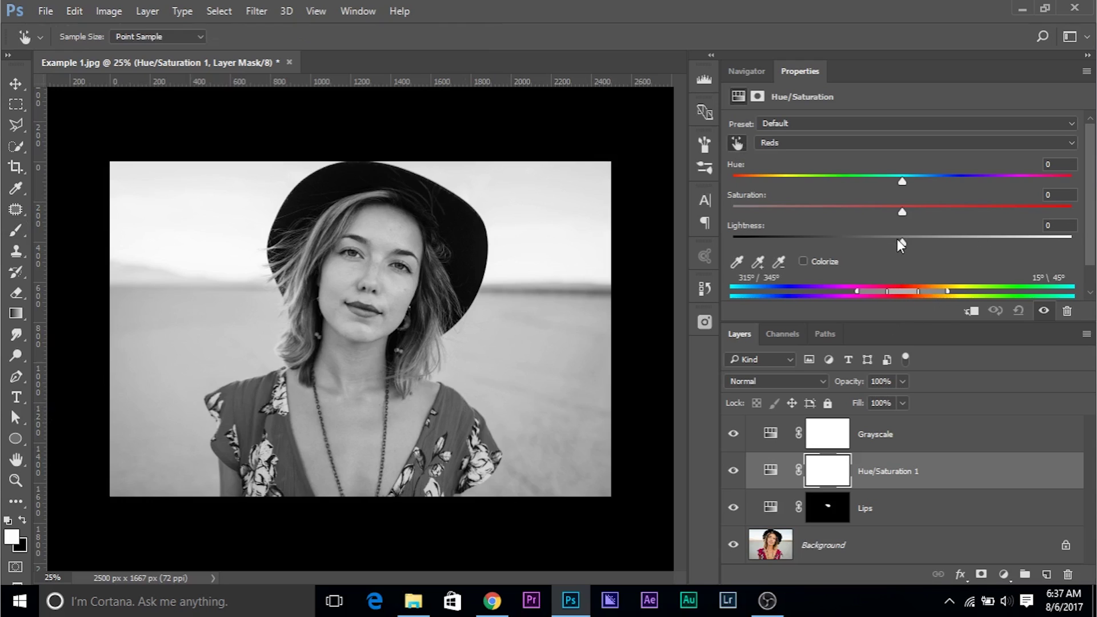
drag(905, 241, 687, 241)
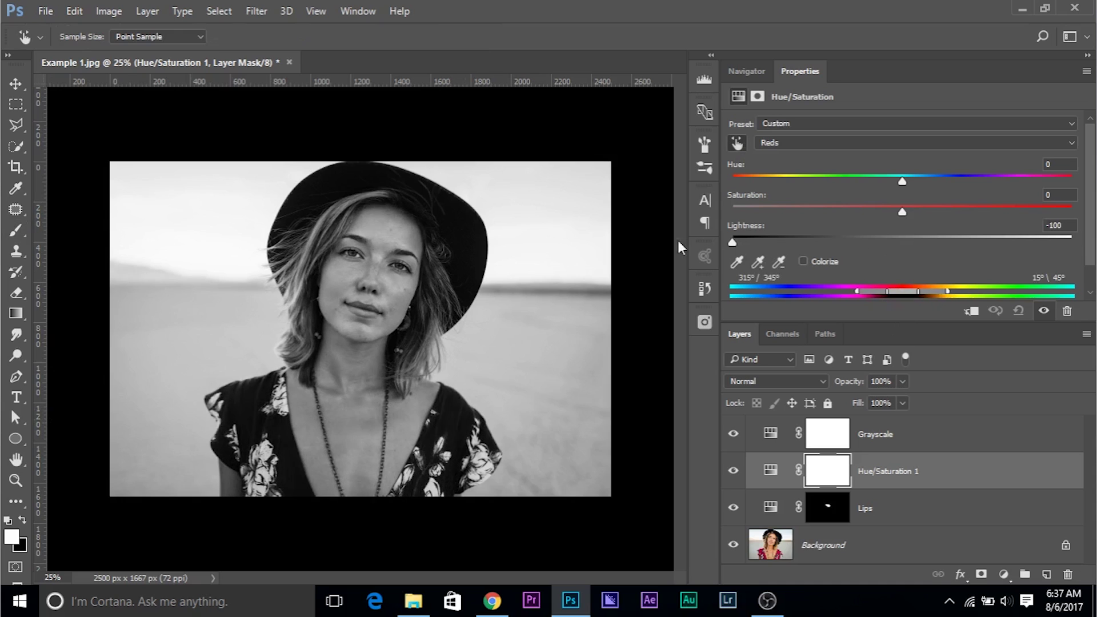
- Narrow the new layer's Reds range around the dress tones to 316°/327° and 342°\352°, and set Lightness to -26
drag(857, 290, 883, 290)
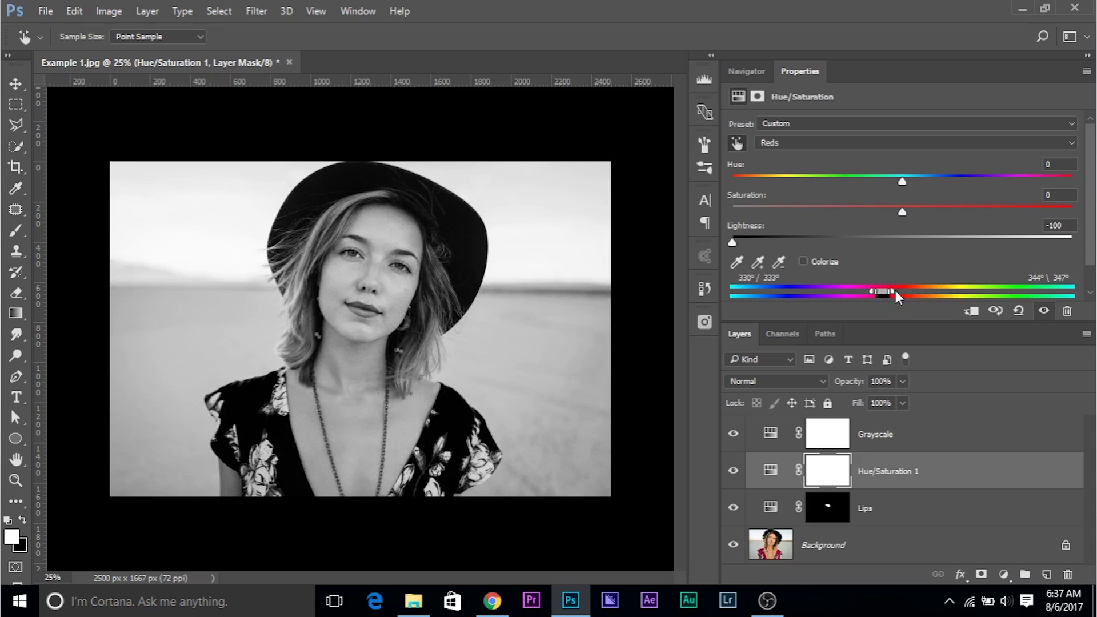
drag(887, 291, 860, 290)
drag(735, 242, 859, 239)
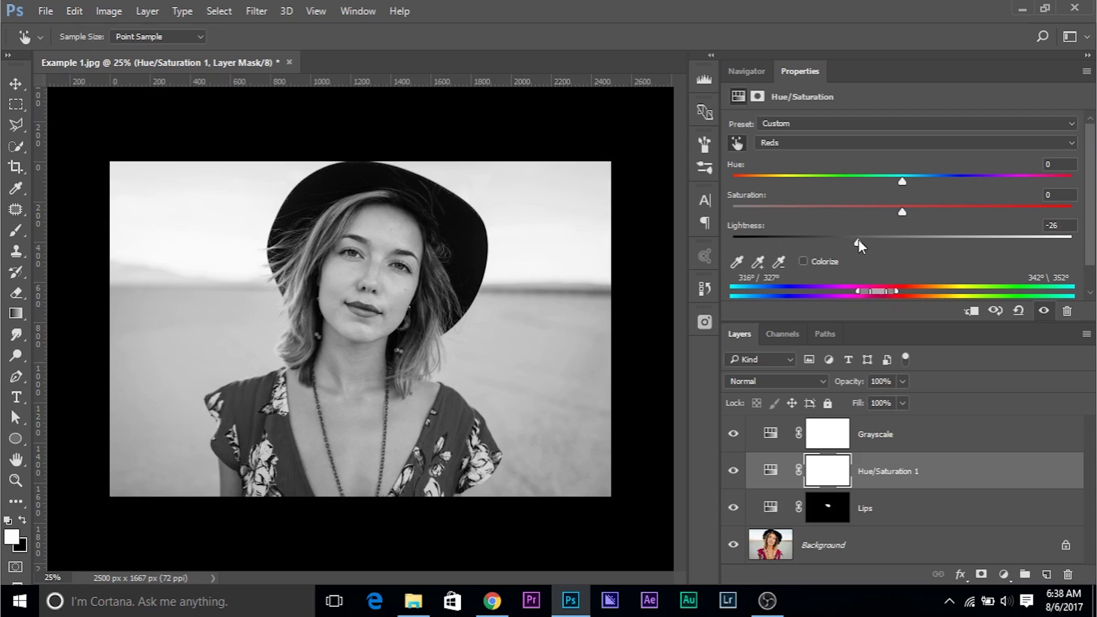
- Rename the new Hue/Saturation layer as Dress and toggle its visibility to compare the effect
double_click(883, 483)
text(Dress)
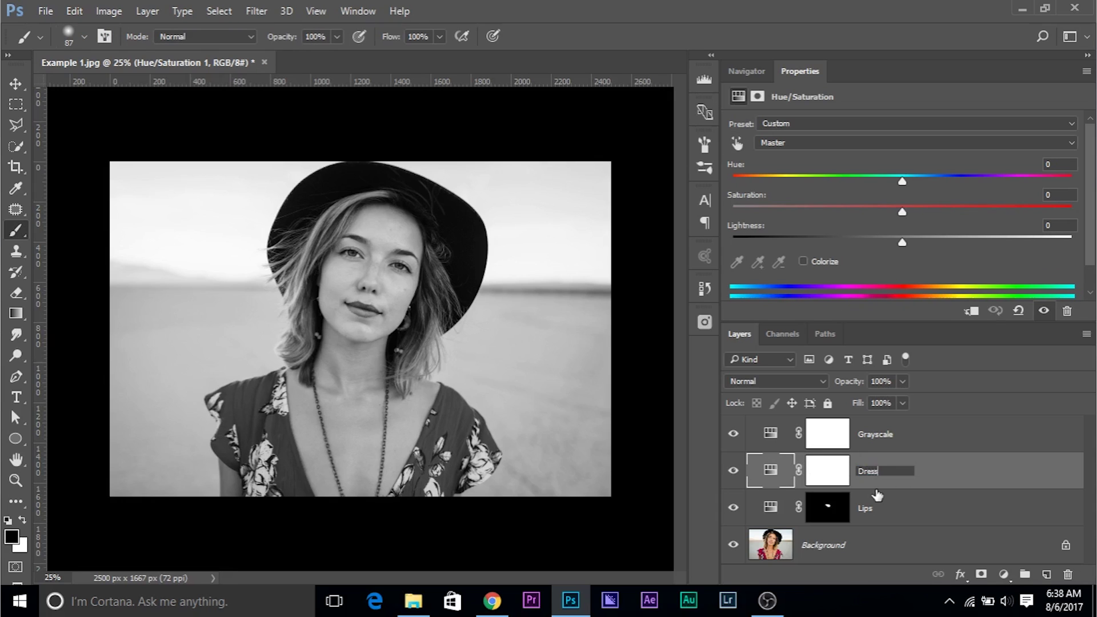
key(Return)
click(734, 471)
click(734, 471)
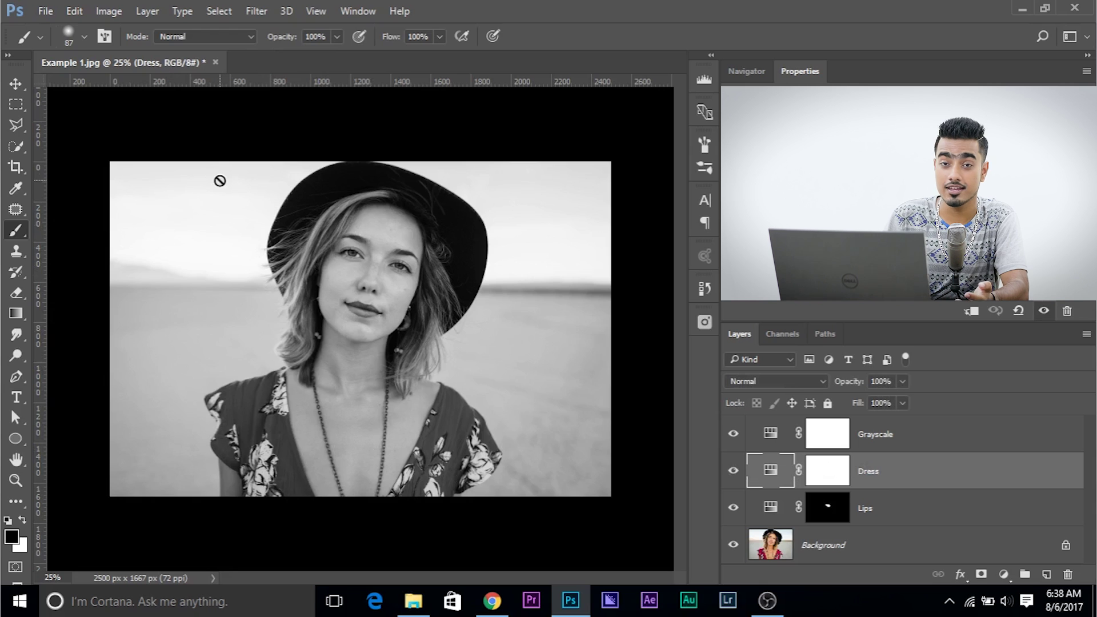
- Add a Hue/Saturation layer above Dress for the eyes and sample the iris to target the Reds
key(ctrl+plus)
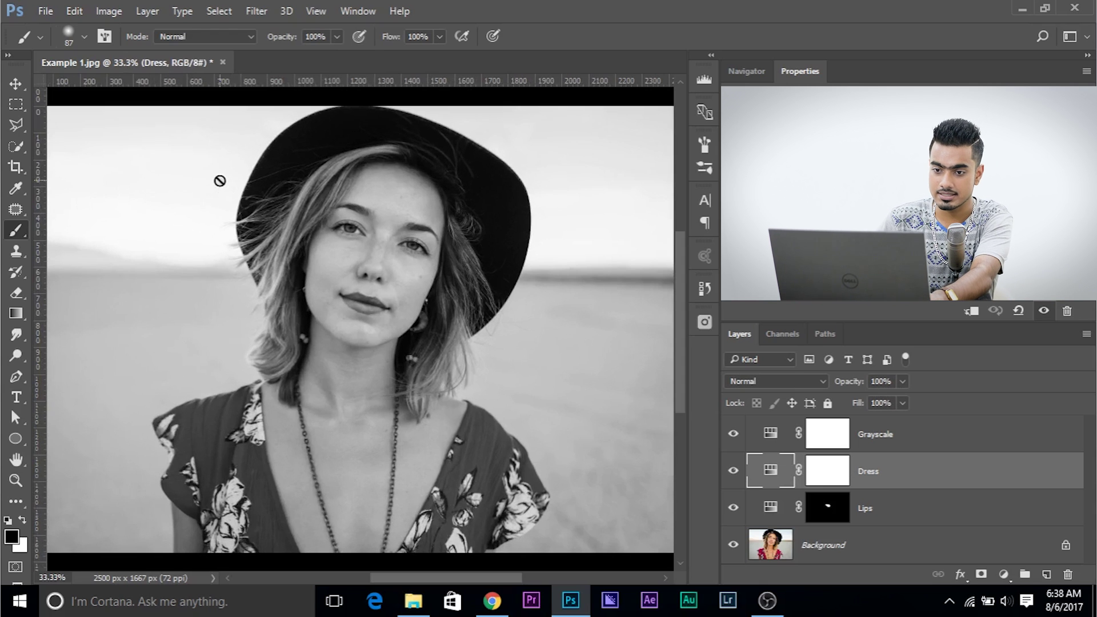
key(ctrl+plus)
key(ctrl+plus)
key(ctrl+plus)
key(ctrl+plus)
scroll(443, 230, up, 8)
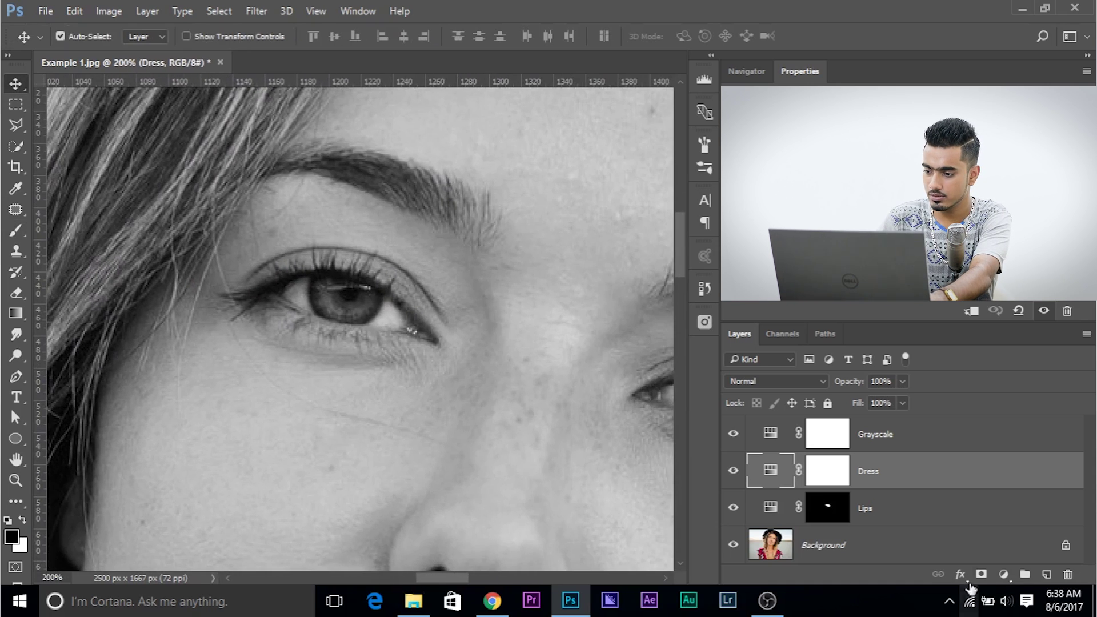
click(1003, 575)
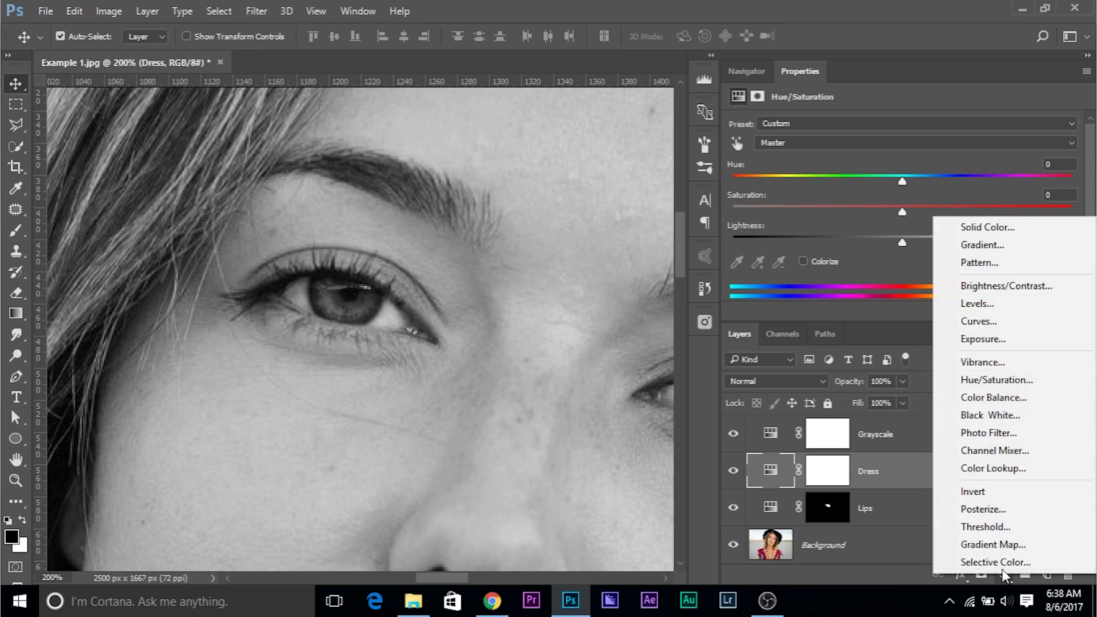
click(1013, 381)
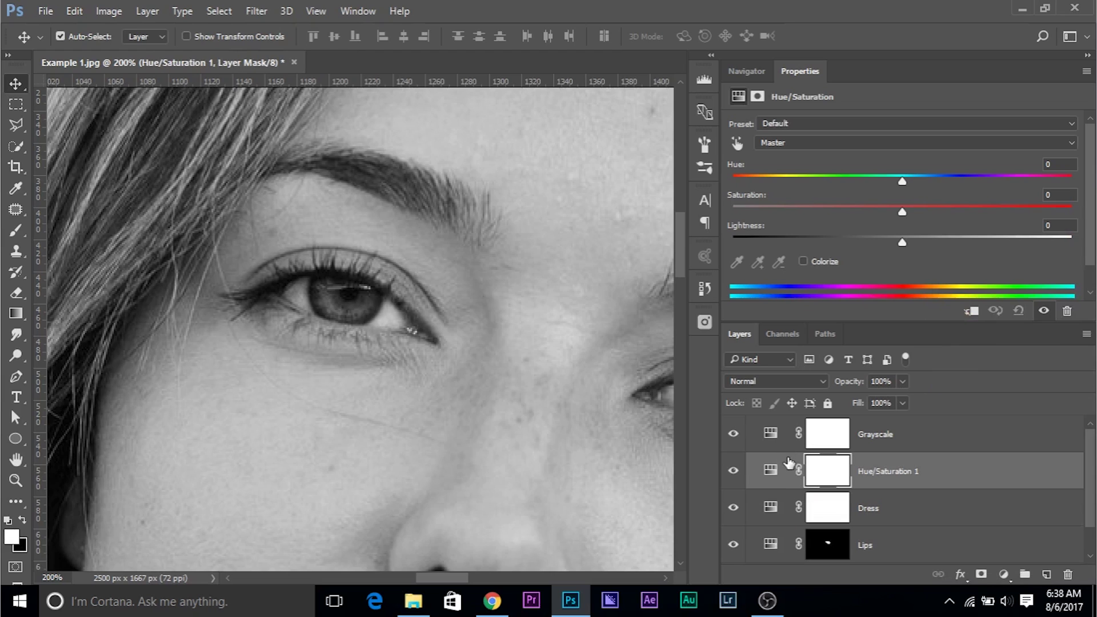
click(733, 144)
click(350, 302)
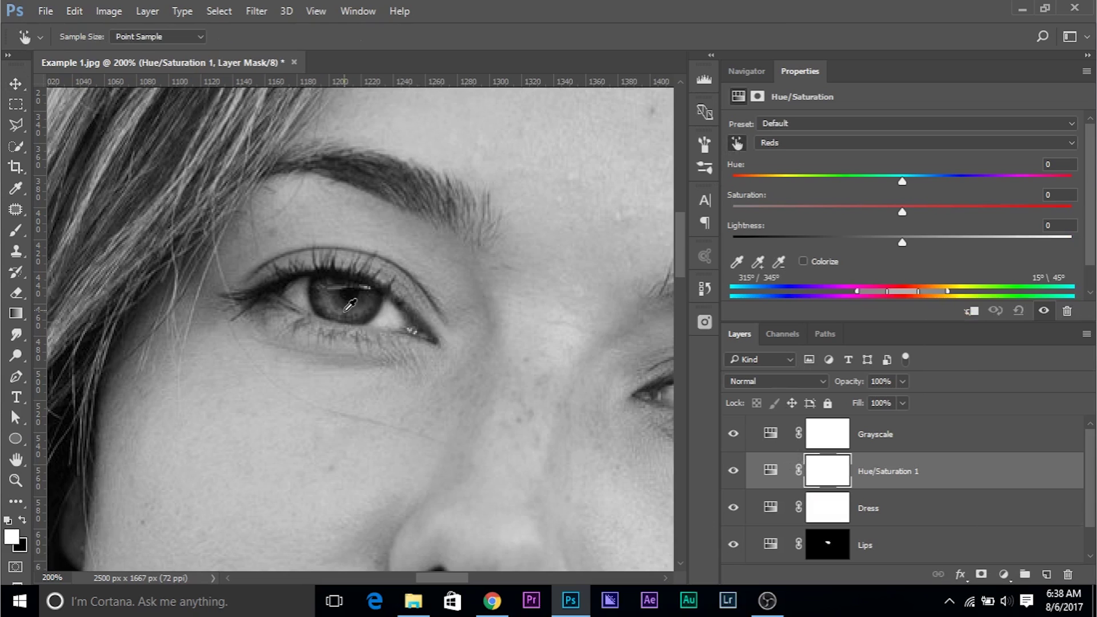
- With the Grayscale layer hidden and the Reds Hue at -180, adjust the Reds range around the iris tones to 345°/4° and 39°\51°
click(733, 436)
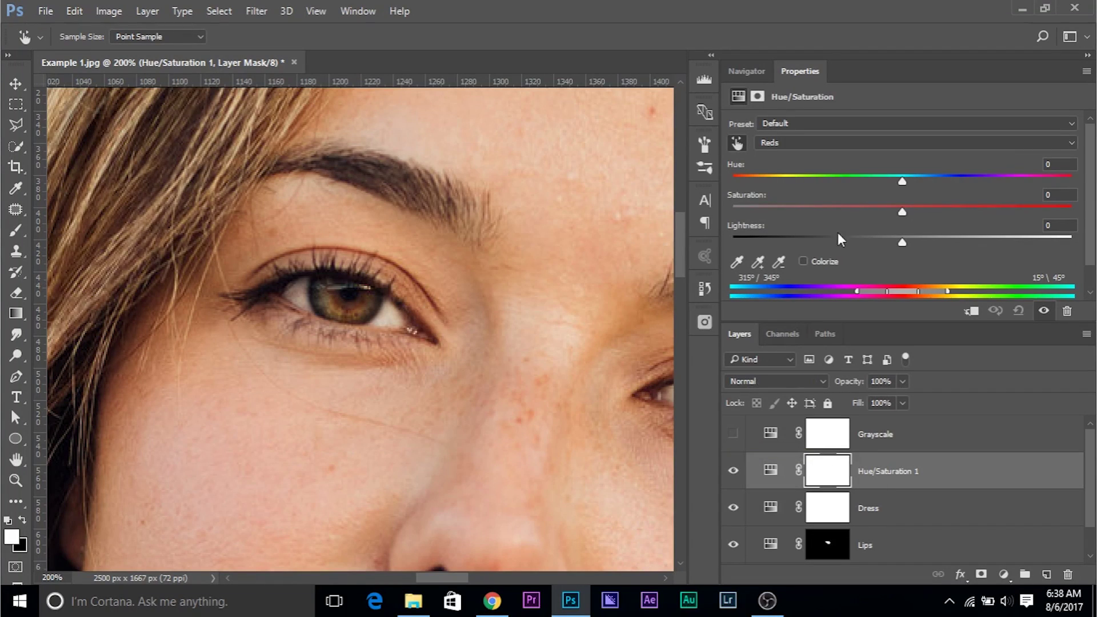
drag(902, 180, 731, 185)
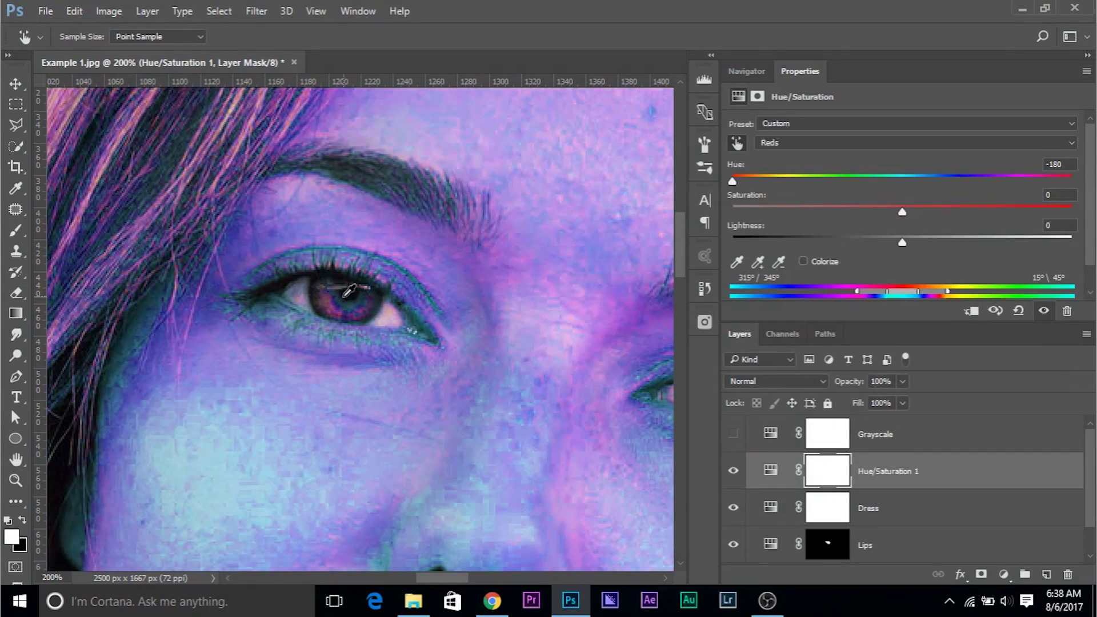
drag(877, 293, 927, 294)
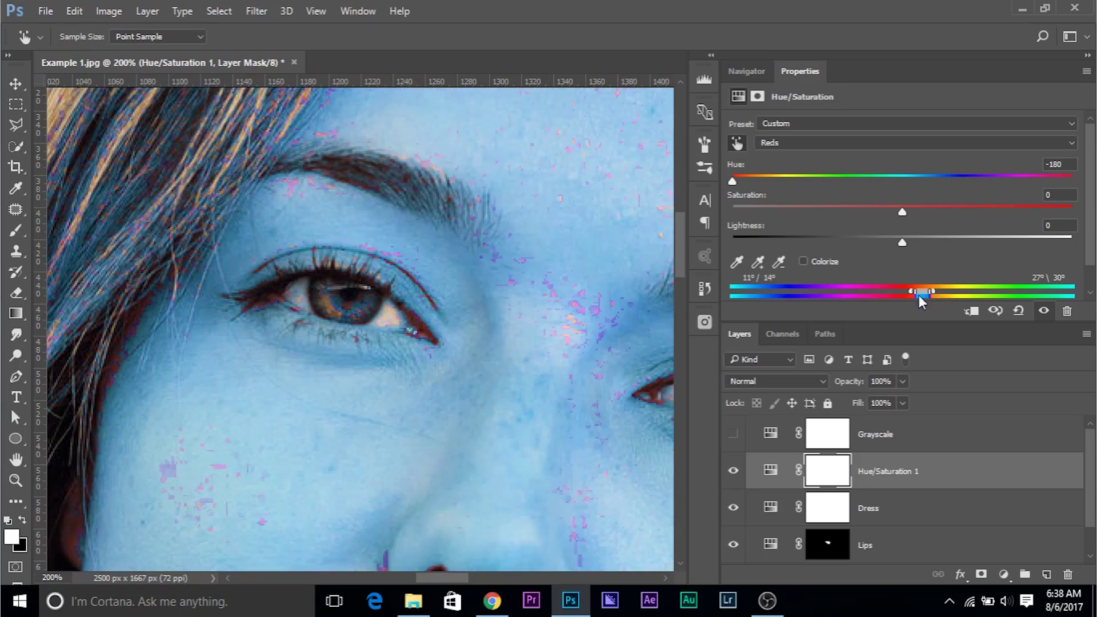
drag(929, 291, 888, 287)
- Reset the eye layer's Reds Hue to 0, show the Grayscale layer again, and set the Reds Lightness to +100
drag(899, 176, 901, 176)
click(733, 434)
drag(907, 241, 1072, 241)
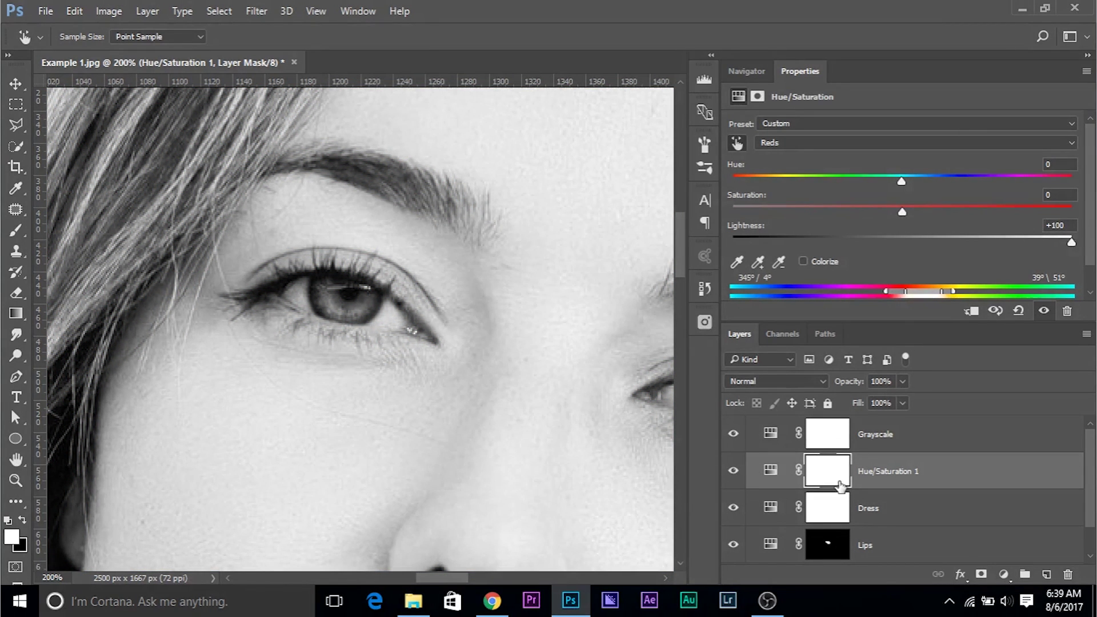
- Invert the eye layer's mask to black and paint white over both eyes with a soft 18 px brush
key(ctrl+i)
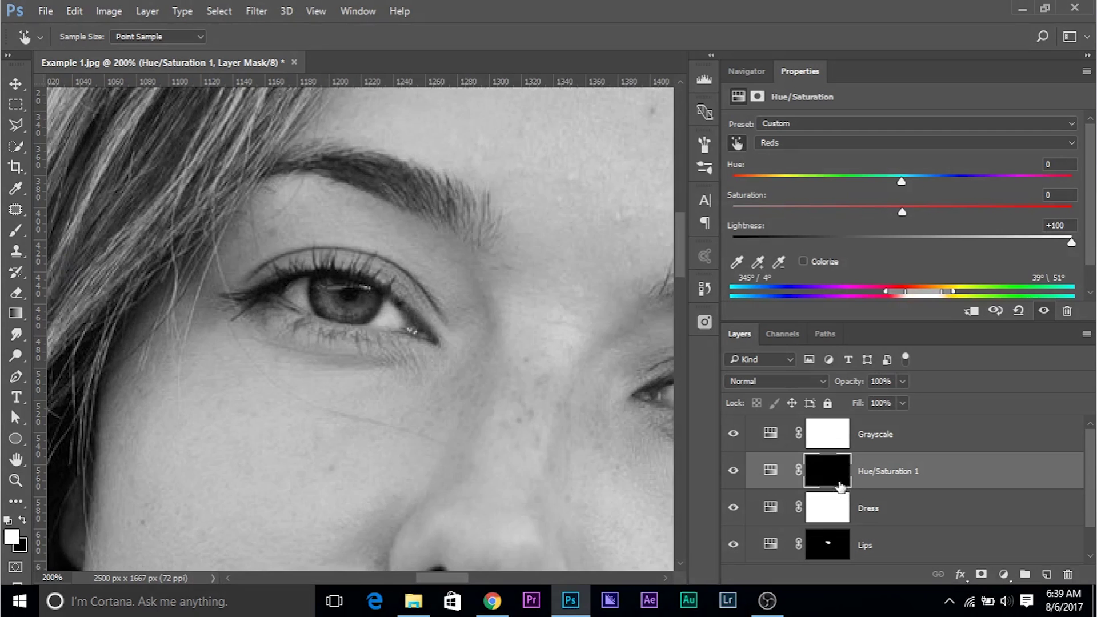
click(16, 230)
drag(293, 408, 249, 401)
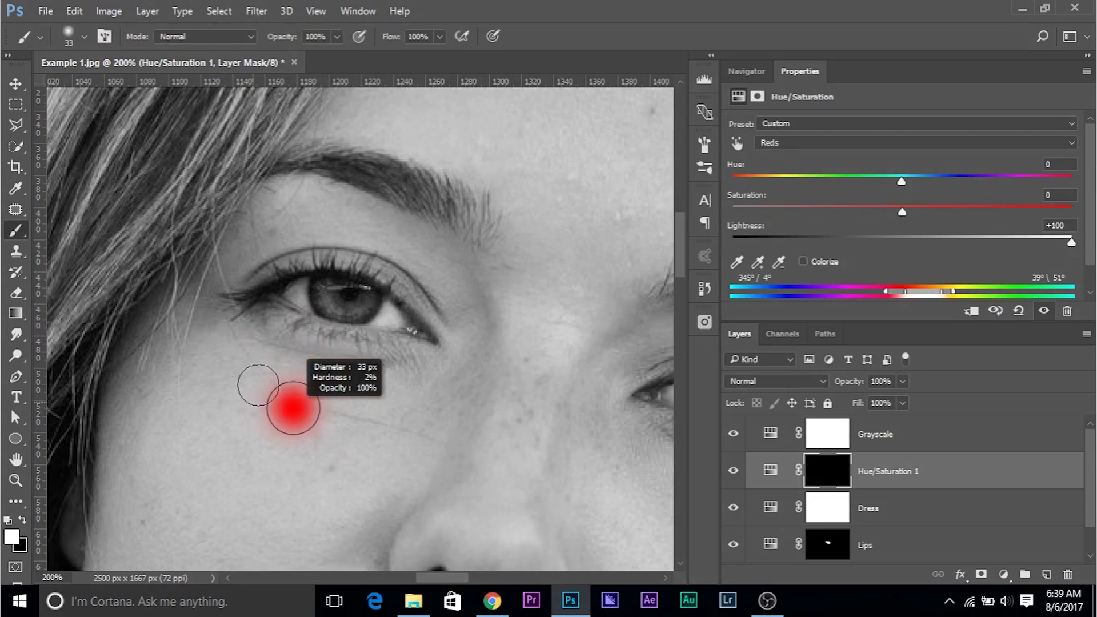
right_click(297, 304)
key(Escape)
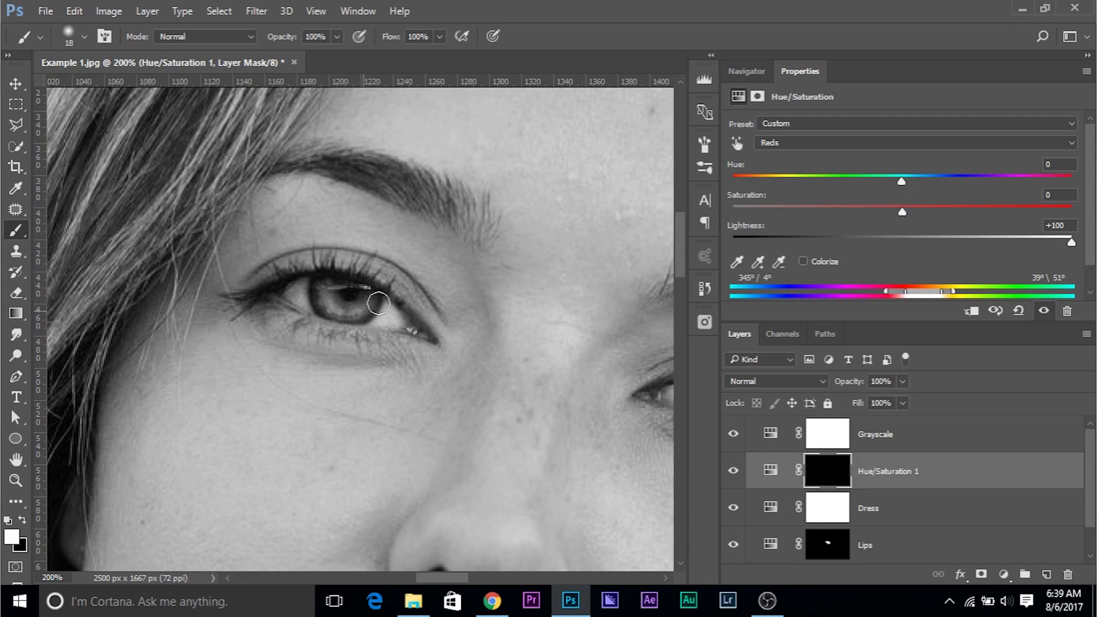
drag(444, 303, 163, 264)
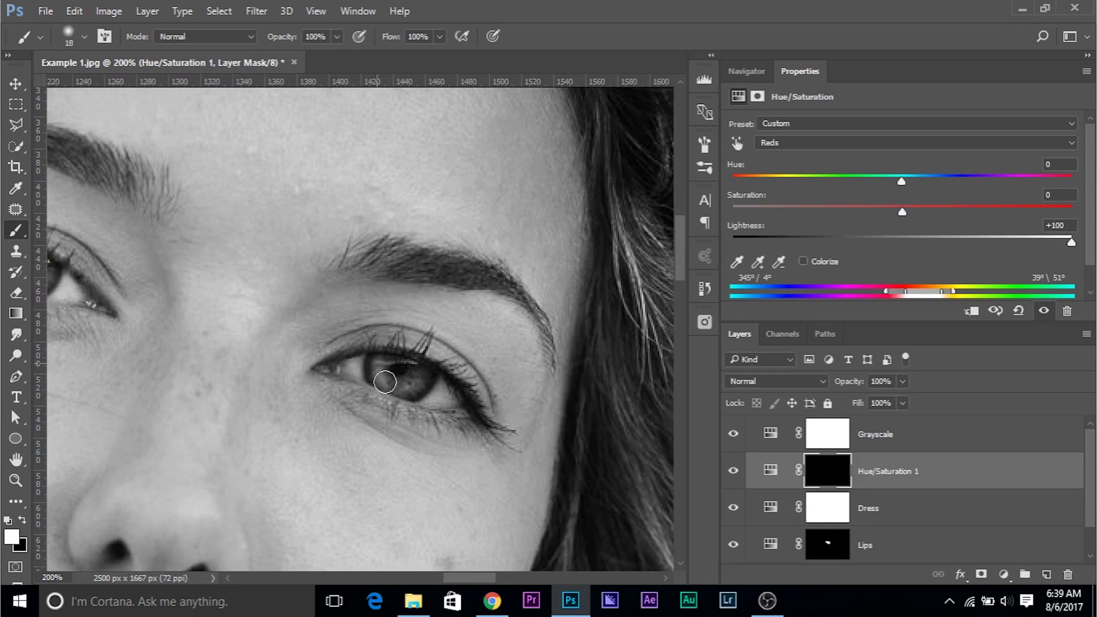
click(354, 370)
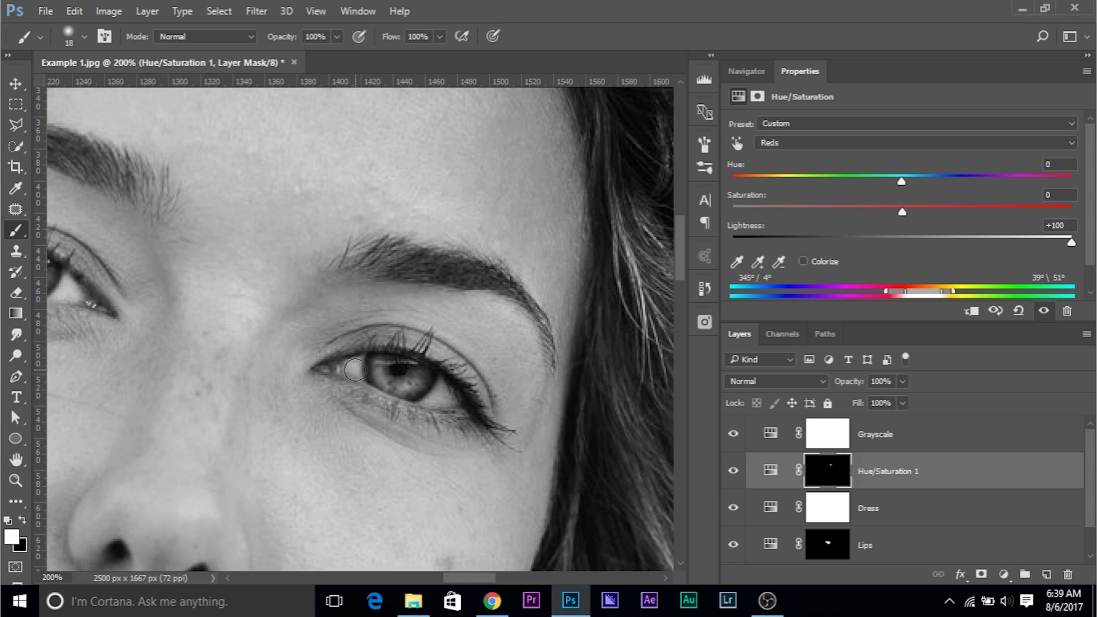
- Narrow the docked Hue/Saturation properties area and bring the whole portrait into view beside it
scroll(354, 370, down, 5)
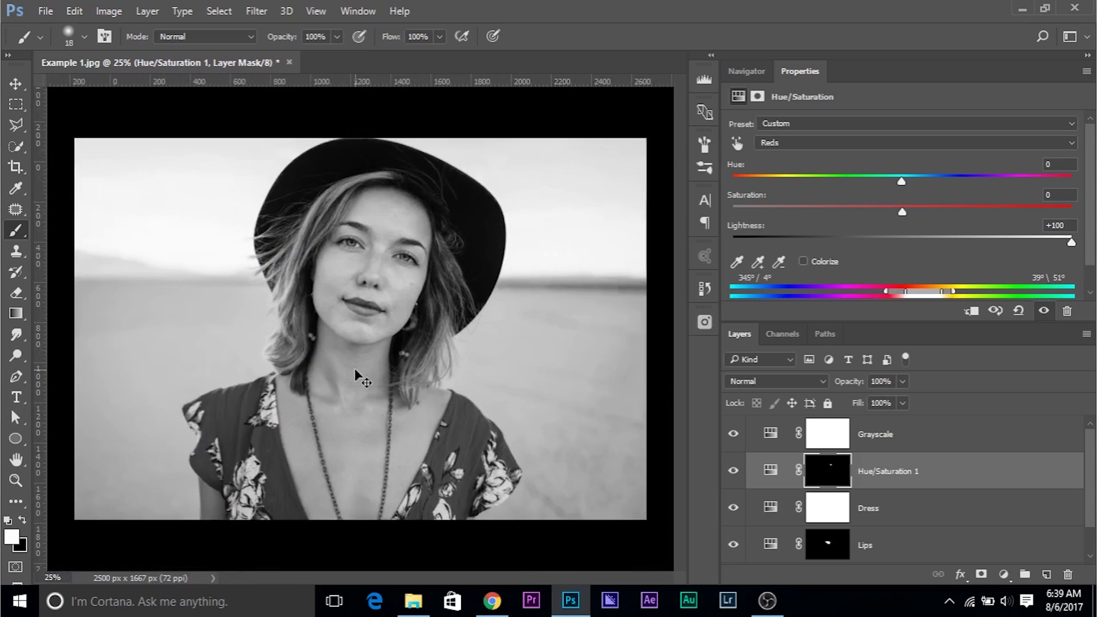
scroll(355, 370, up, 2)
scroll(355, 370, down, 1)
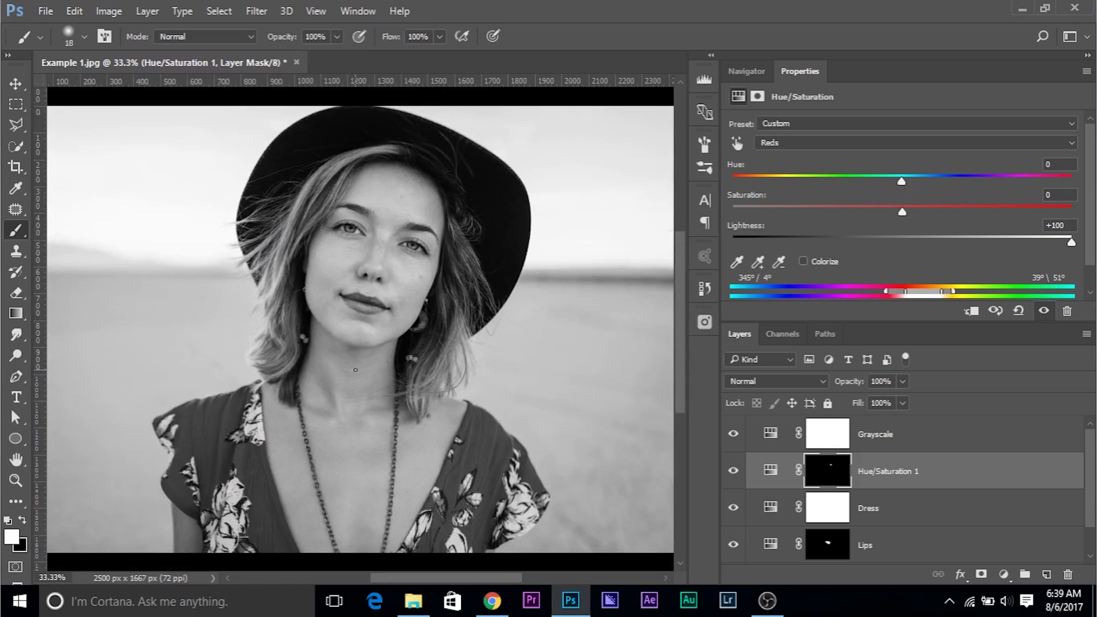
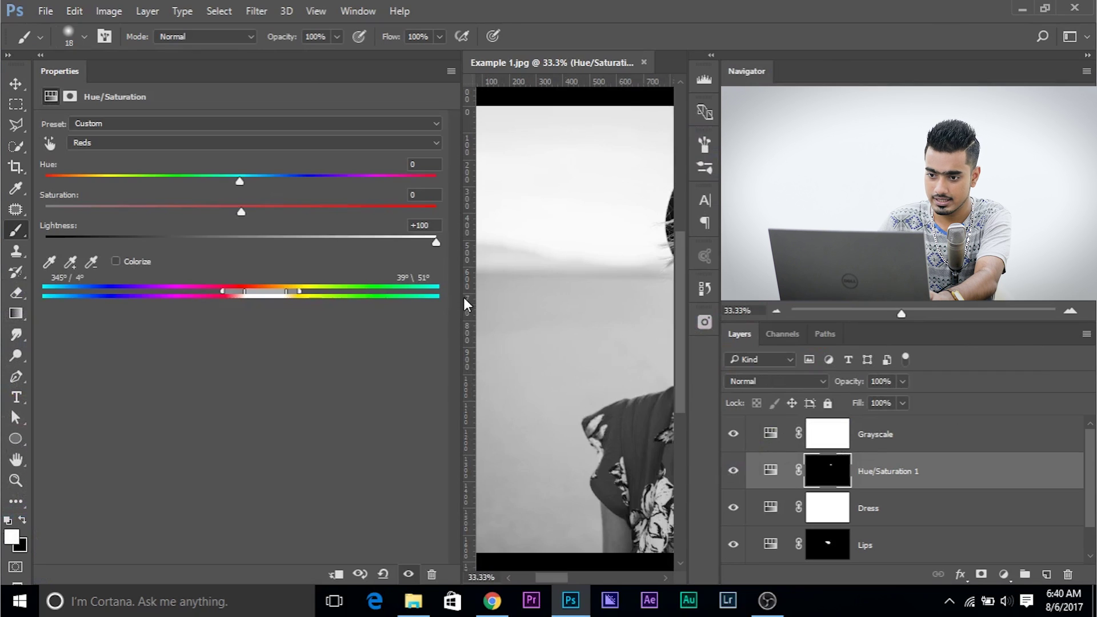
drag(461, 297, 216, 284)
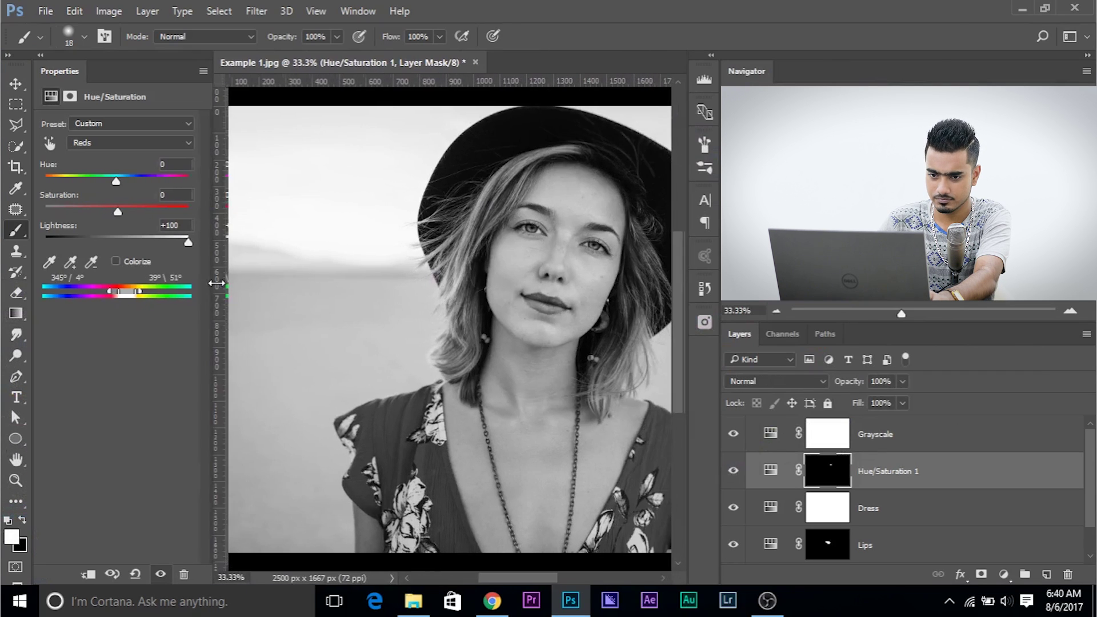
drag(512, 579, 522, 578)
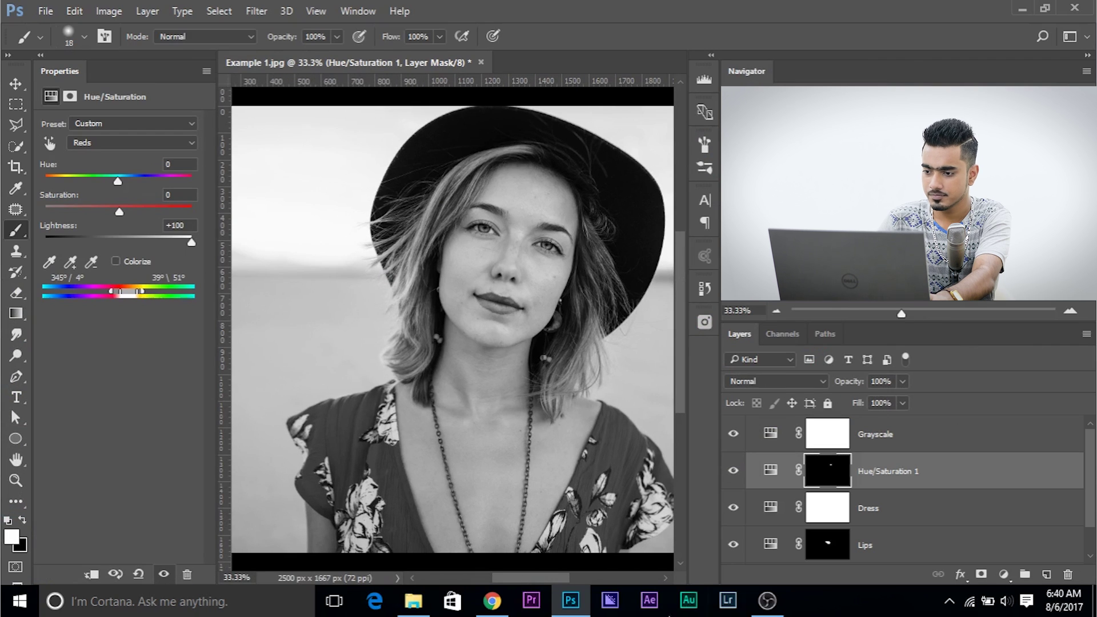
- Add another Hue/Saturation layer directly below Grayscale and sample the facial skin to target the Reds
click(1004, 574)
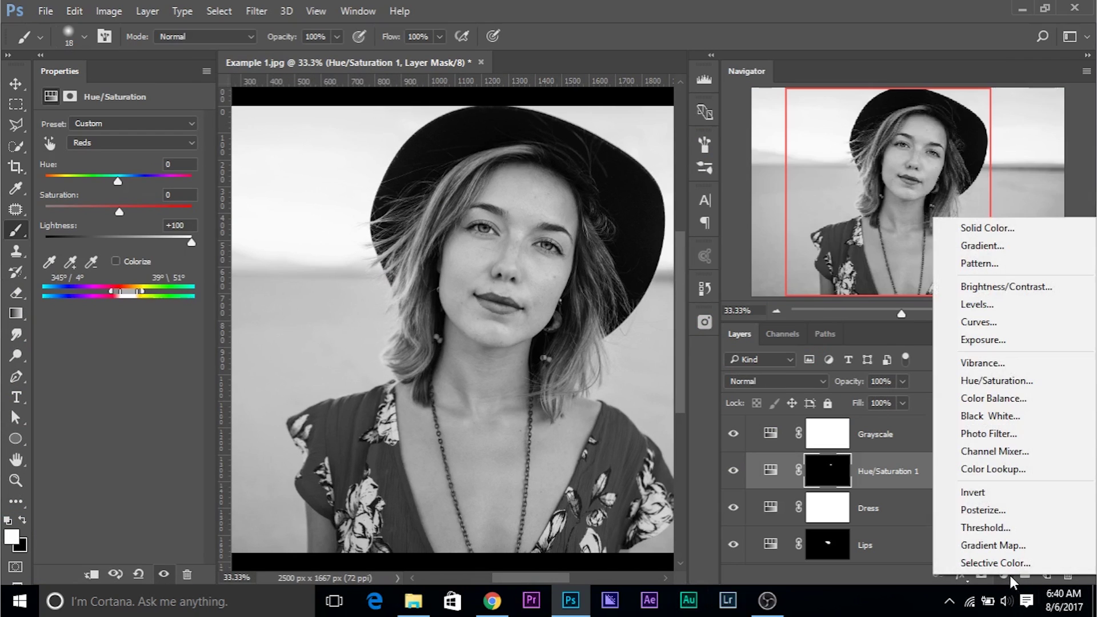
click(999, 383)
click(49, 143)
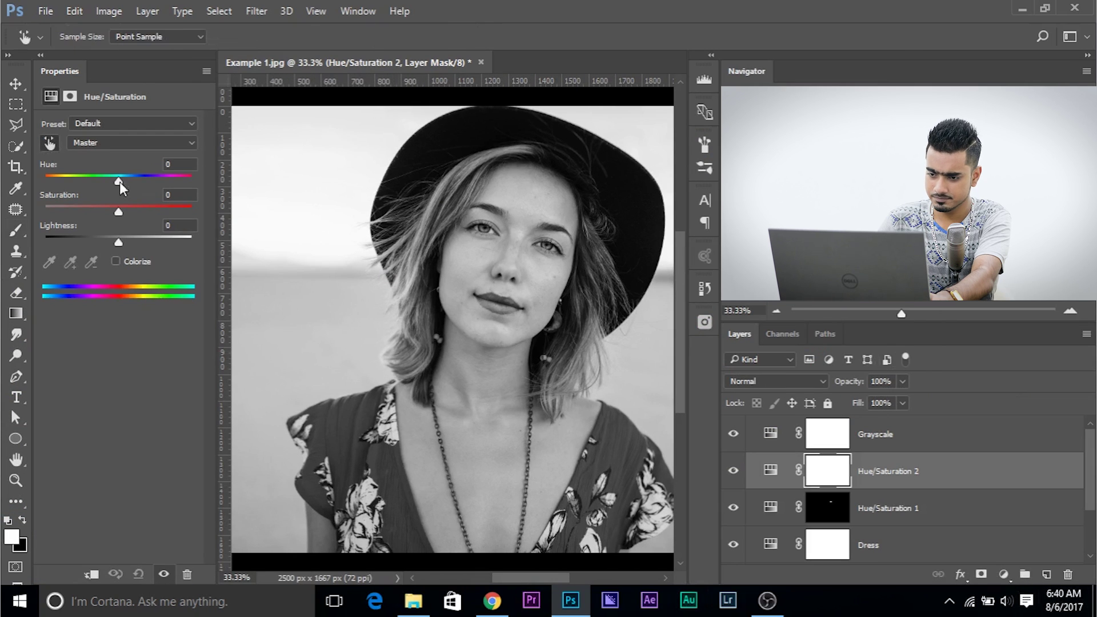
click(473, 258)
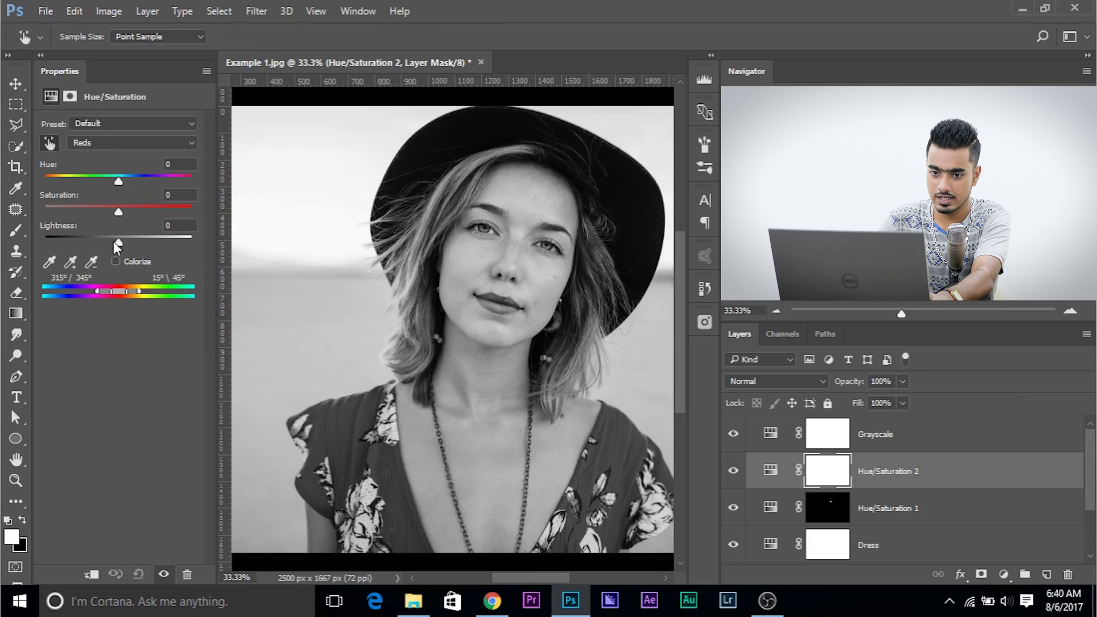
- Raise the skin layer's Reds Lightness to +100 and reshape its targeted colour range to 355°/7° and 28°\40°
drag(117, 241, 224, 238)
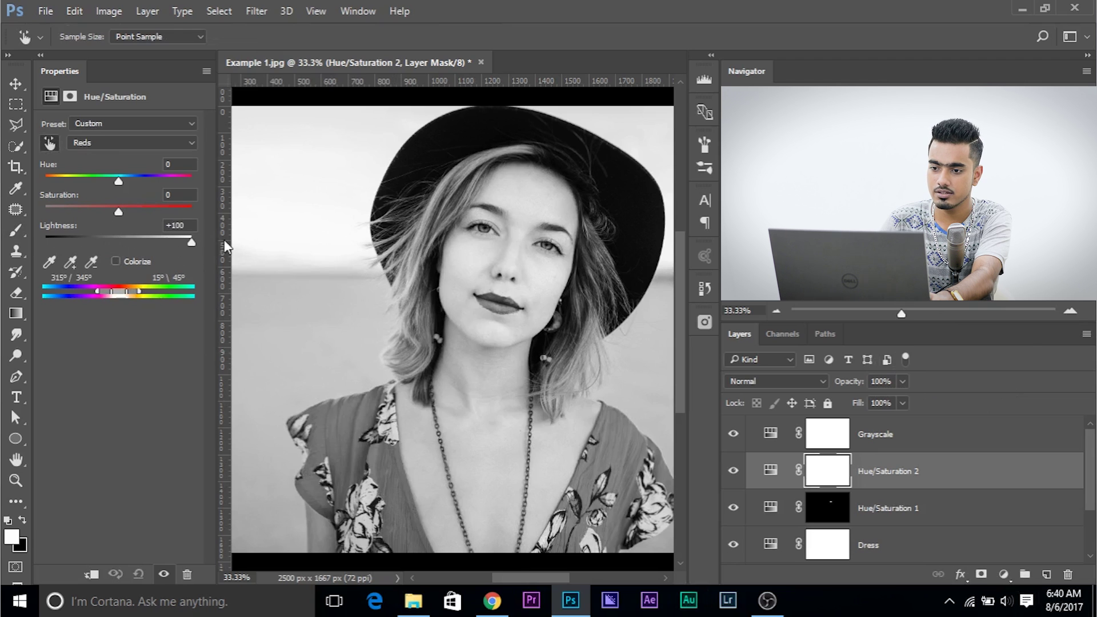
drag(95, 295, 122, 291)
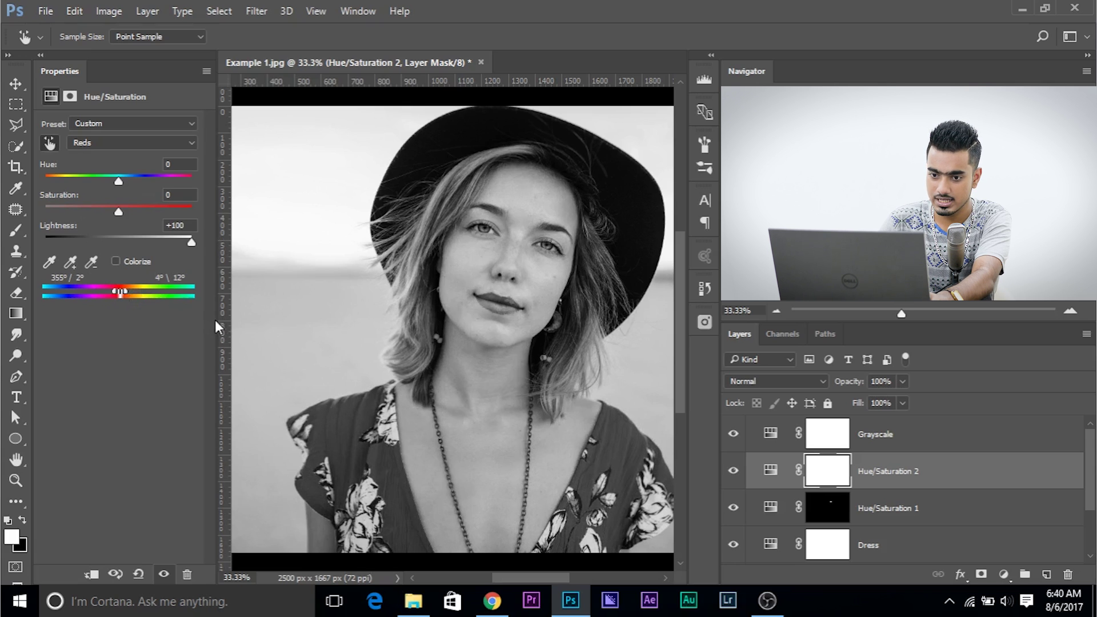
drag(221, 320, 342, 318)
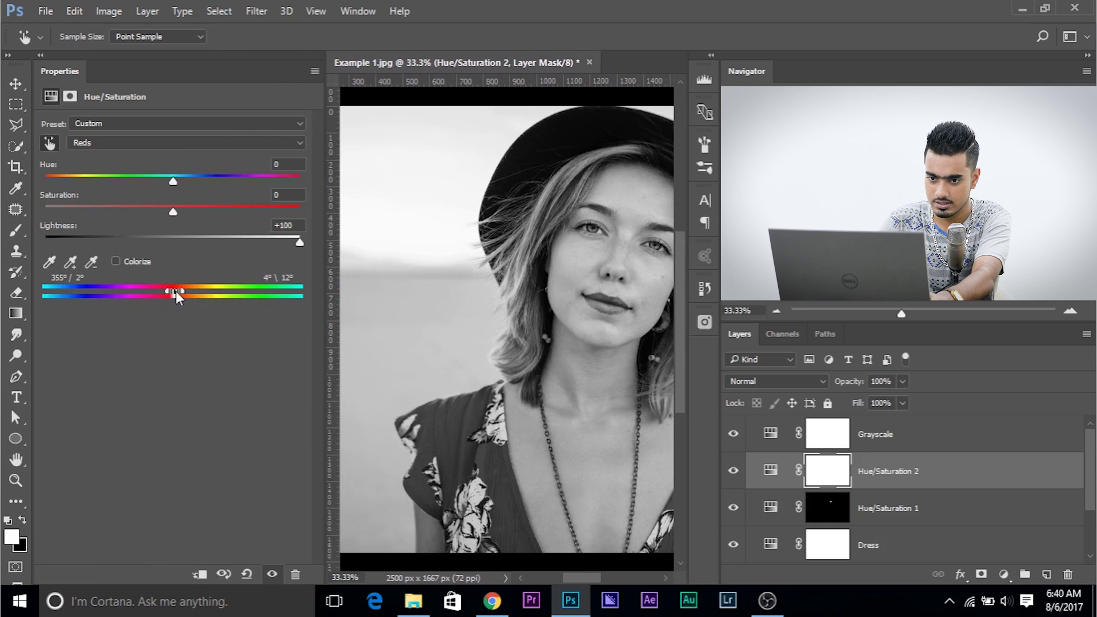
drag(176, 291, 194, 290)
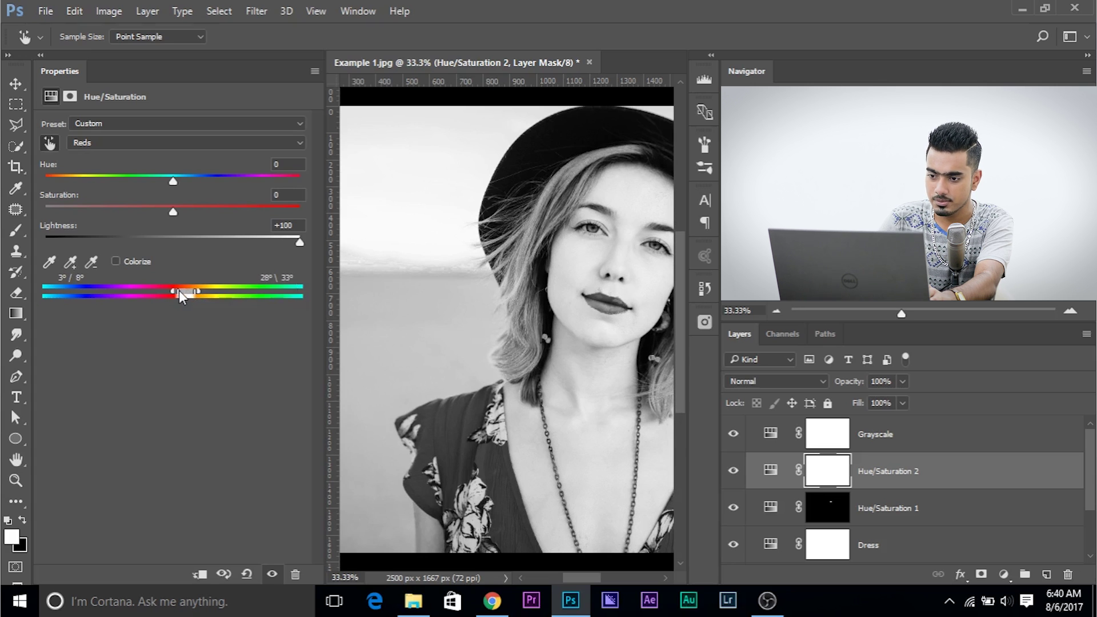
drag(173, 289, 204, 290)
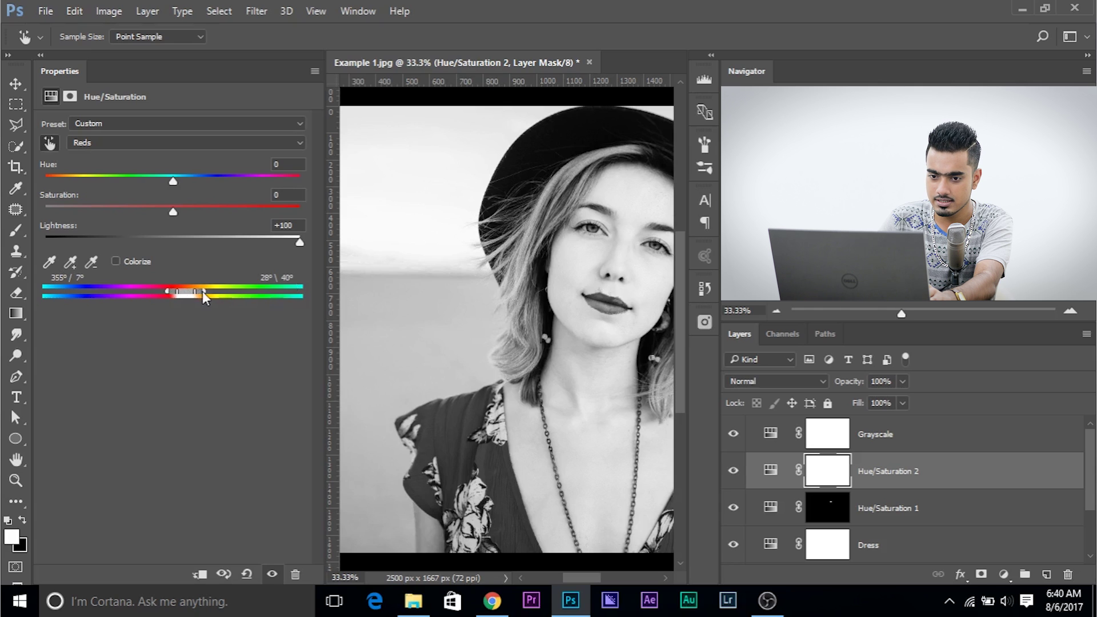
- Set the Reds Lightness to +45, close the Hue/Saturation properties and show the whole portrait
drag(171, 234, 230, 230)
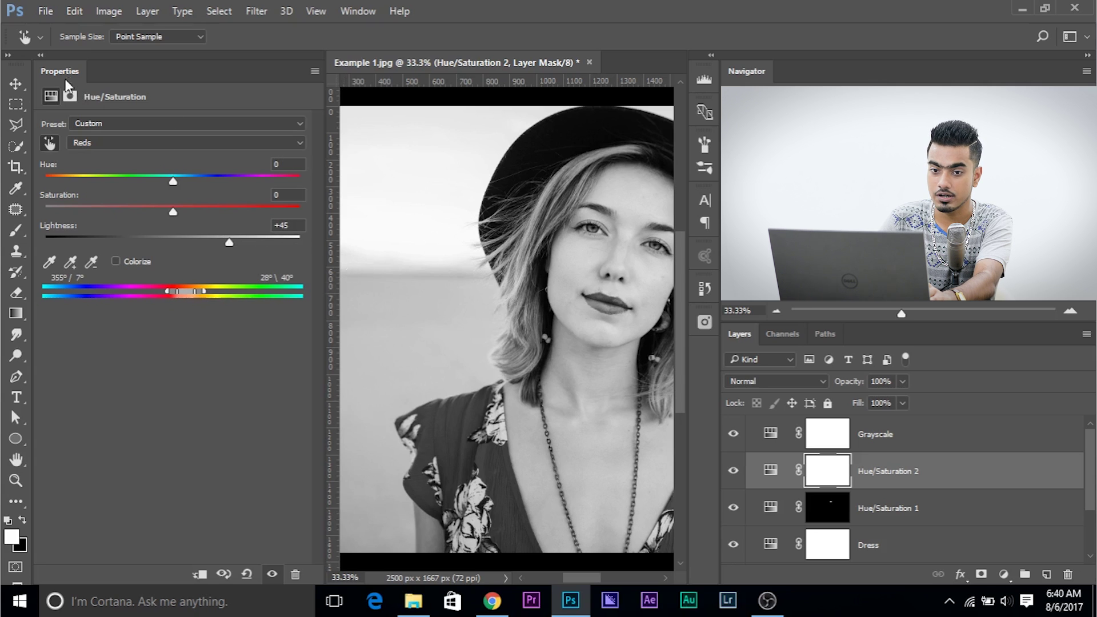
drag(78, 81, 241, 180)
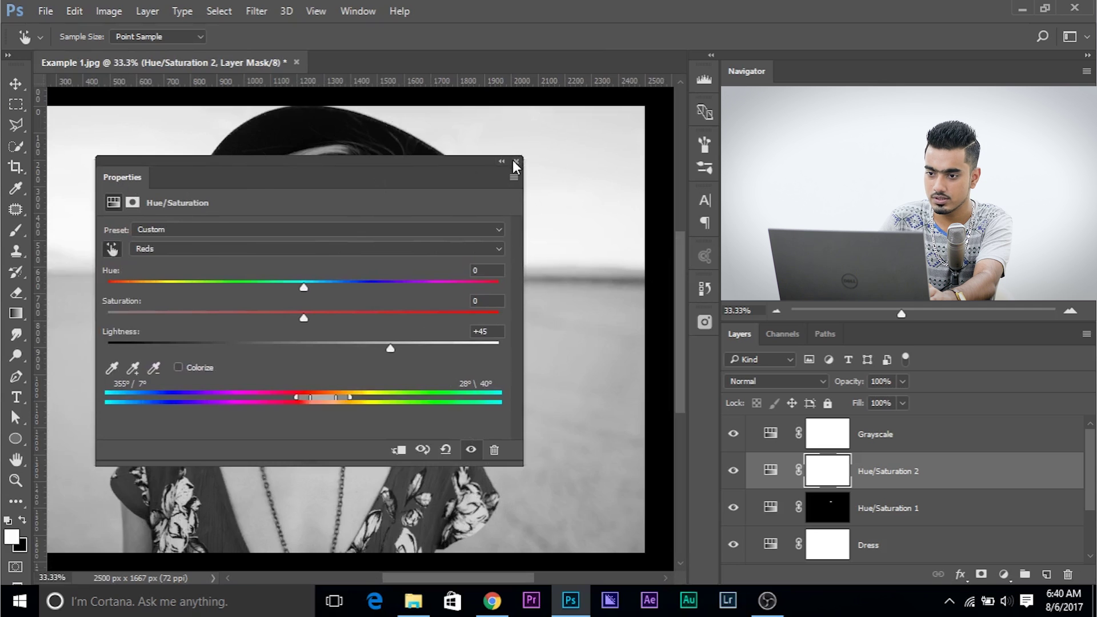
click(514, 166)
key(ctrl+minus)
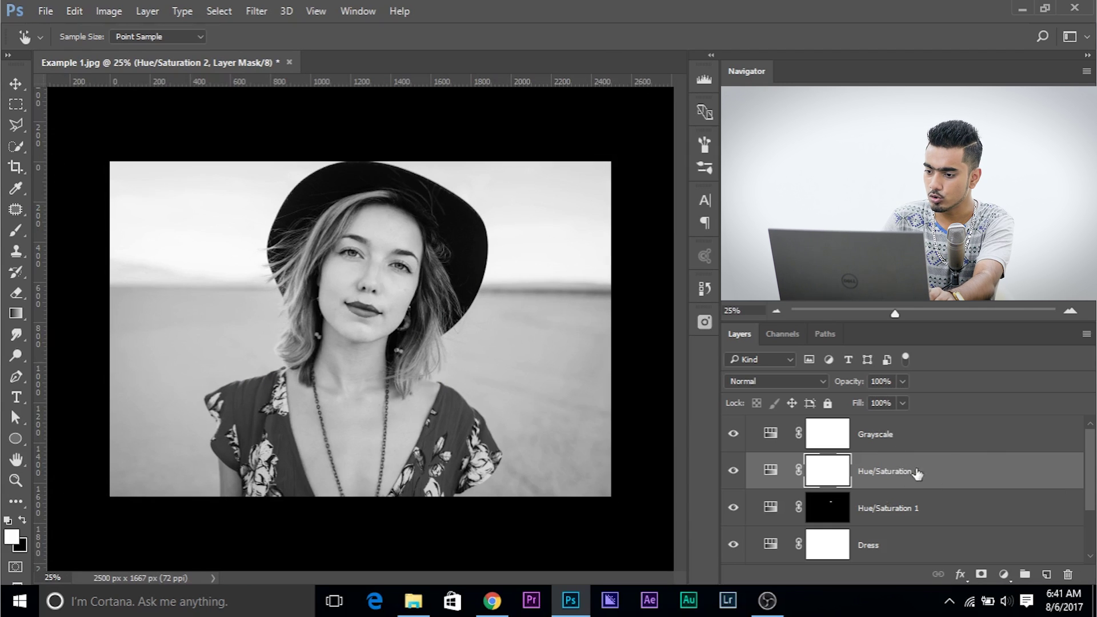
- Rename the Hue/Saturation 2 layer as Skin and the Hue/Saturation 1 layer as Eye
scroll(926, 485, down, 1)
scroll(926, 491, up, 1)
key(b)
double_click(883, 474)
text(Skin)
key(Return)
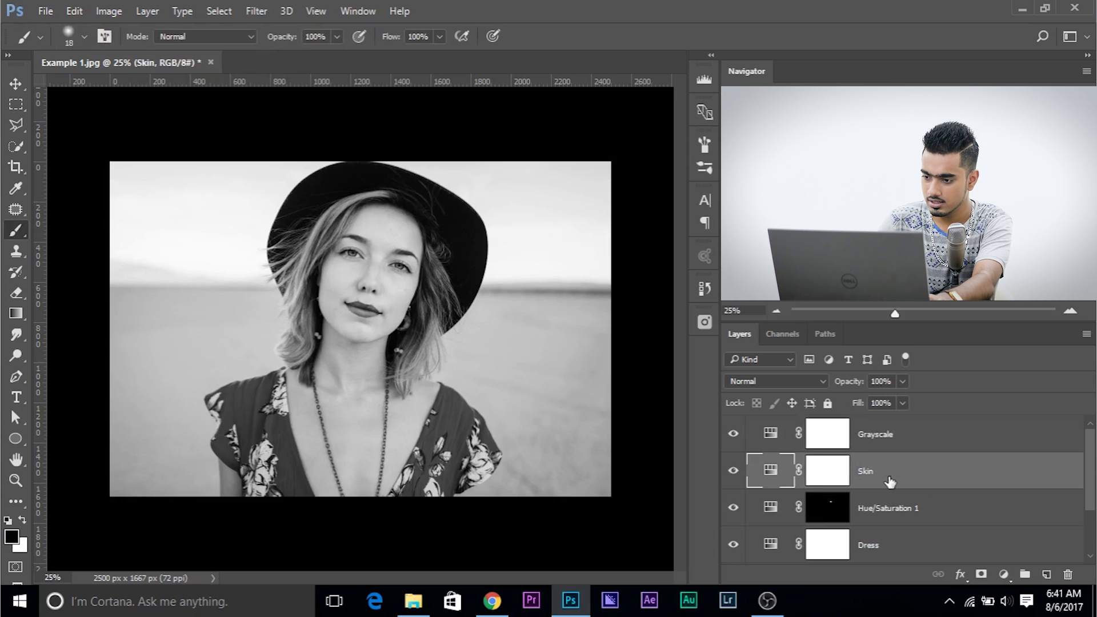
double_click(886, 508)
text(Eye)
key(Return)
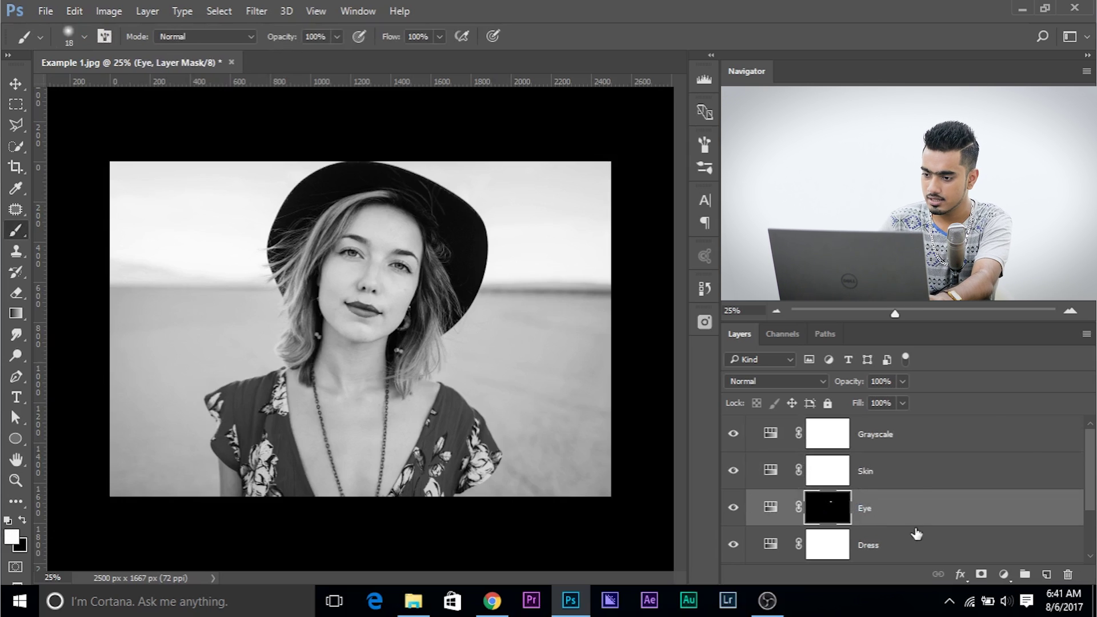
- Group the Skin, Eye, Dress and Lips layers and toggle the group's visibility to compare the portrait with and without them
click(893, 479)
scroll(884, 475, down, 2)
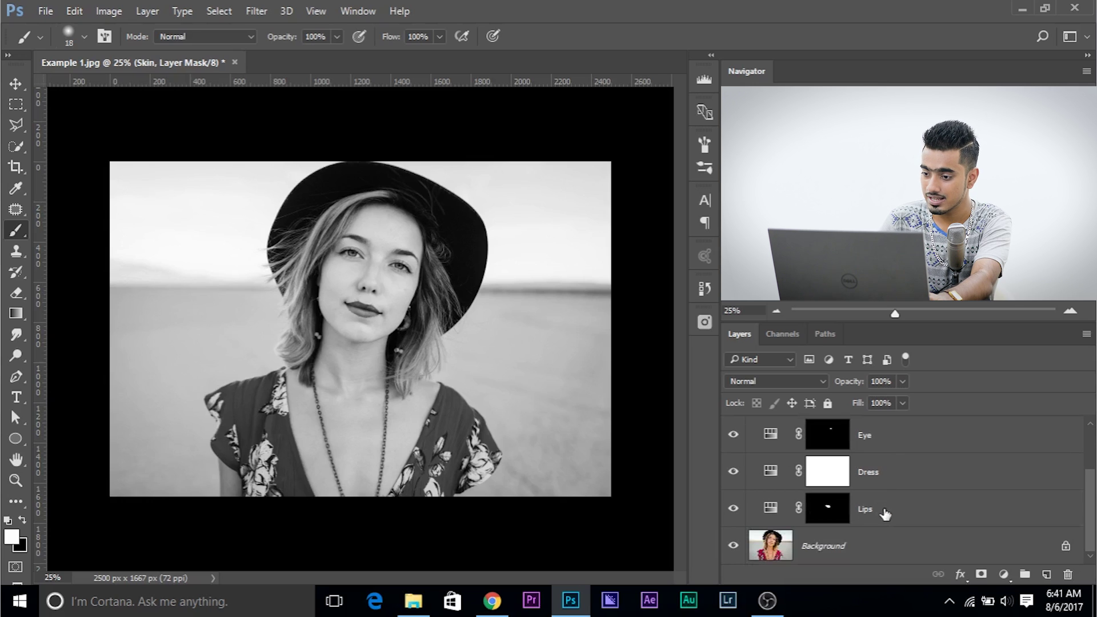
shift+click(969, 514)
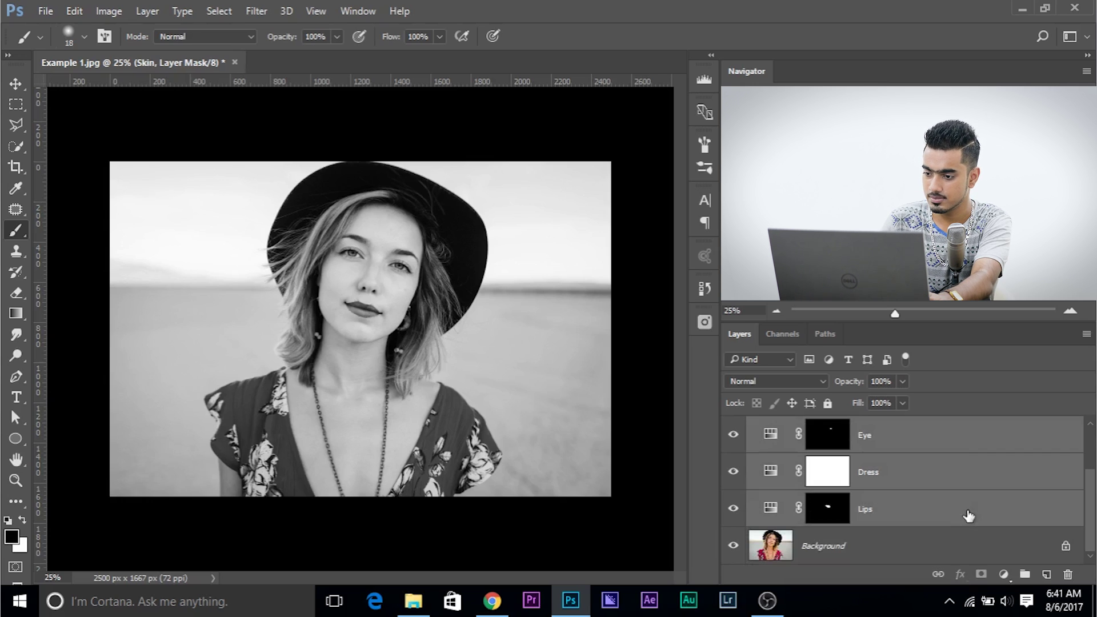
key(ctrl+g)
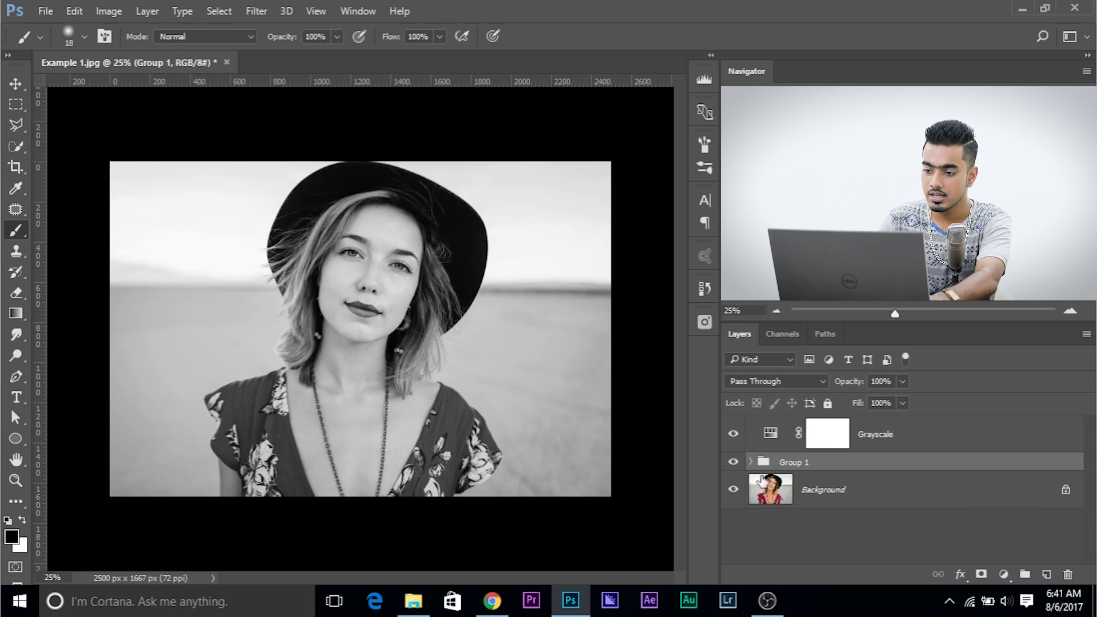
click(733, 463)
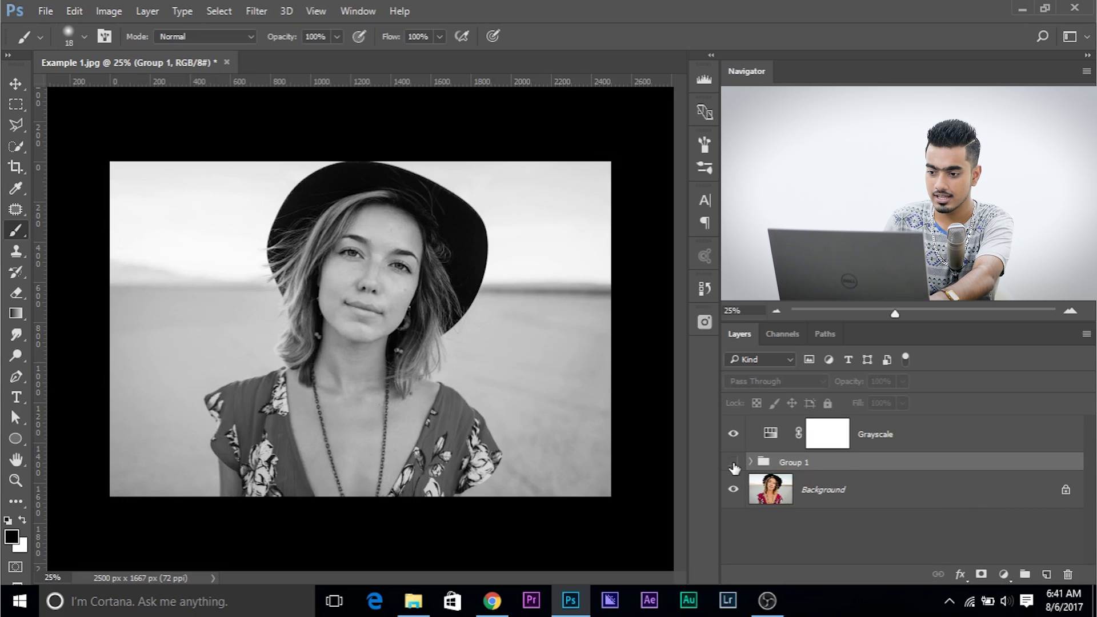
click(733, 463)
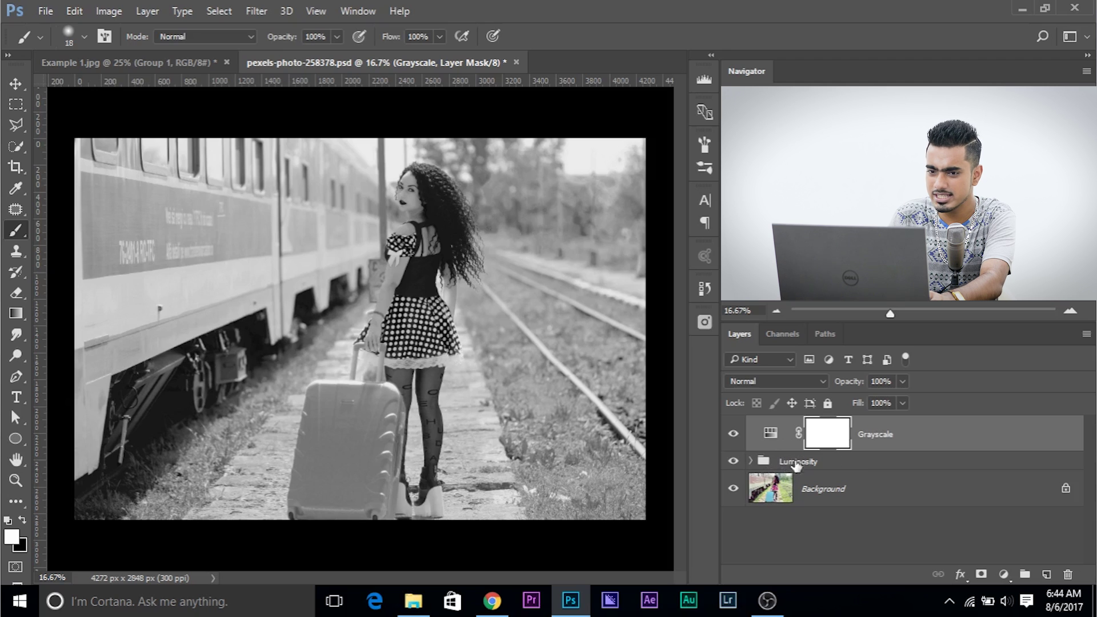
- Compare the two open documents and expand the Luminosity group in pexels-photo-258378.psd down to its lowest layers
click(170, 59)
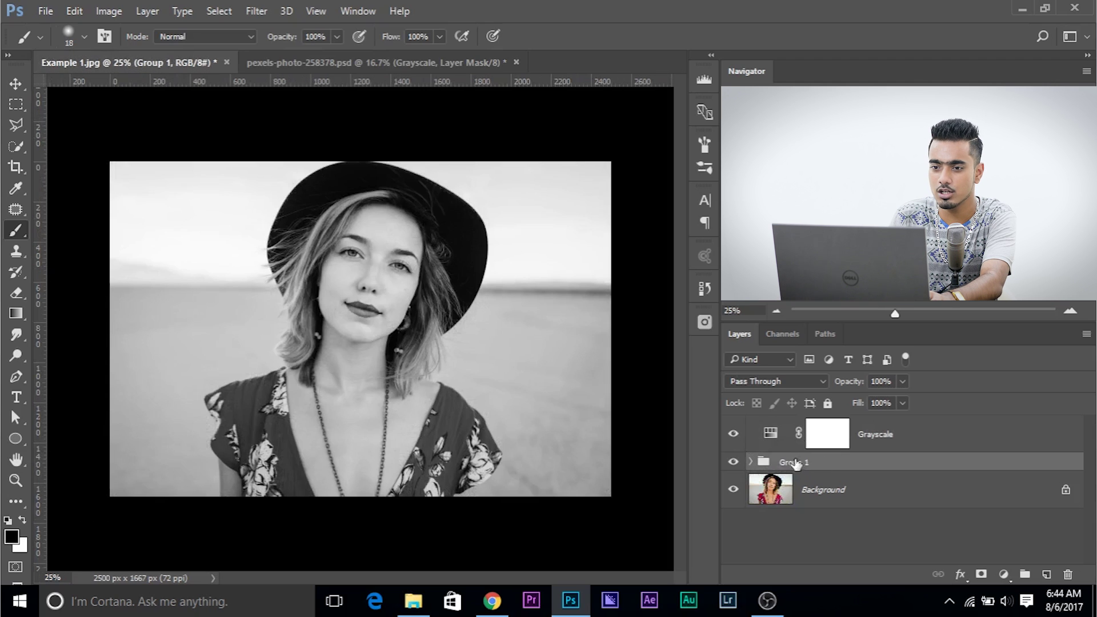
click(382, 63)
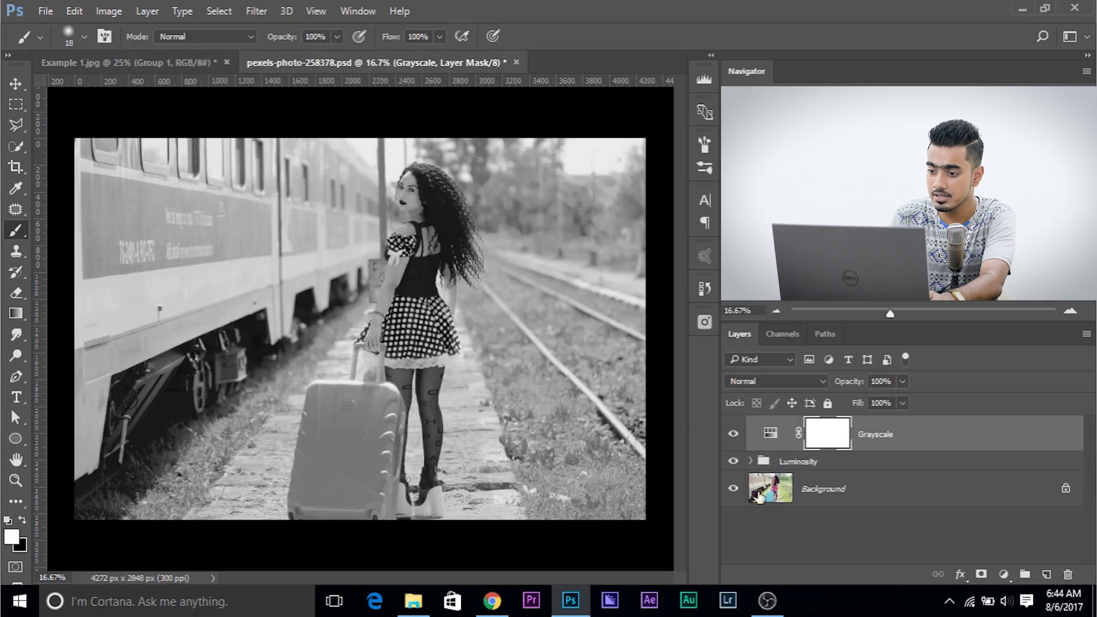
click(752, 461)
scroll(757, 464, down, 2)
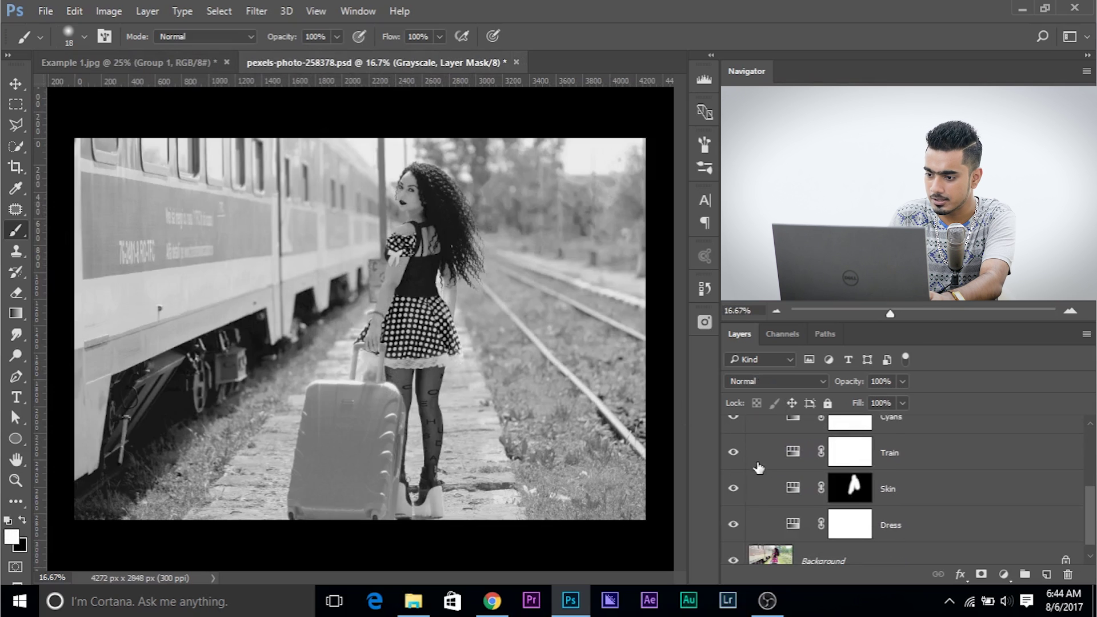
- Toggle the Dress, Skin and Train layers one by one, collapse the Luminosity group and compare the result with the original Background alone
click(733, 524)
click(733, 524)
click(733, 488)
click(733, 488)
click(733, 452)
click(733, 452)
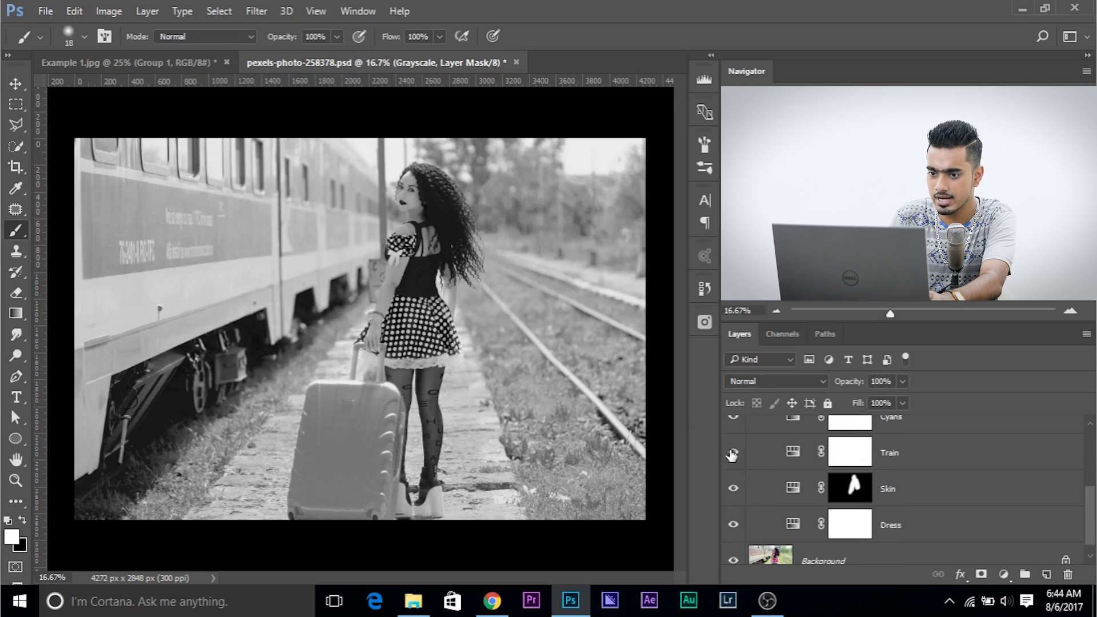
scroll(740, 461, up, 2)
click(751, 461)
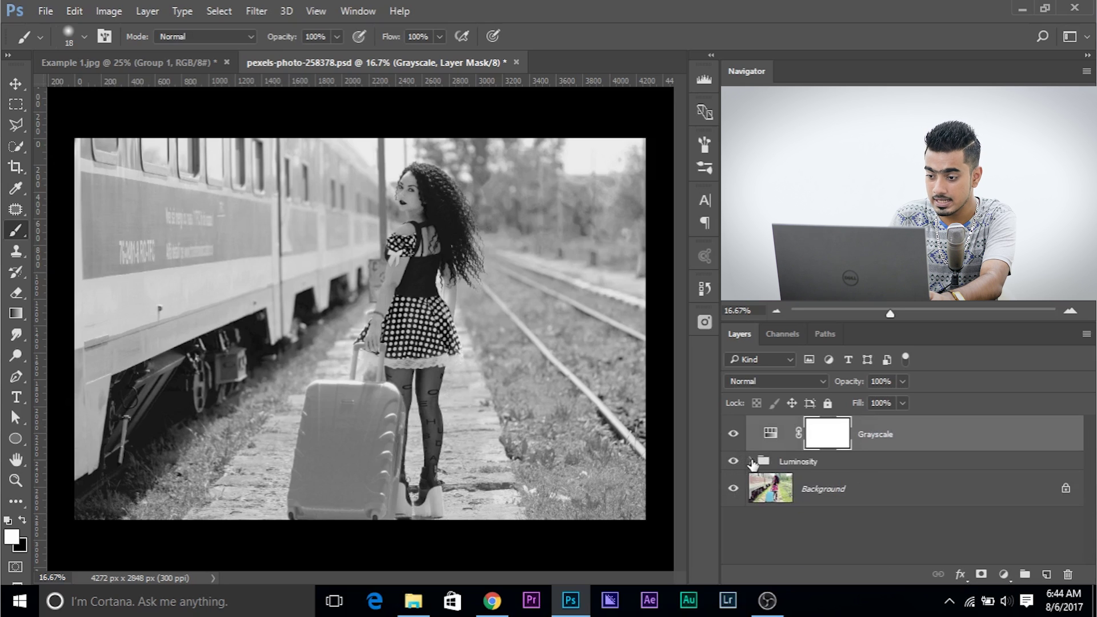
alt+click(733, 489)
alt+click(733, 490)
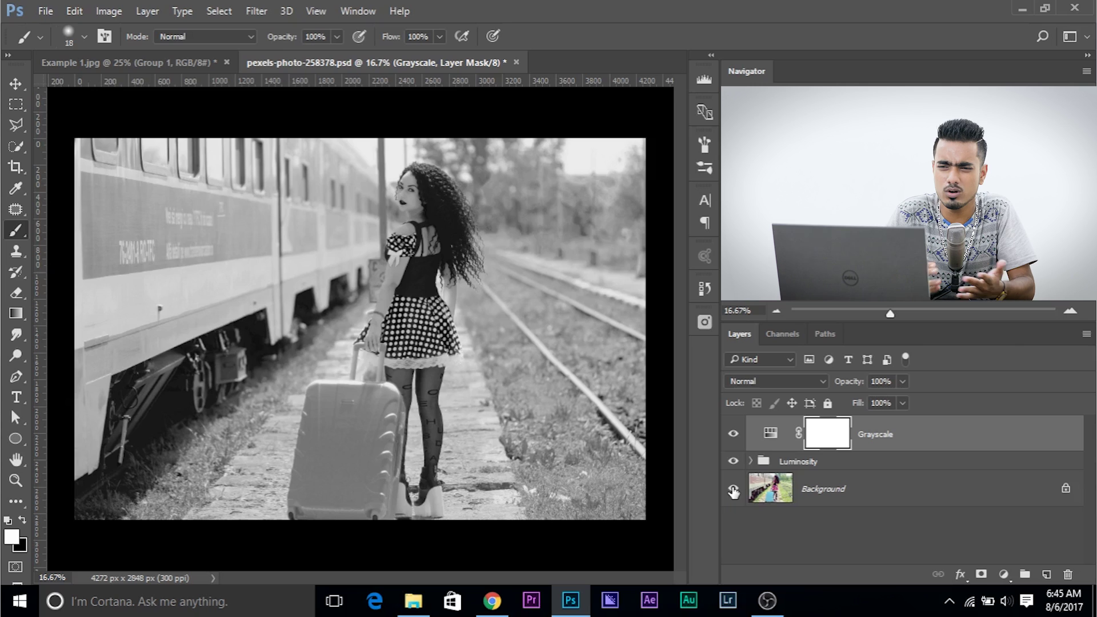
- Reopen the Luminosity group and toggle the Skin layer while examining the area around the woman's arm at 66.7% zoom
click(750, 461)
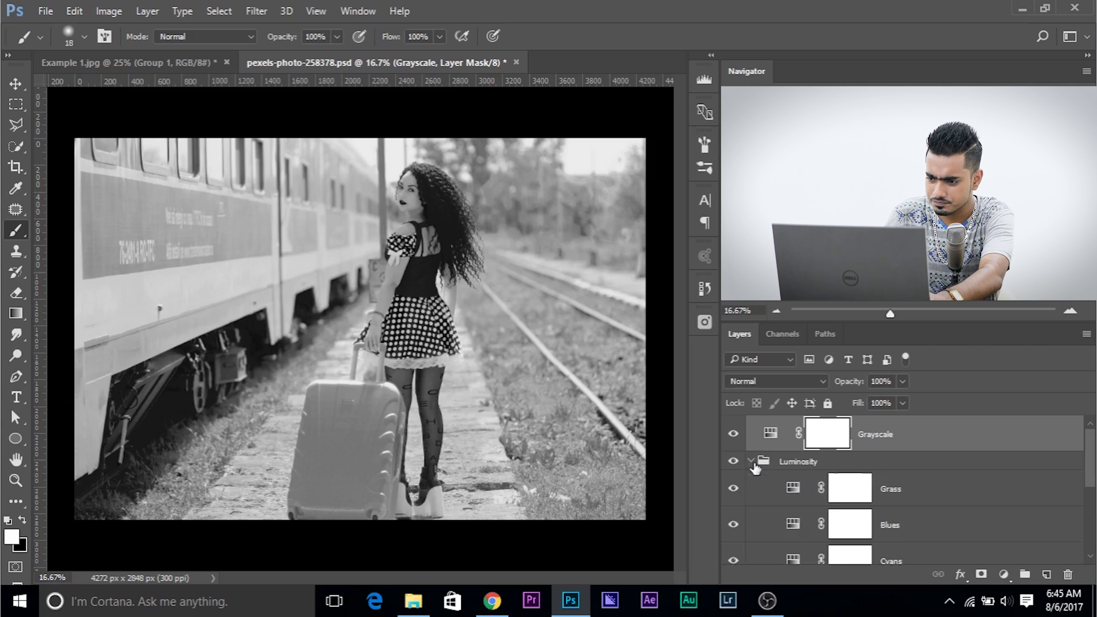
scroll(755, 477, down, 3)
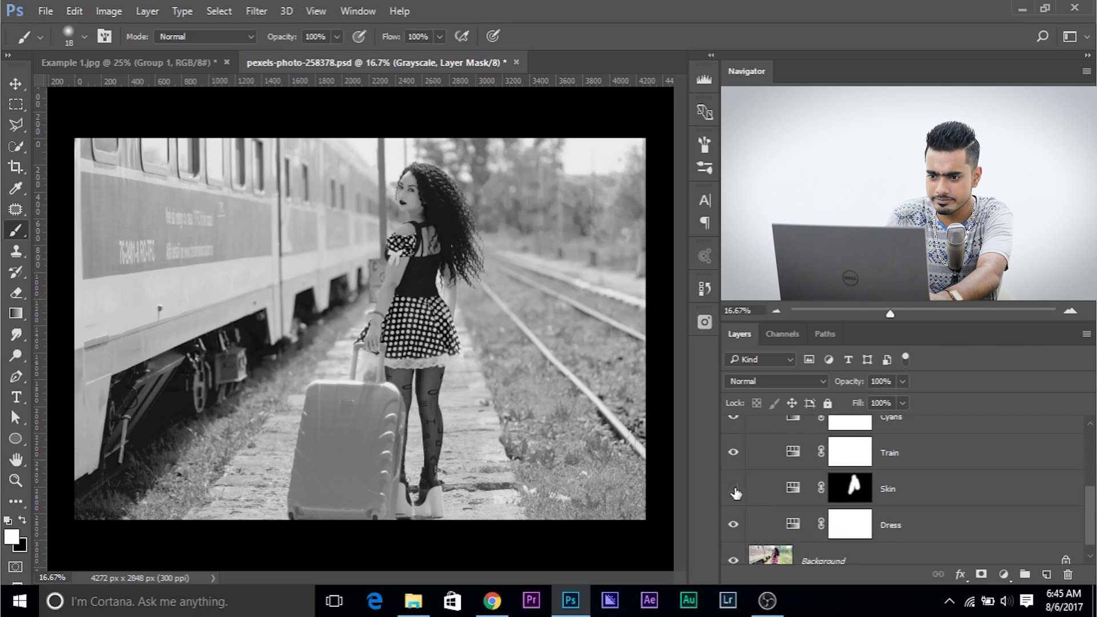
click(734, 490)
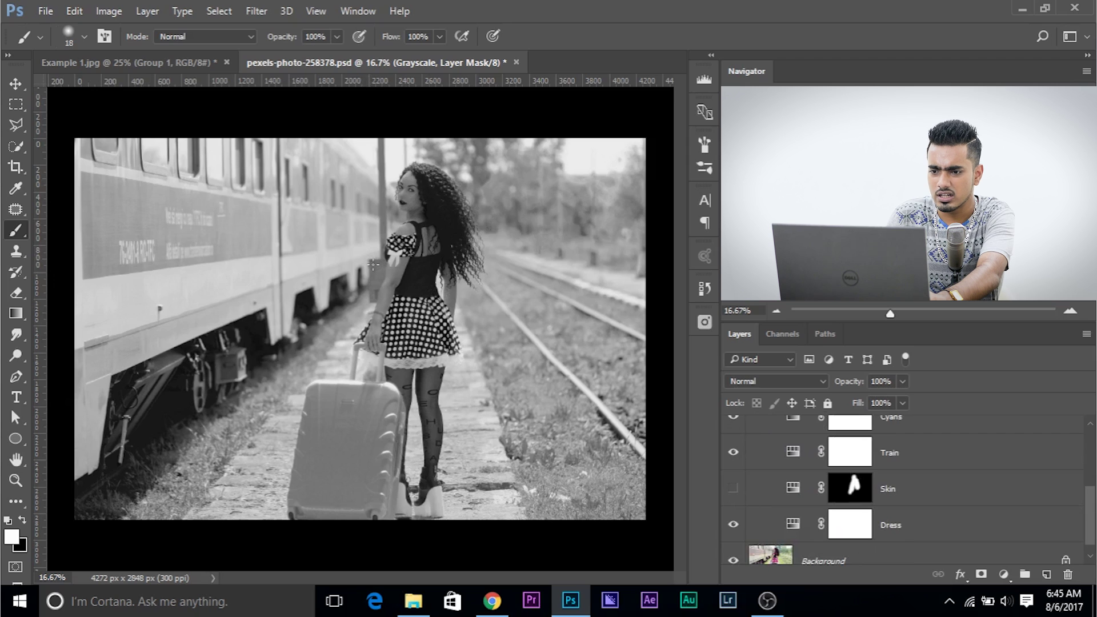
click(732, 489)
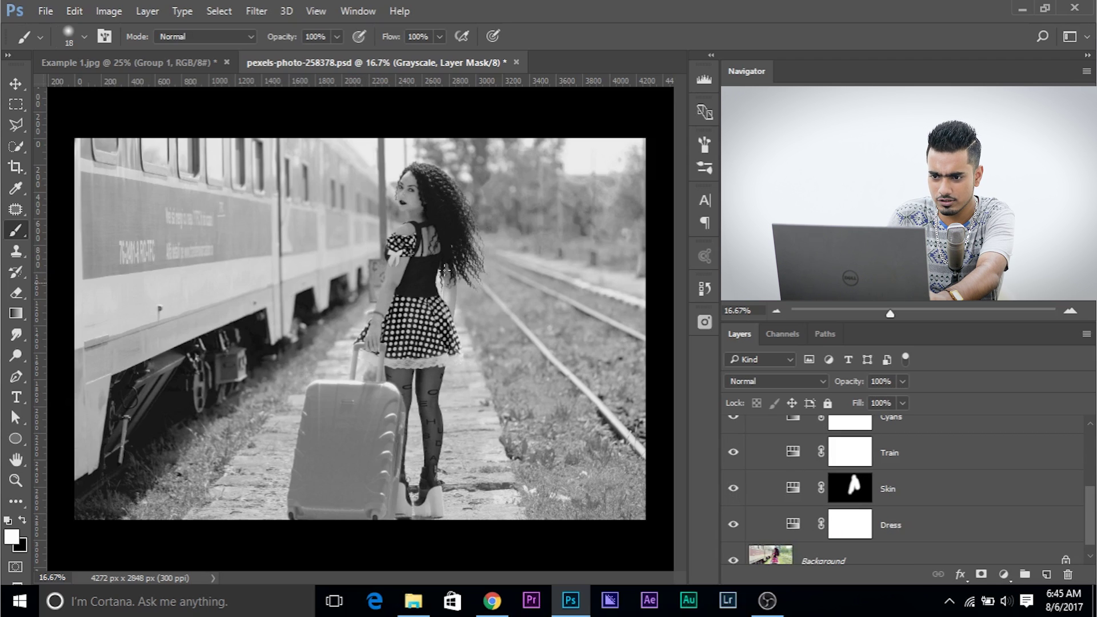
scroll(376, 370, up, 4)
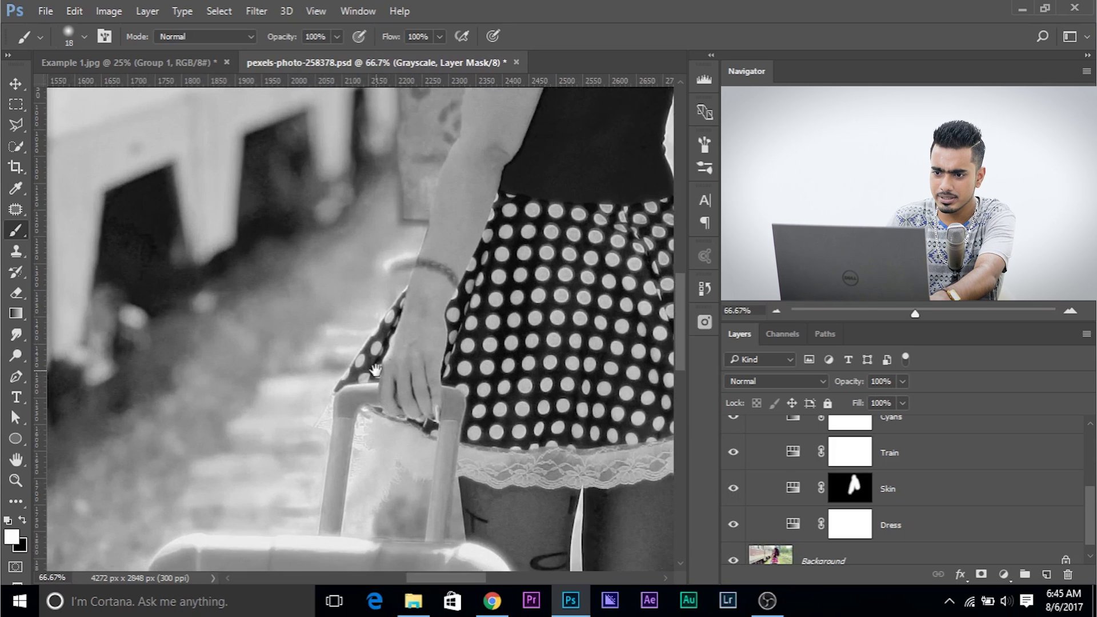
drag(374, 368, 338, 436)
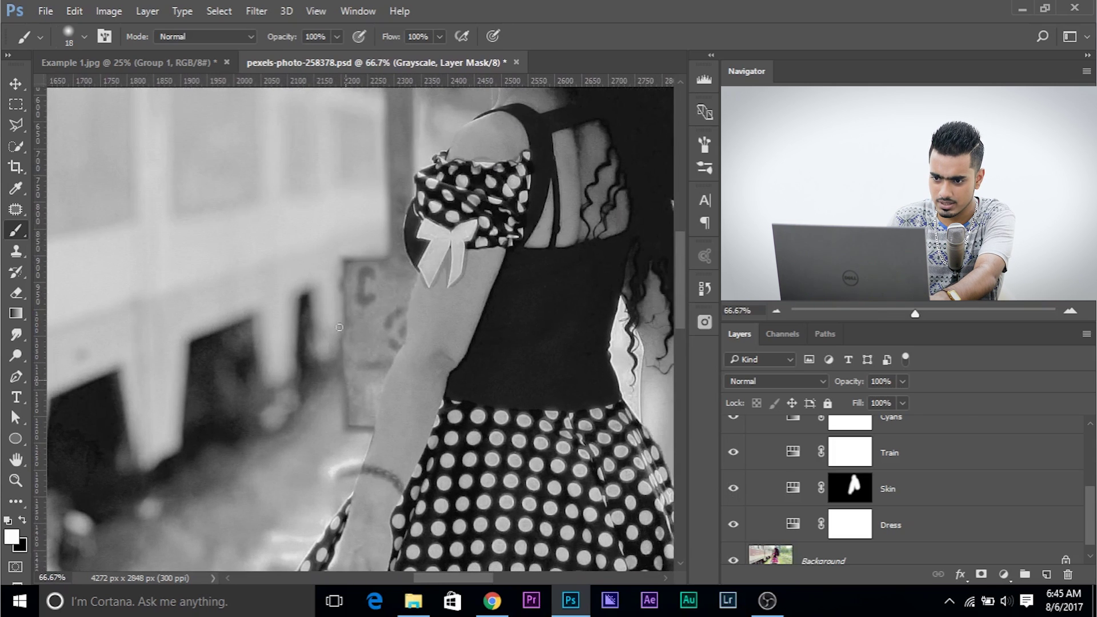
click(733, 489)
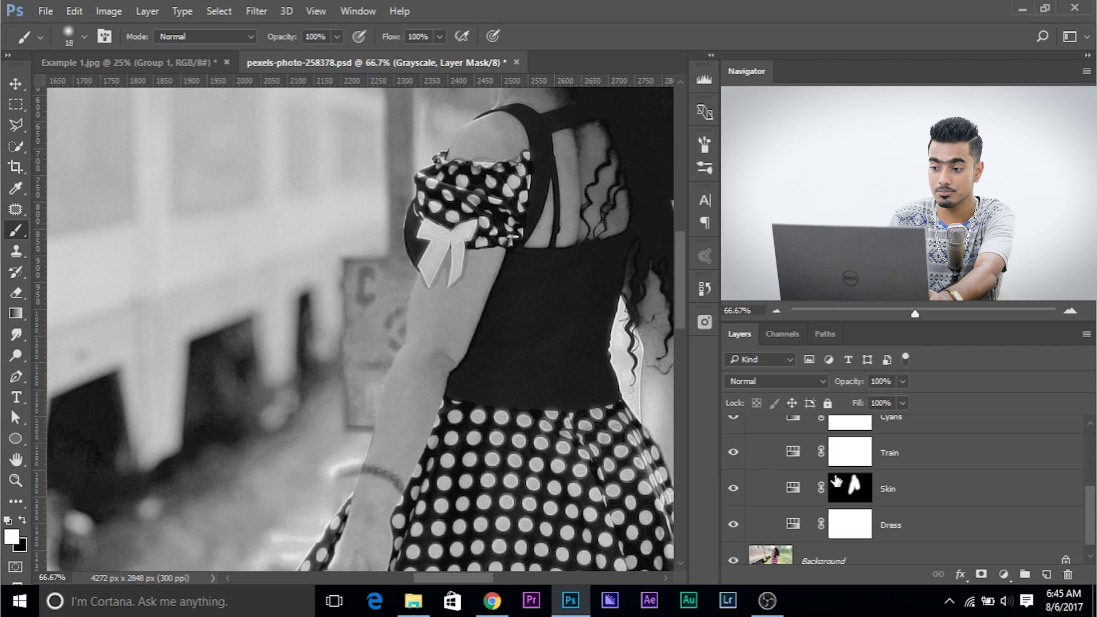
click(733, 491)
click(732, 489)
- Paint black on the Skin layer's mask over the sign behind the arm with a soft 66 px brush
click(850, 488)
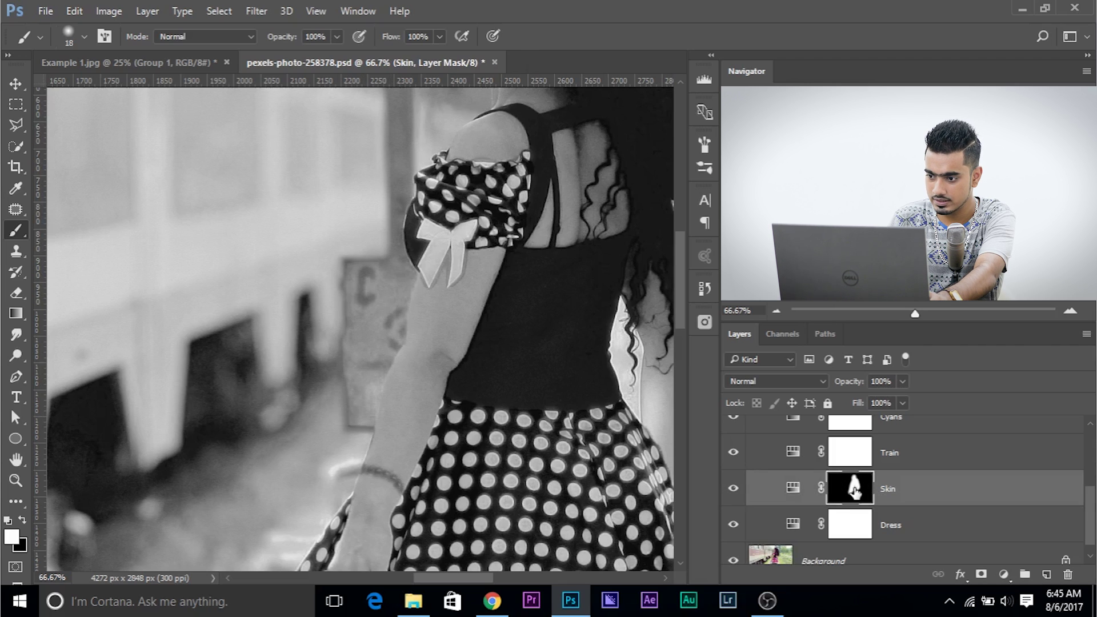
drag(166, 263, 191, 269)
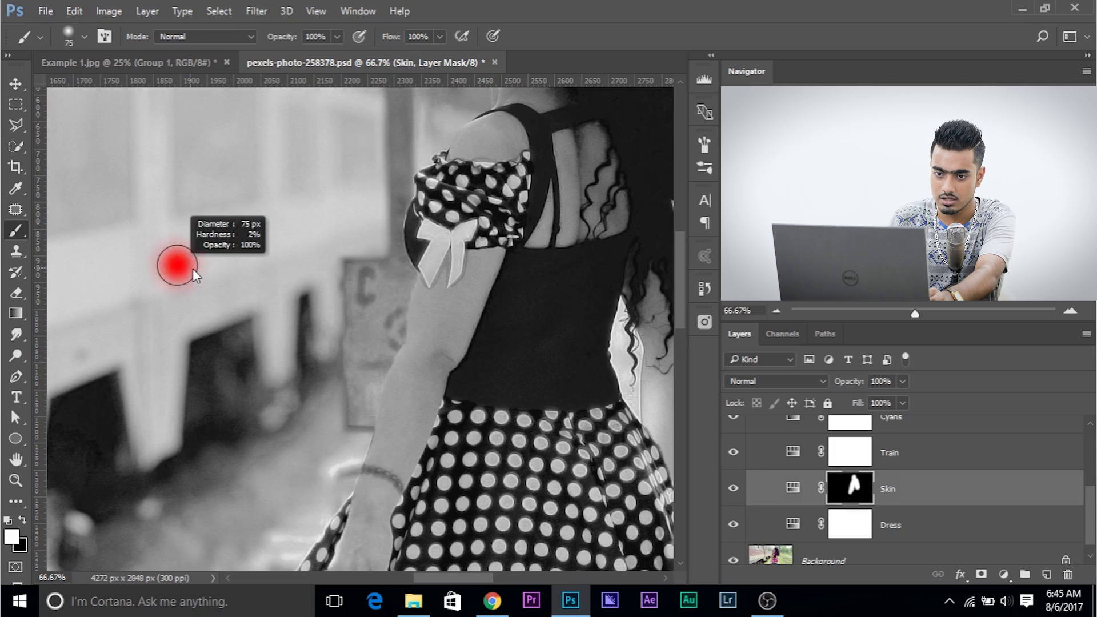
key(x)
mouse_move(250, 303)
mouse_down()
mouse_move(333, 265)
mouse_move(360, 297)
mouse_move(391, 272)
mouse_move(392, 337)
mouse_move(359, 417)
mouse_move(355, 388)
mouse_move(394, 297)
mouse_move(363, 355)
mouse_up()
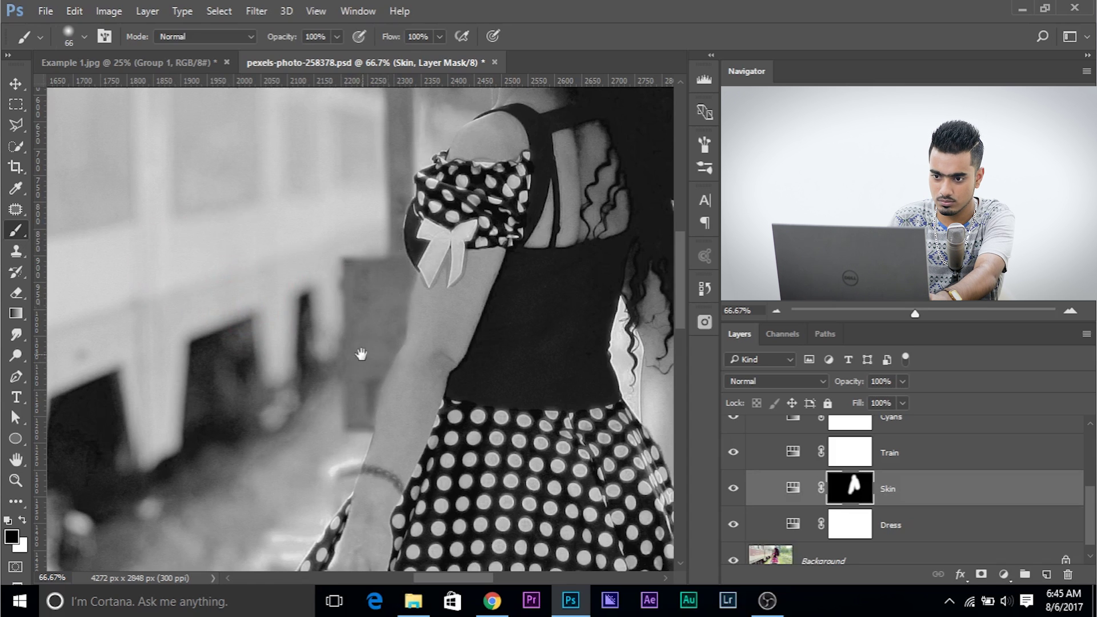
- Paint black on the Skin mask beside the forearm and wrist with a 33 px brush, then enlarge the brush to 48 px
scroll(355, 233, down, 5)
right_click(364, 294)
alt+right_click(364, 294)
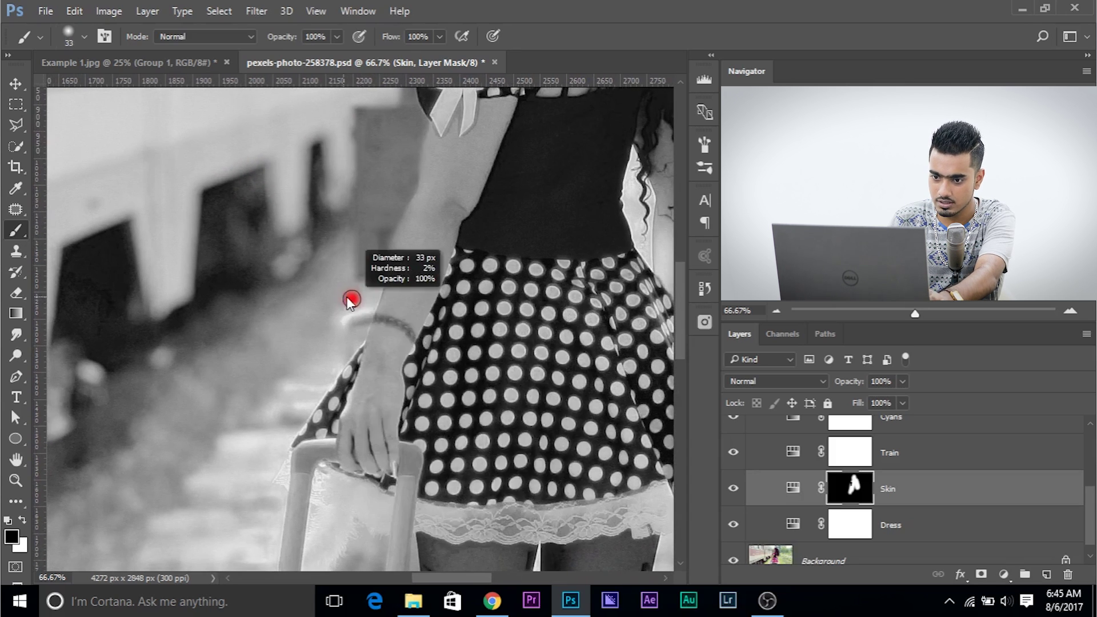
mouse_move(376, 278)
mouse_down()
mouse_move(360, 359)
mouse_move(366, 337)
mouse_move(345, 330)
mouse_move(339, 340)
mouse_up()
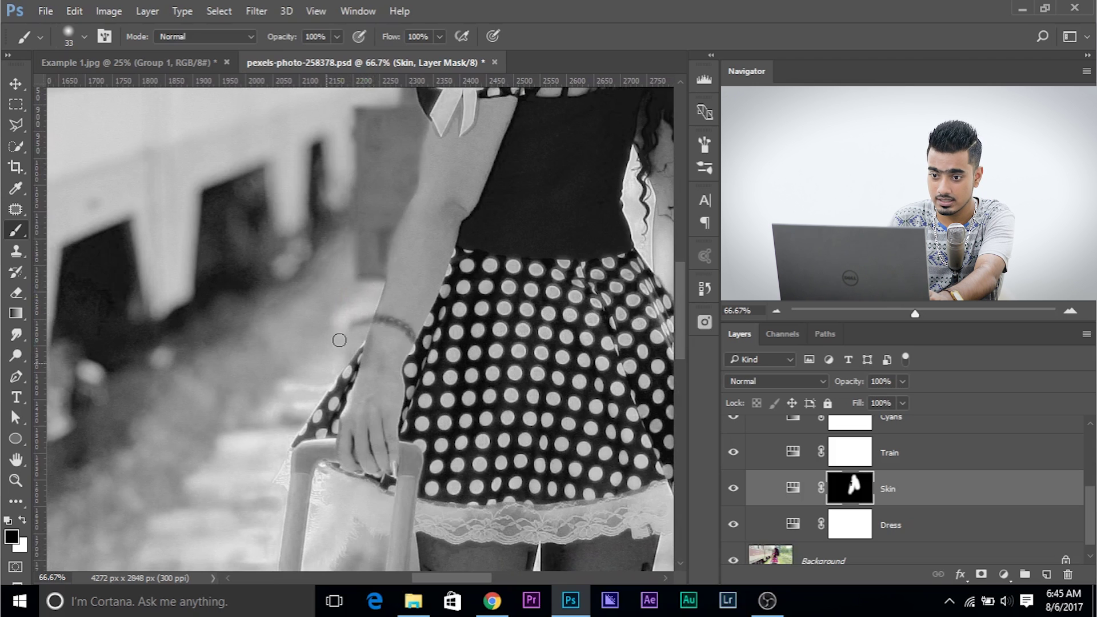
alt+right_click(303, 341)
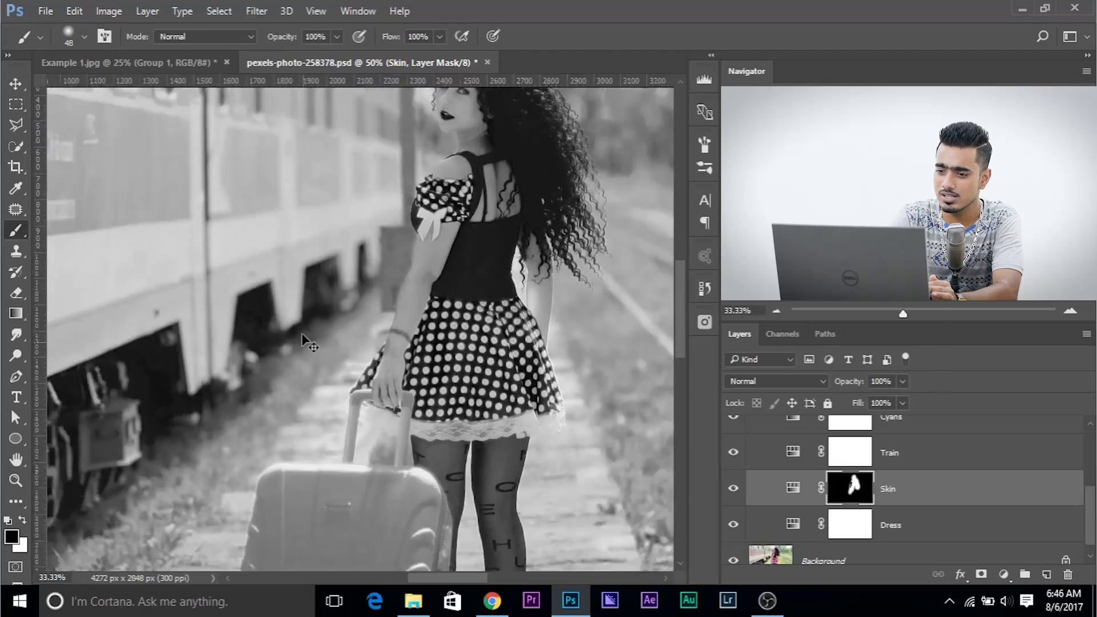
scroll(303, 341, down, 2)
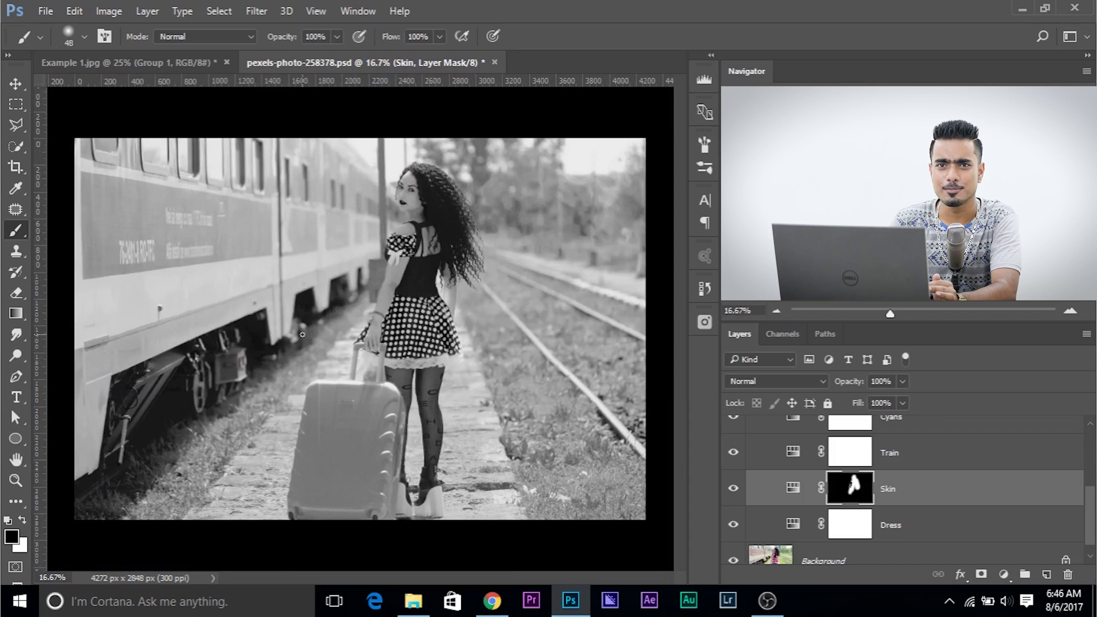
- Collapse the Luminosity group and add a Levels adjustment layer above the Grayscale layer
scroll(755, 486, up, 3)
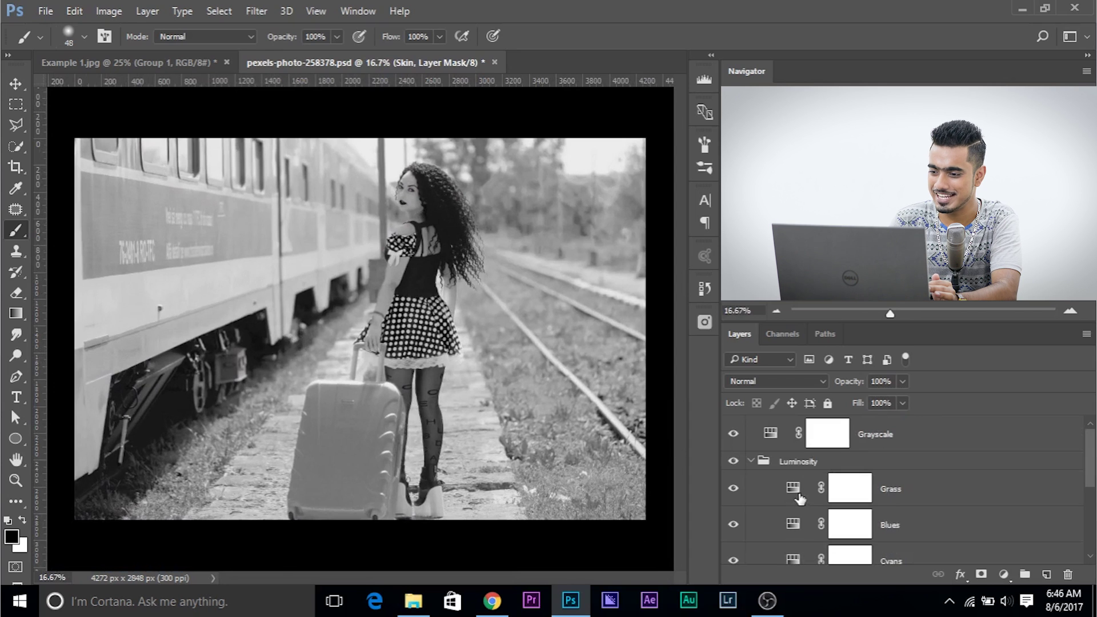
click(762, 463)
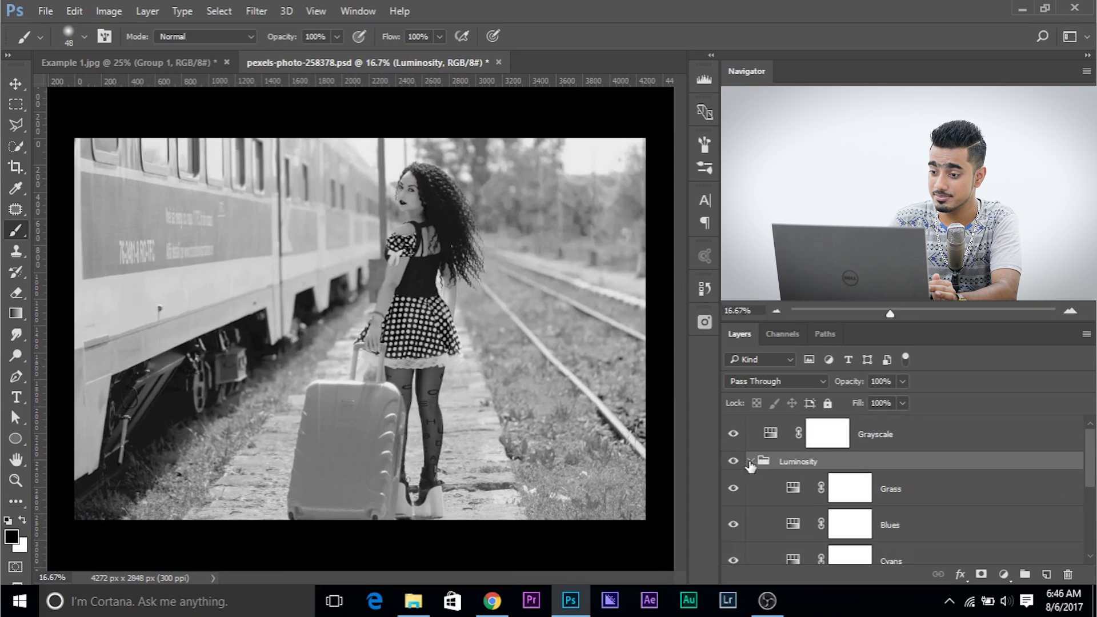
click(750, 462)
click(914, 436)
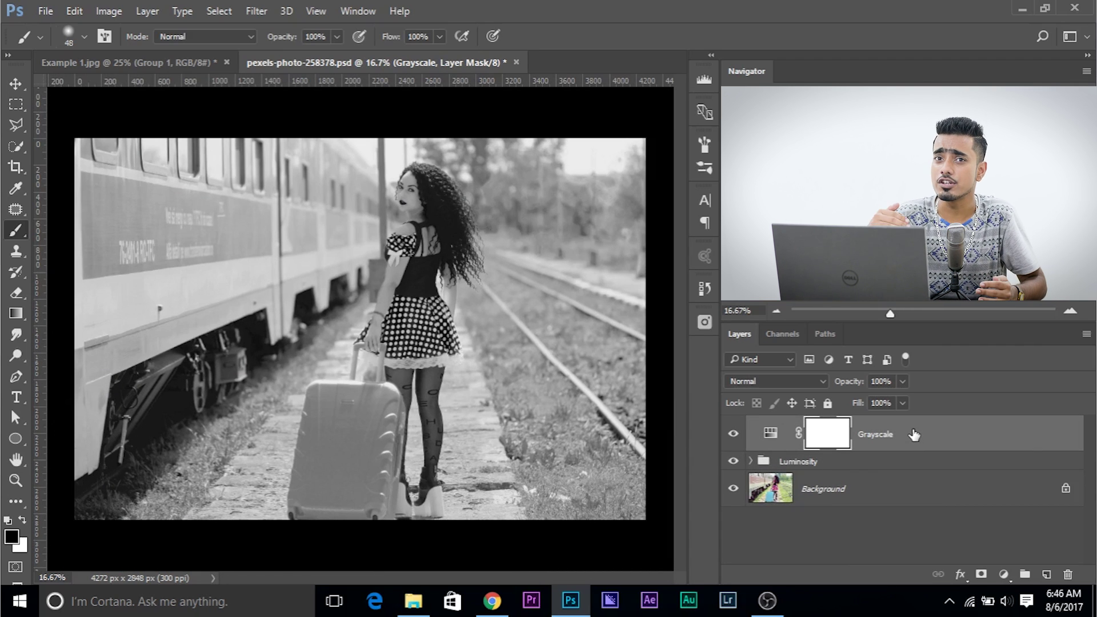
click(1004, 575)
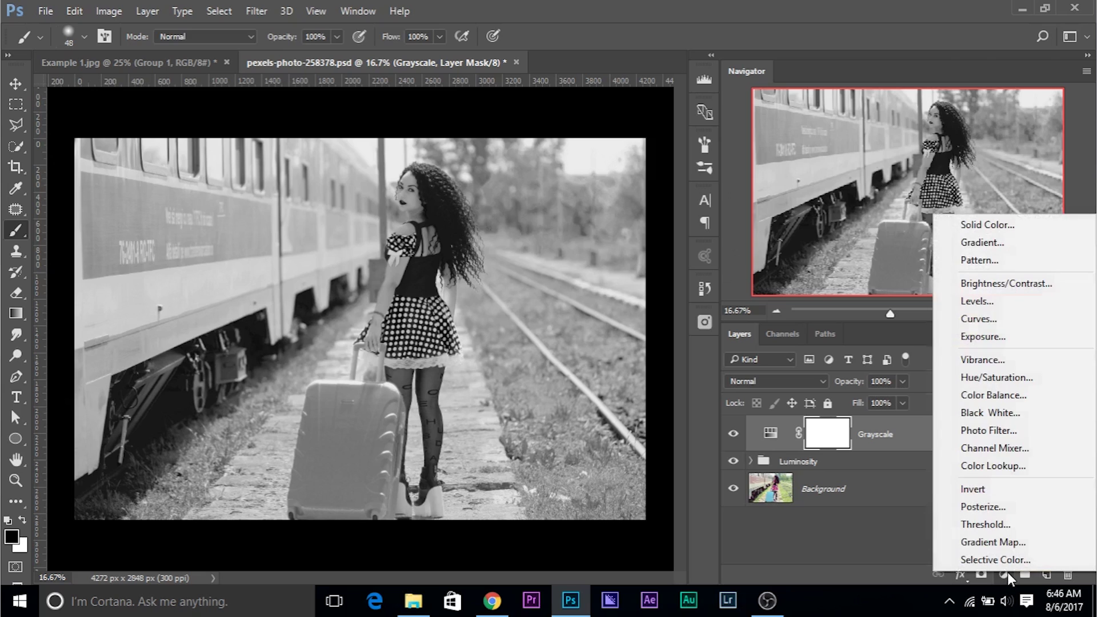
click(998, 302)
drag(109, 173, 793, 70)
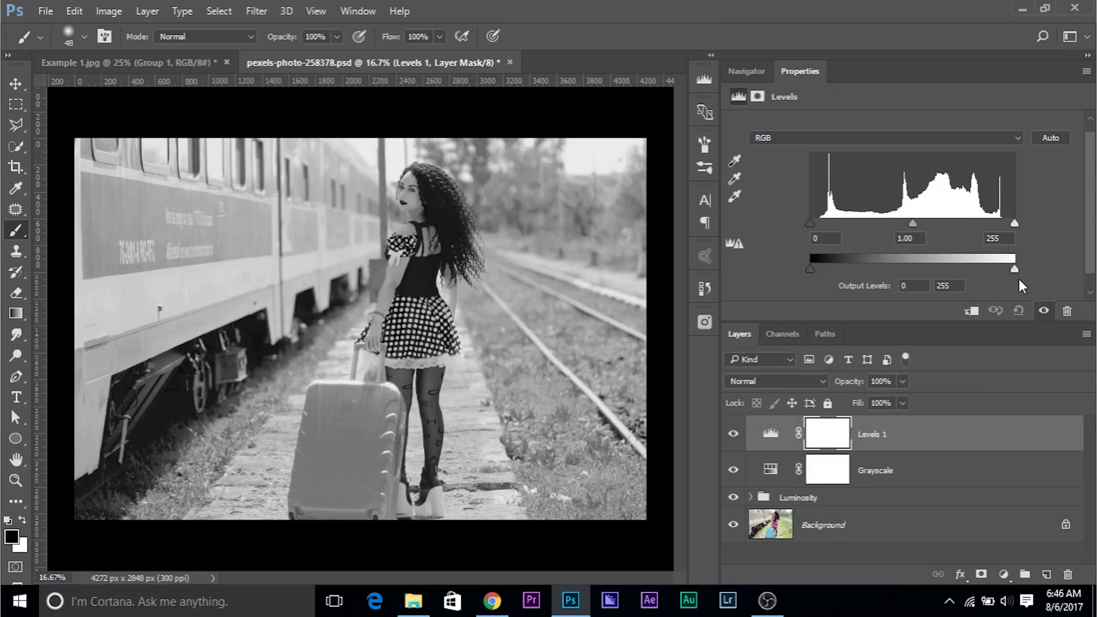
- Try out the Levels input and output sliders, darken the midtones to 0.58 and reset the midtone value to 1
mouse_move(812, 224)
mouse_down()
mouse_move(860, 224)
mouse_move(810, 224)
mouse_up()
mouse_move(1016, 227)
mouse_down()
mouse_move(1001, 225)
mouse_move(1015, 225)
mouse_up()
drag(865, 274, 810, 270)
drag(1015, 272, 1044, 267)
drag(914, 229, 949, 226)
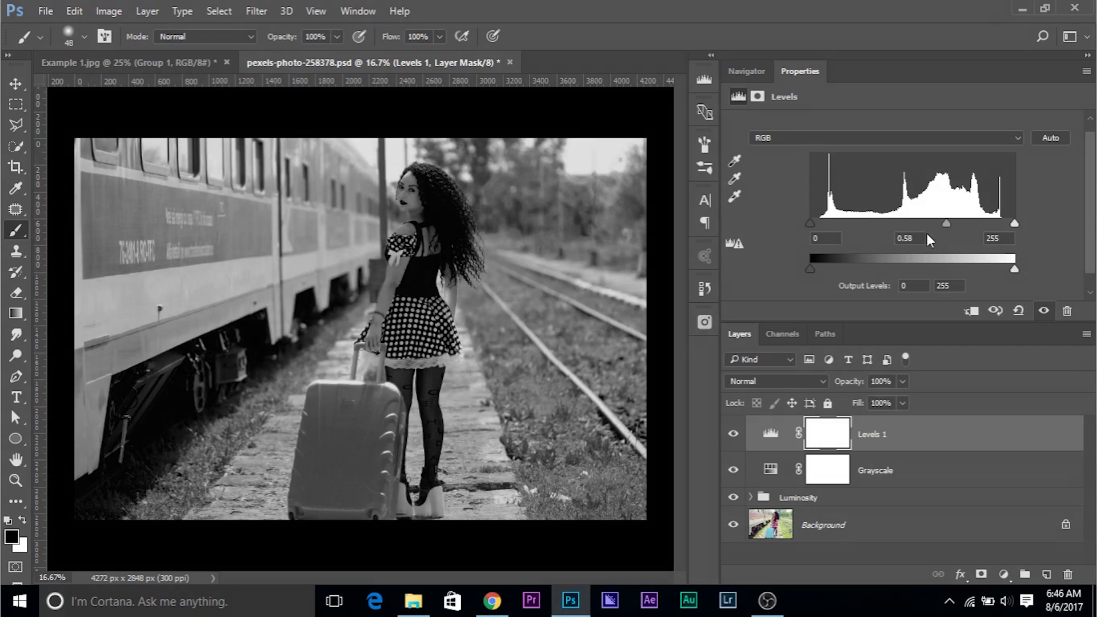
double_click(909, 237)
text(1)
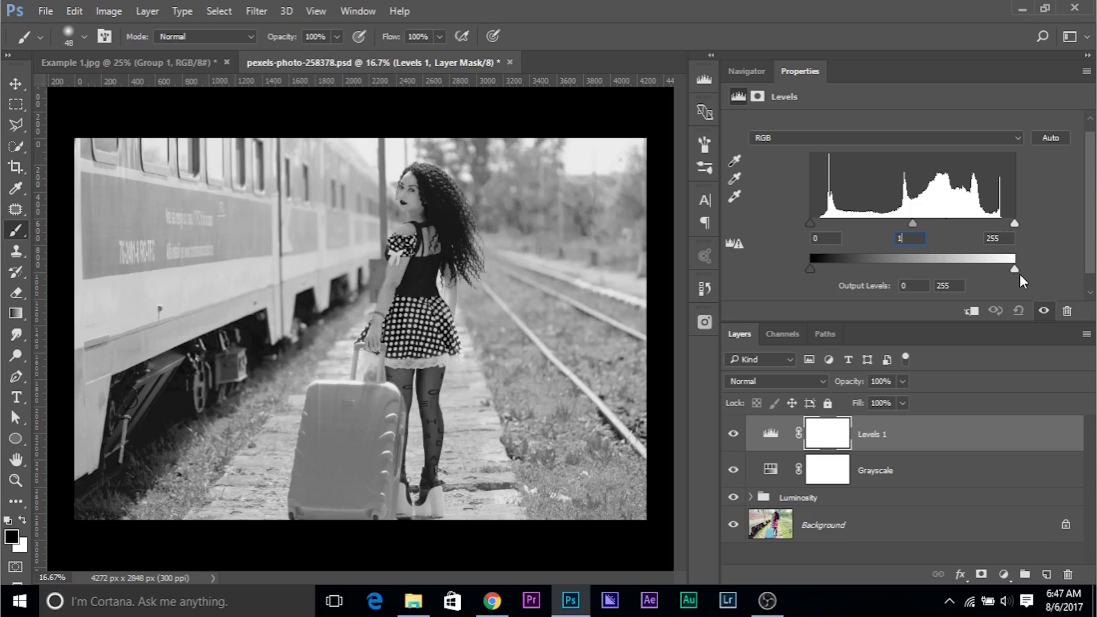
- Lower the Levels white output to darken the photo, and dab black on its mask over the woman's head with a hard 1068 px brush
drag(1017, 269, 893, 254)
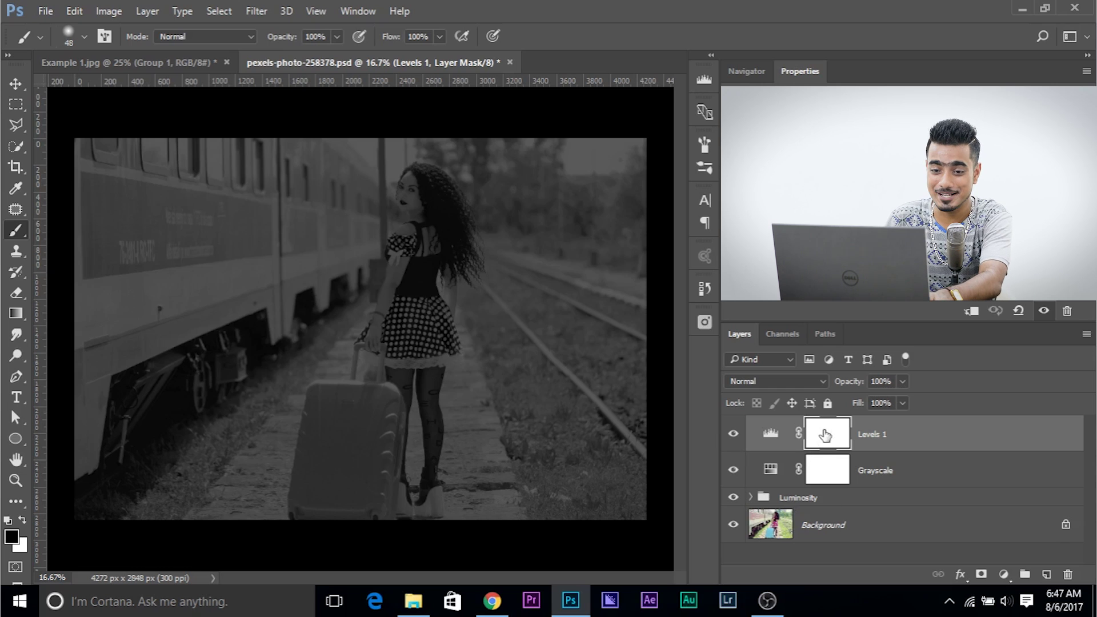
click(825, 436)
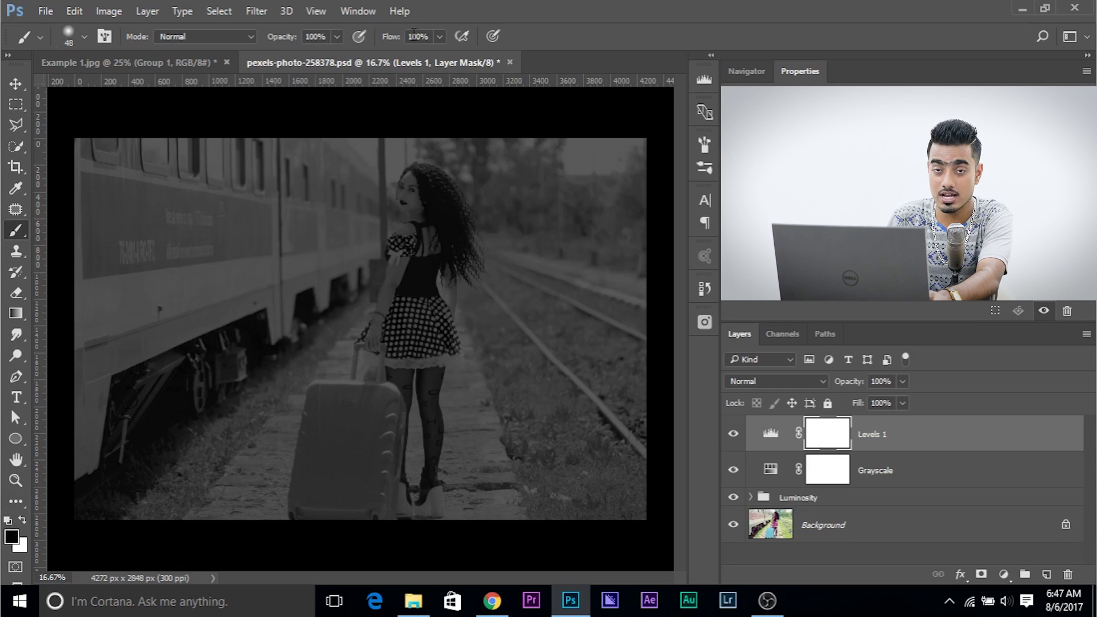
drag(355, 262, 428, 257)
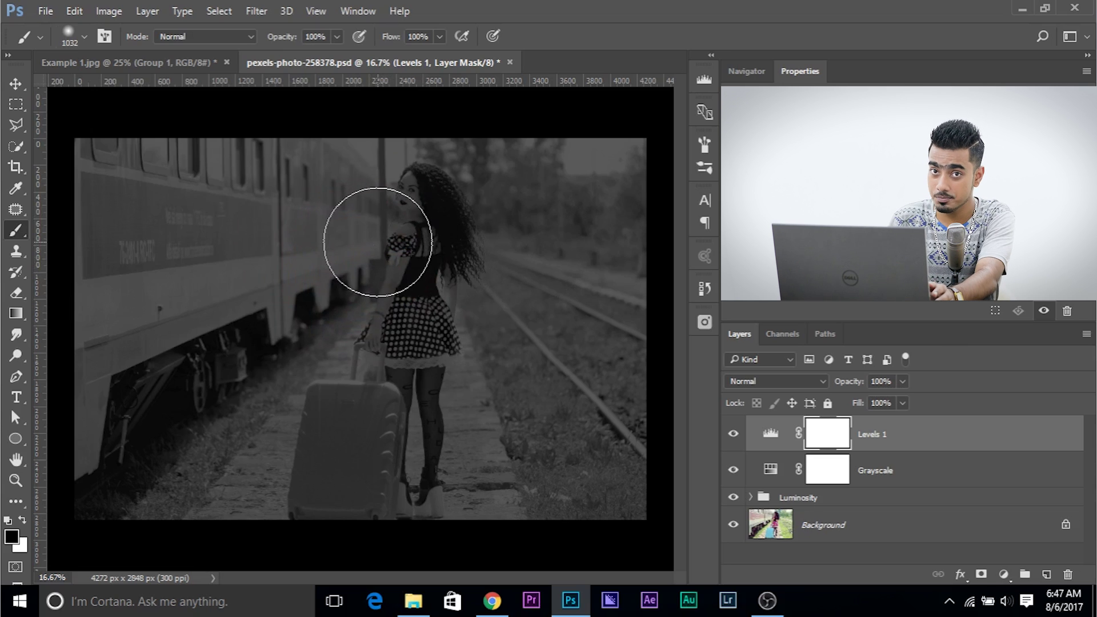
alt+right_click(336, 264)
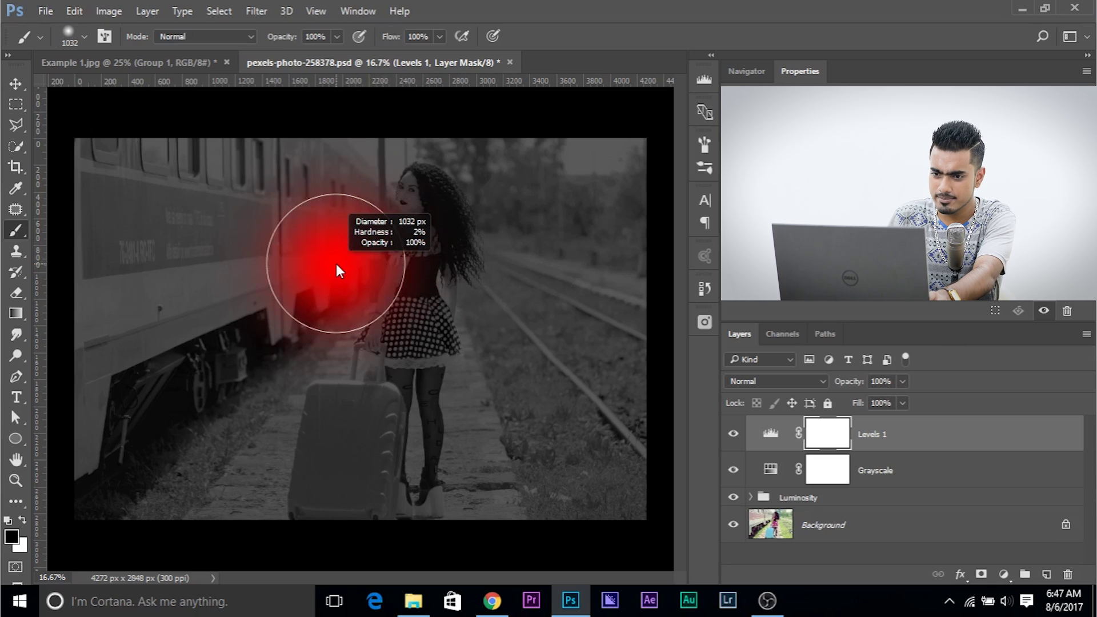
mouse_move(336, 263)
mouse_down()
mouse_move(393, 270)
mouse_move(335, 264)
mouse_move(334, 75)
mouse_move(322, 382)
mouse_up()
mouse_move(422, 220)
mouse_down()
mouse_move(408, 225)
mouse_move(412, 372)
mouse_move(436, 432)
mouse_up()
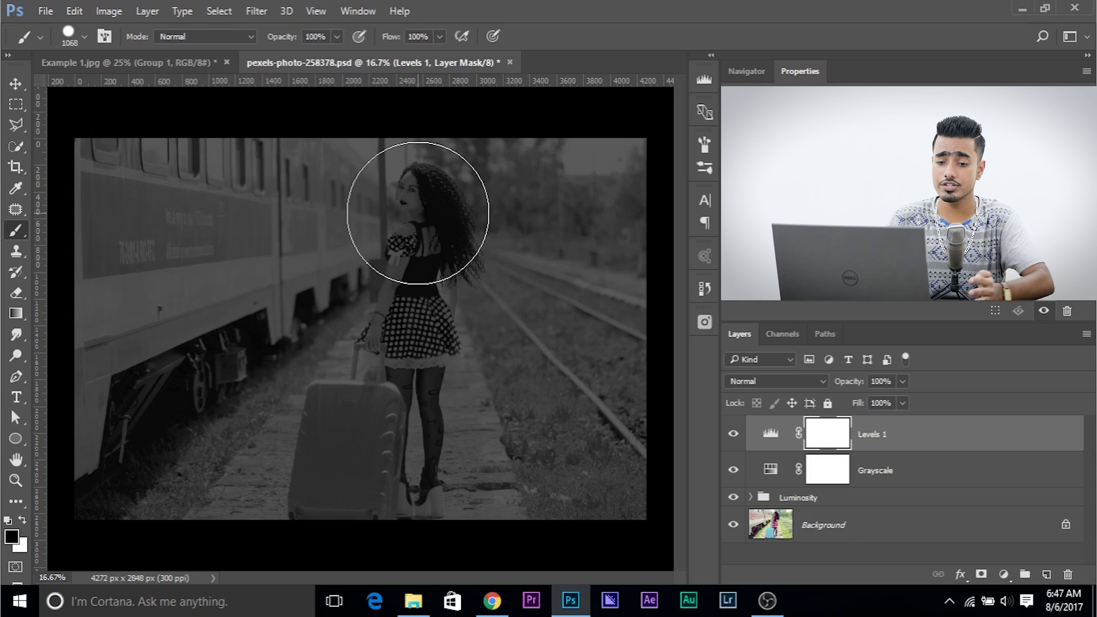
click(417, 213)
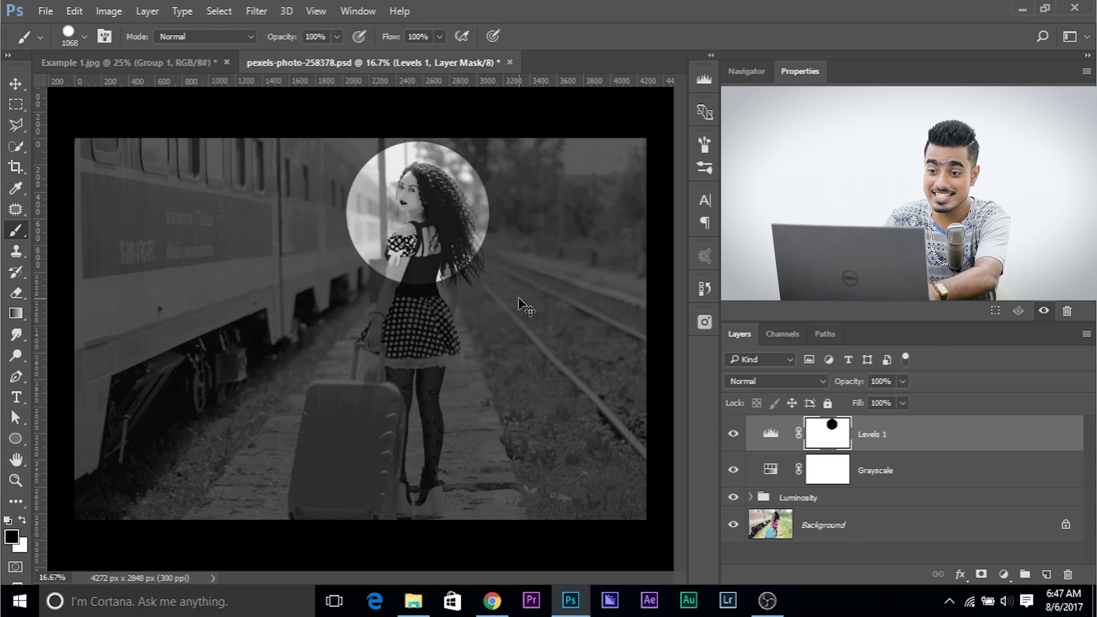
- Free-transform the black circle on the Levels mask, enlarging and stretching it to cover the woman from above her head to her feet
key(ctrl+t)
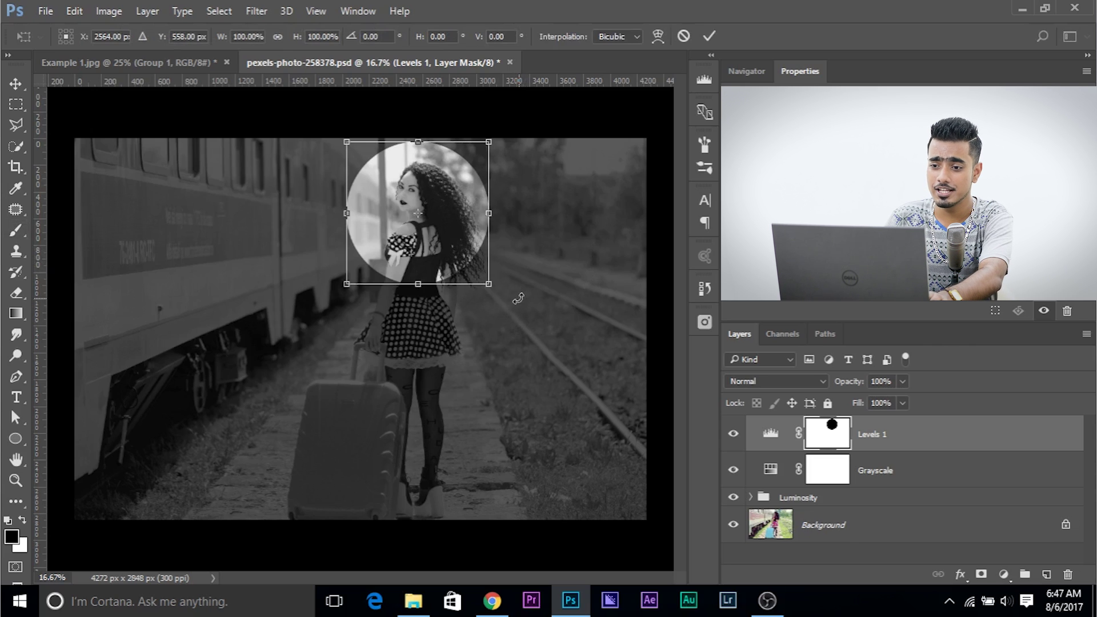
mouse_move(490, 289)
mouse_down()
mouse_move(529, 331)
mouse_move(535, 361)
mouse_move(496, 292)
mouse_up()
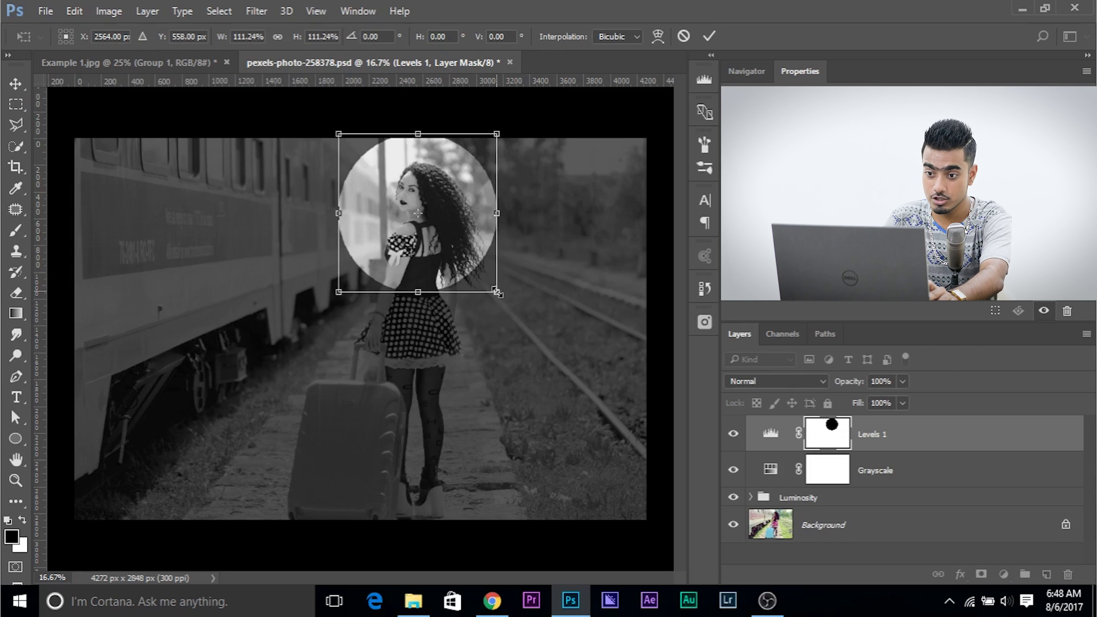
drag(500, 294, 543, 343)
drag(476, 262, 478, 273)
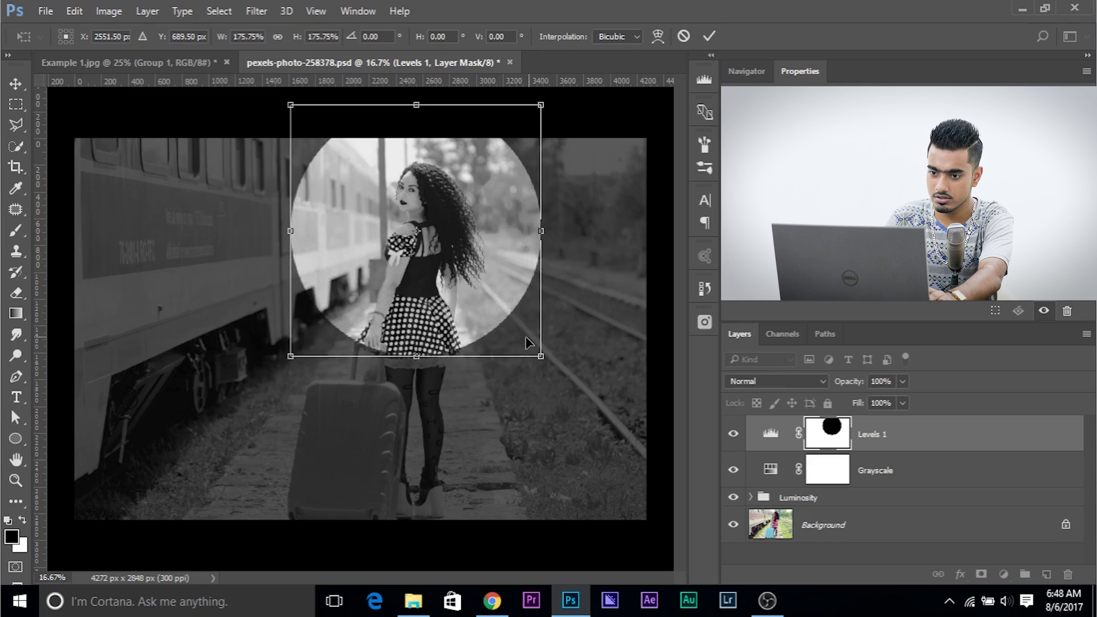
drag(423, 359, 424, 513)
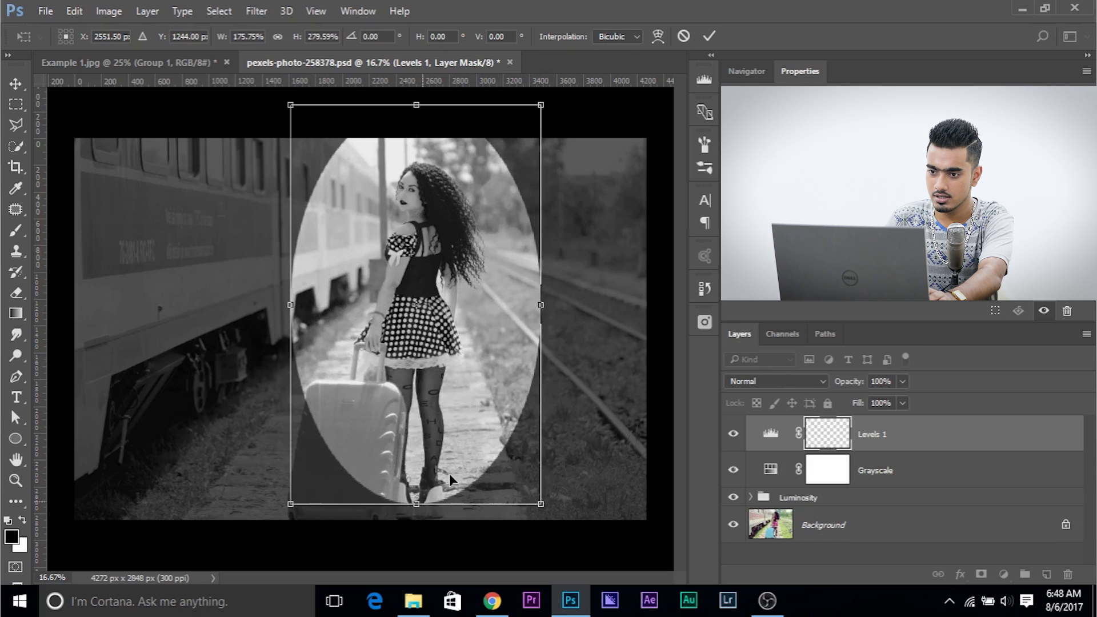
drag(541, 299, 613, 305)
key(Return)
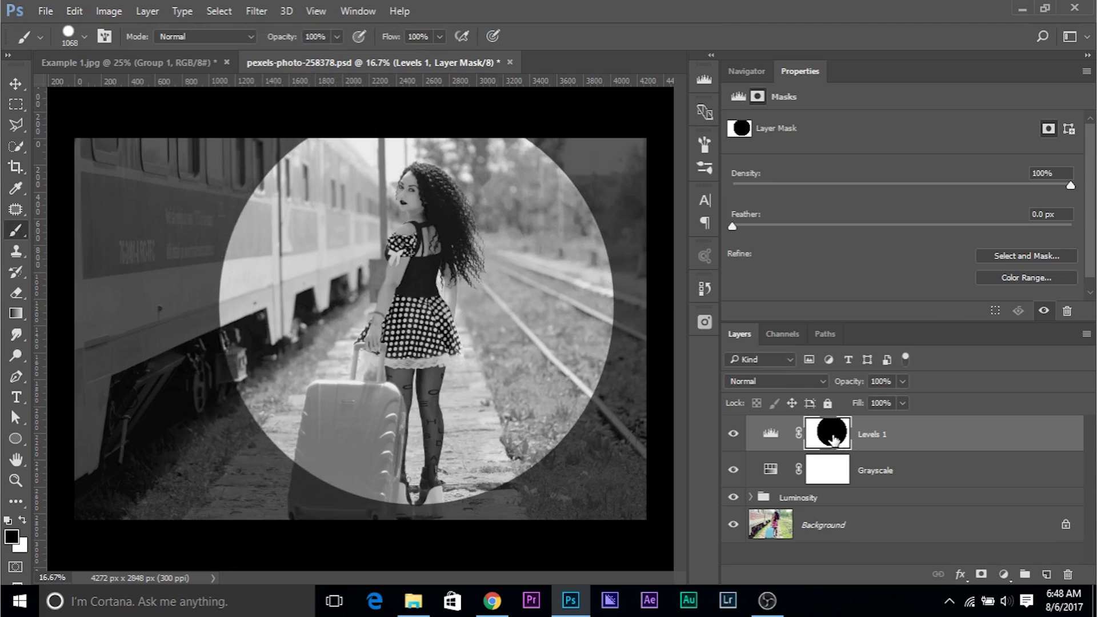
- Feather the Levels layer mask by 380.1 px to soften the circle into a vignette
click(359, 11)
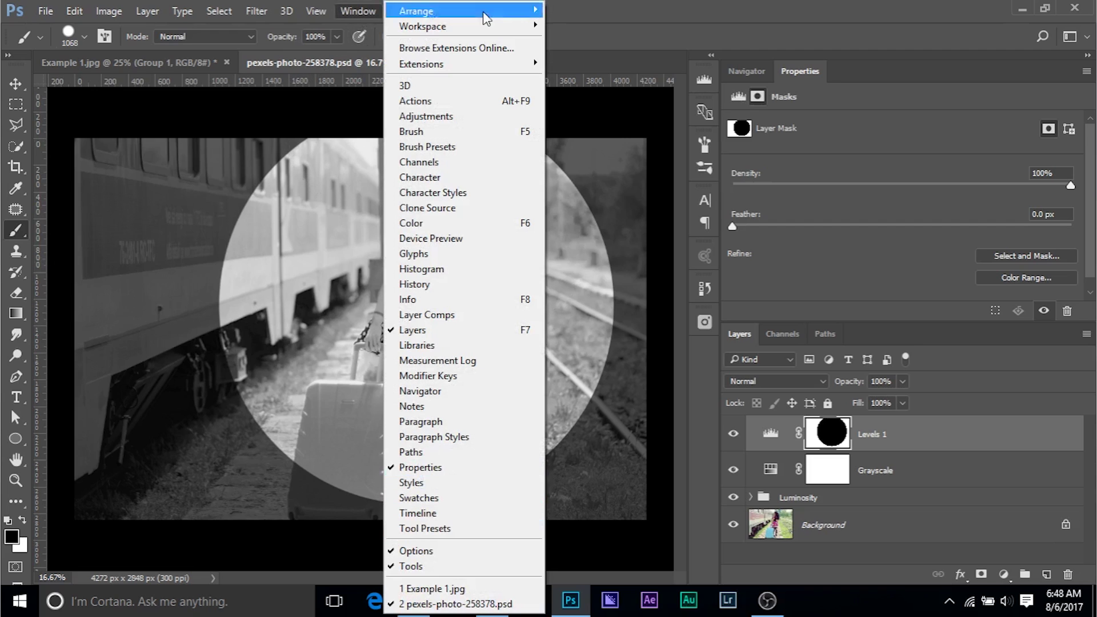
click(608, 2)
drag(732, 227, 753, 225)
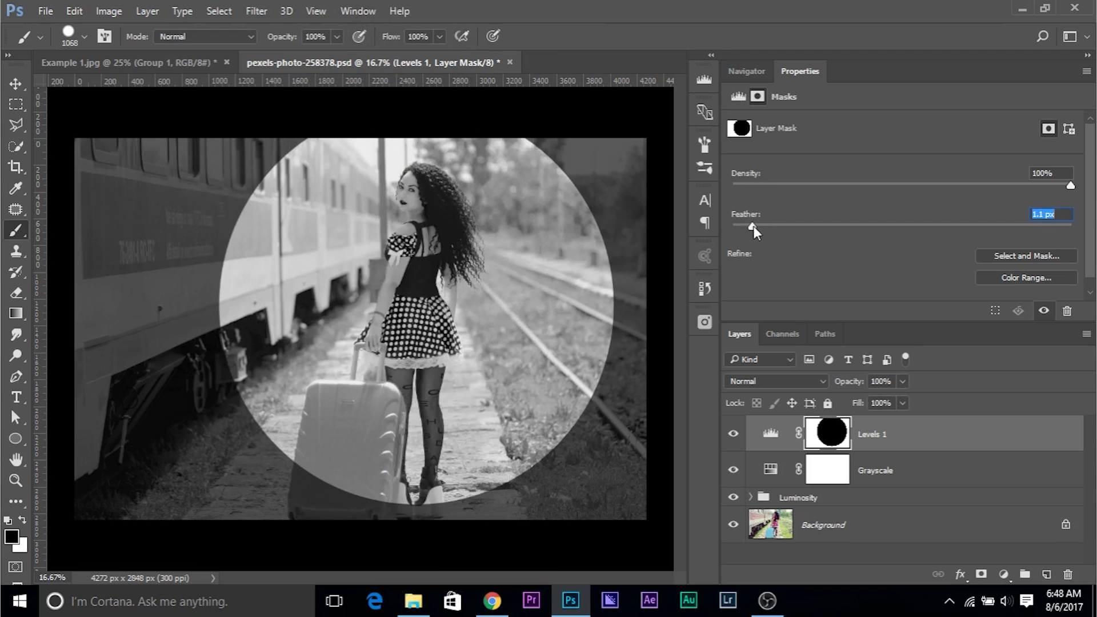
drag(841, 221, 1024, 230)
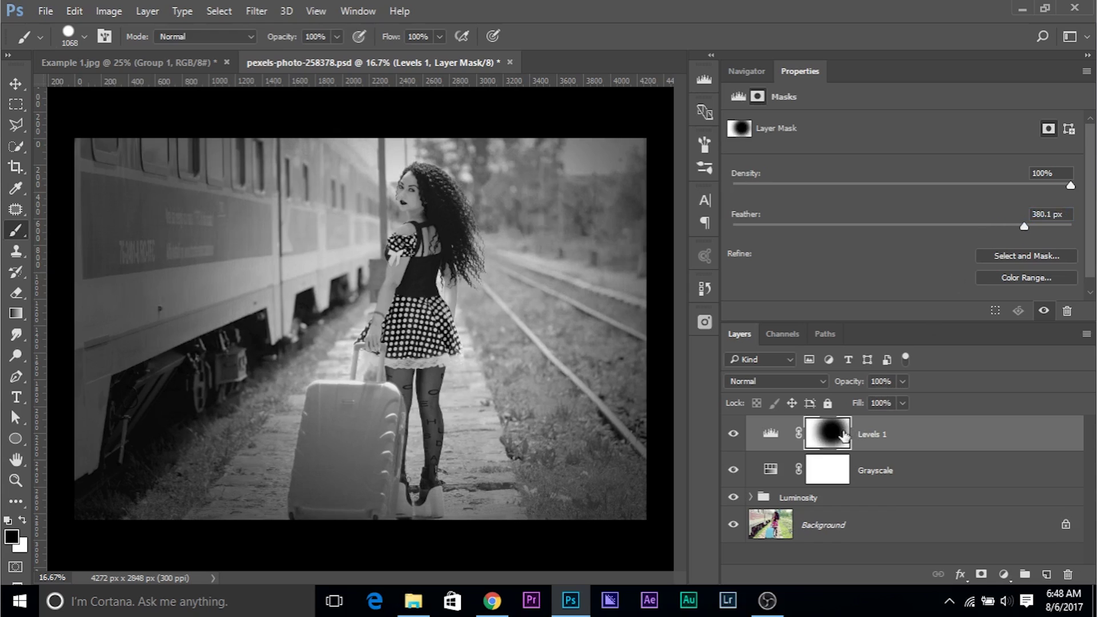
click(15, 83)
drag(425, 268, 455, 339)
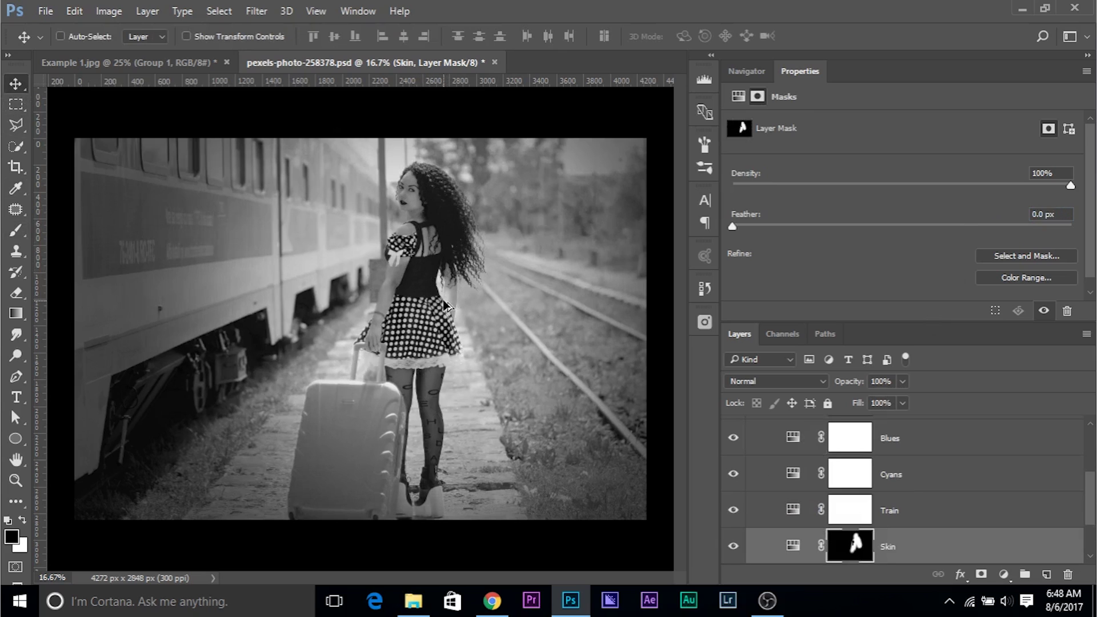
scroll(830, 452, up, 5)
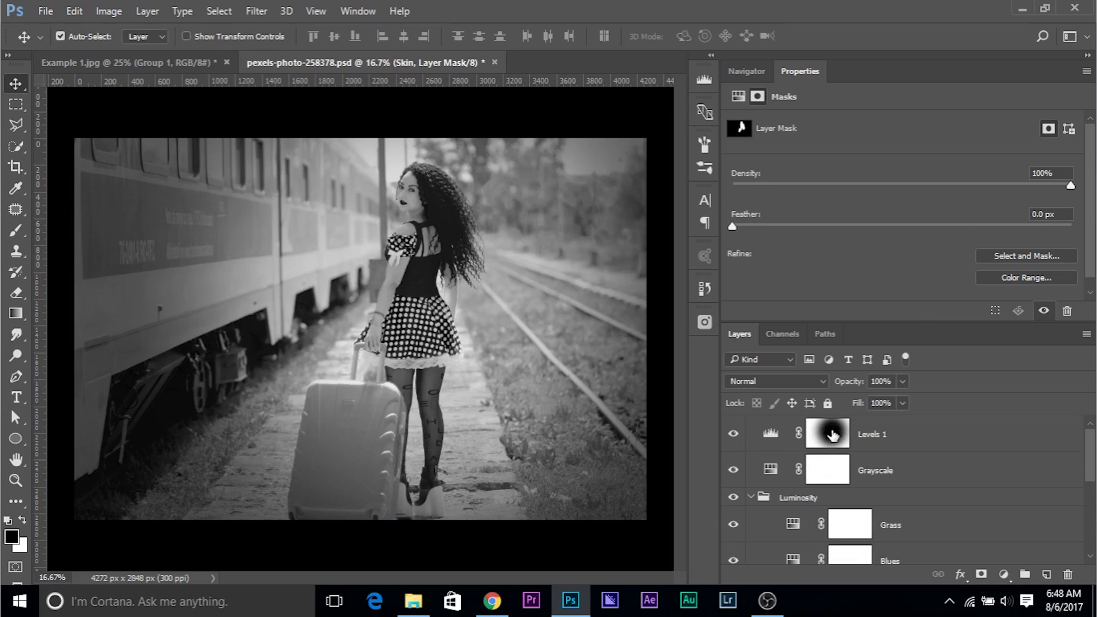
click(832, 437)
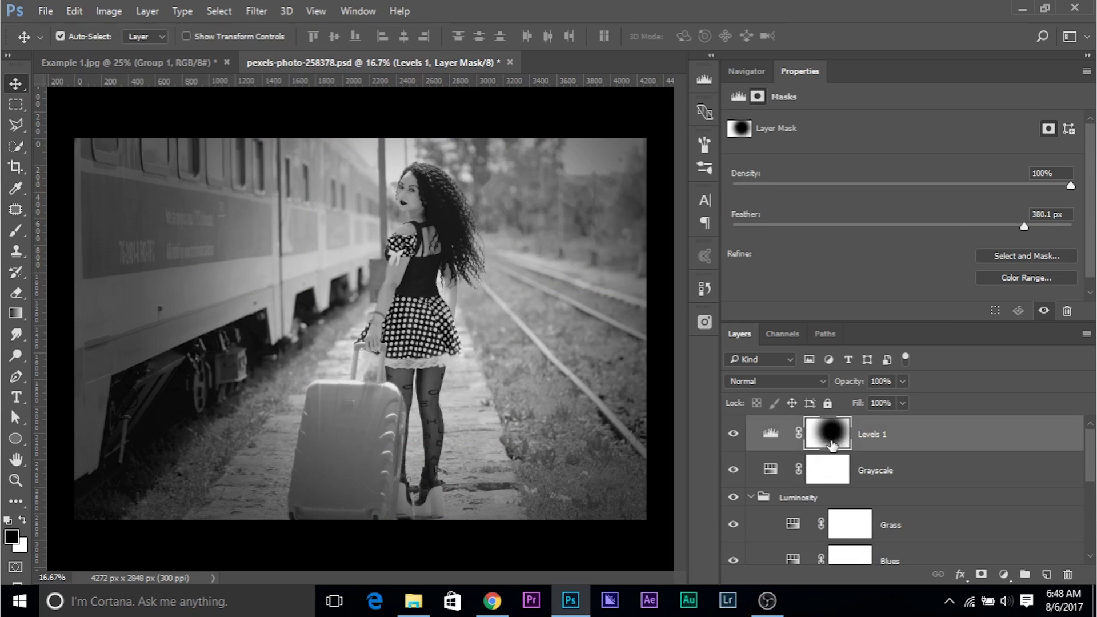
- Free-transform the feathered Levels mask, shifting it upwards and enlarging it to about 120.58% width and 118.55% height
key(ctrl+t)
drag(471, 334, 462, 284)
drag(604, 454, 637, 496)
drag(543, 371, 540, 382)
drag(162, 266, 152, 265)
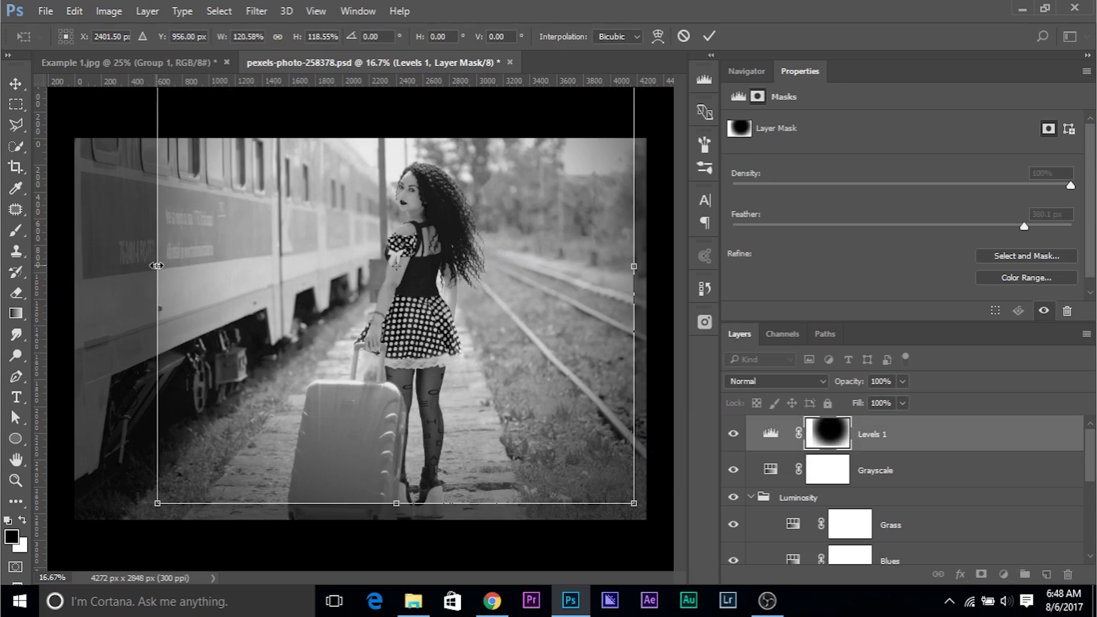
key(Return)
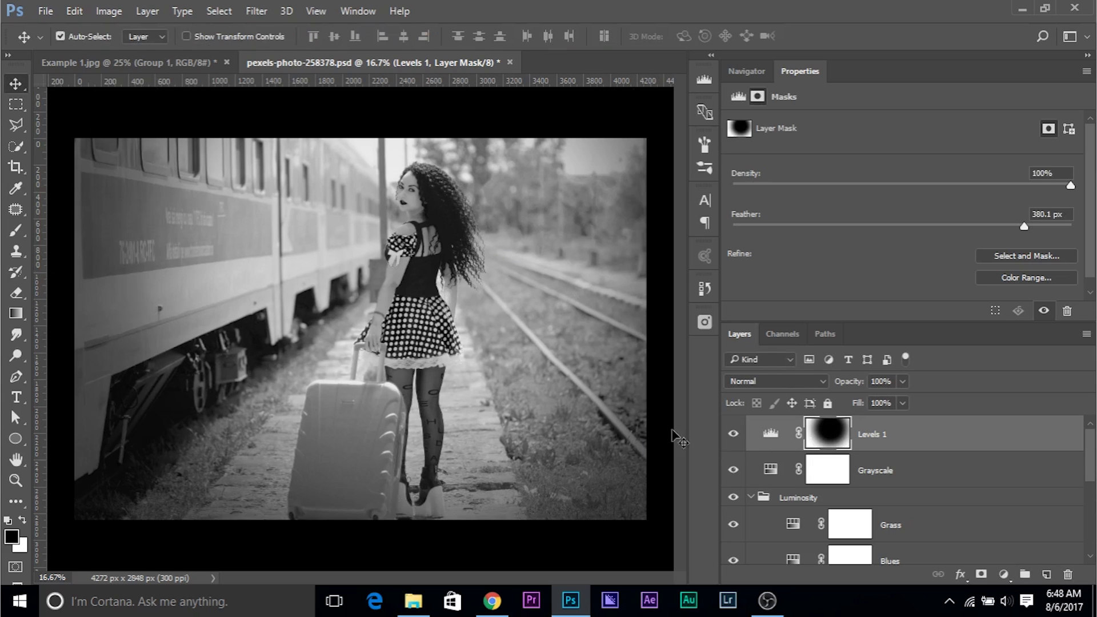
- Compare the photo with and without the Levels vignette, and transform its mask to narrow and shorten the bright area
click(734, 436)
click(733, 435)
key(ctrl+t)
drag(640, 264, 612, 259)
drag(607, 503, 602, 477)
key(Return)
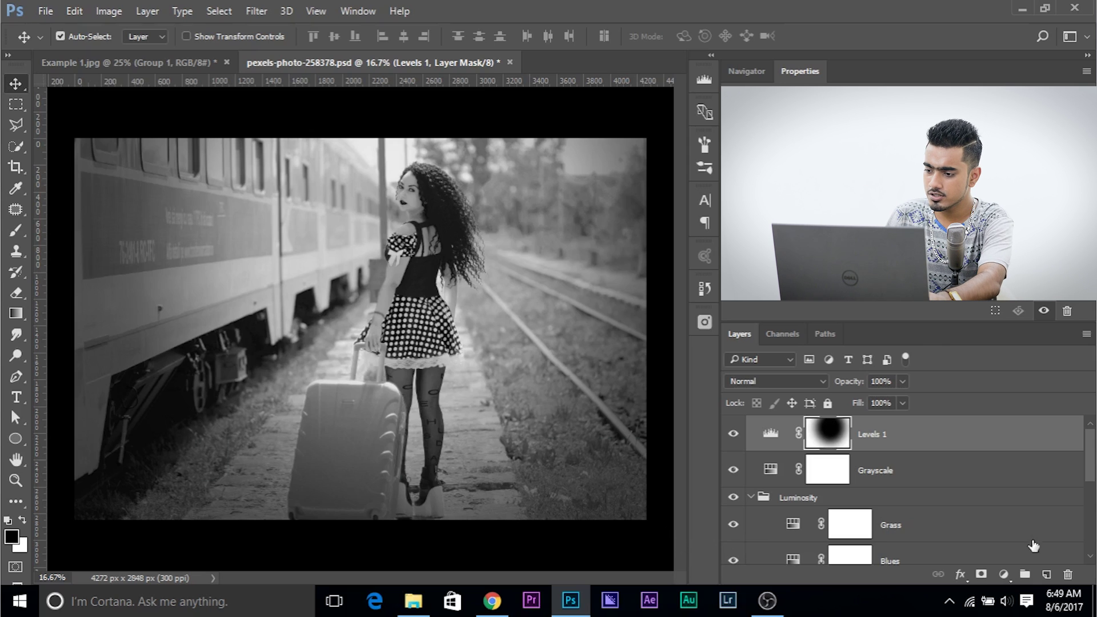
- Create a new layer, fill it with 50% Gray in Normal mode at 100% opacity, and delete that layer
click(1046, 574)
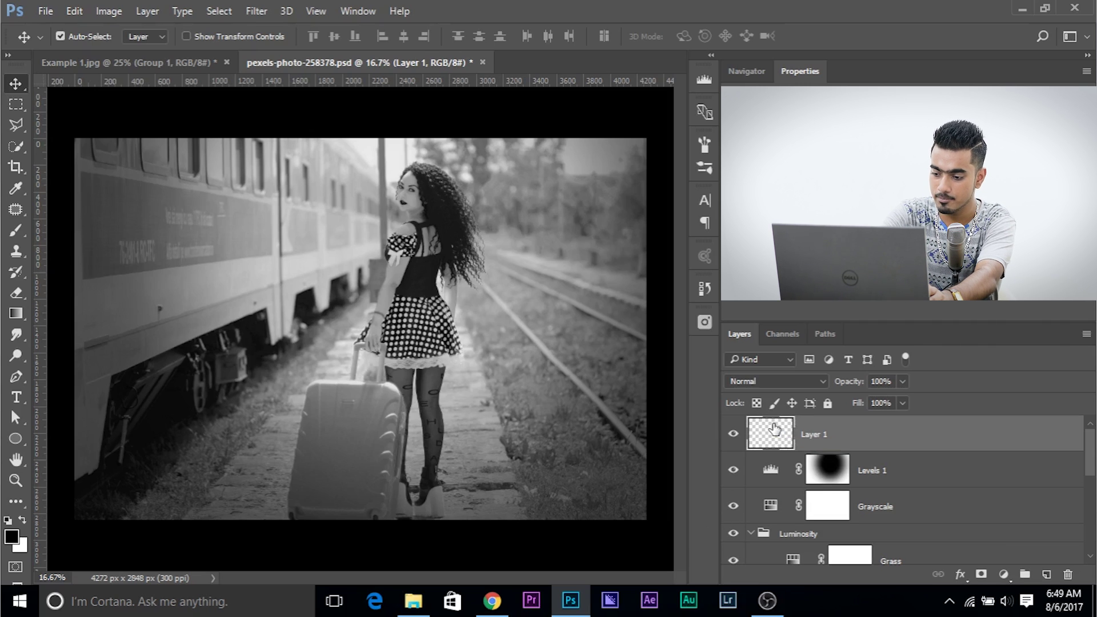
key(shift+F5)
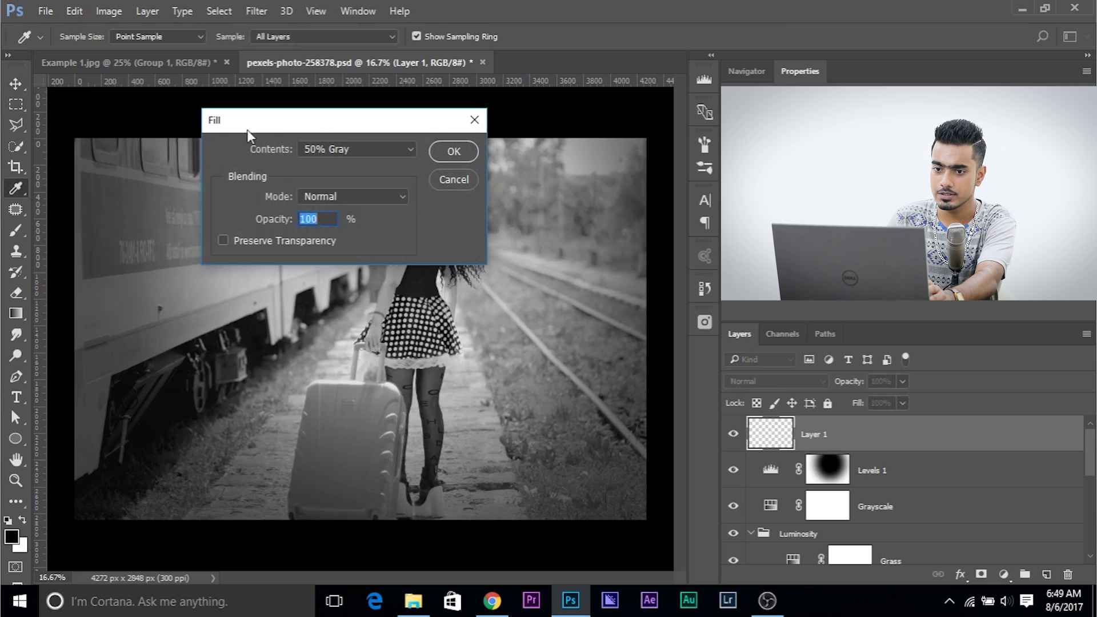
click(445, 180)
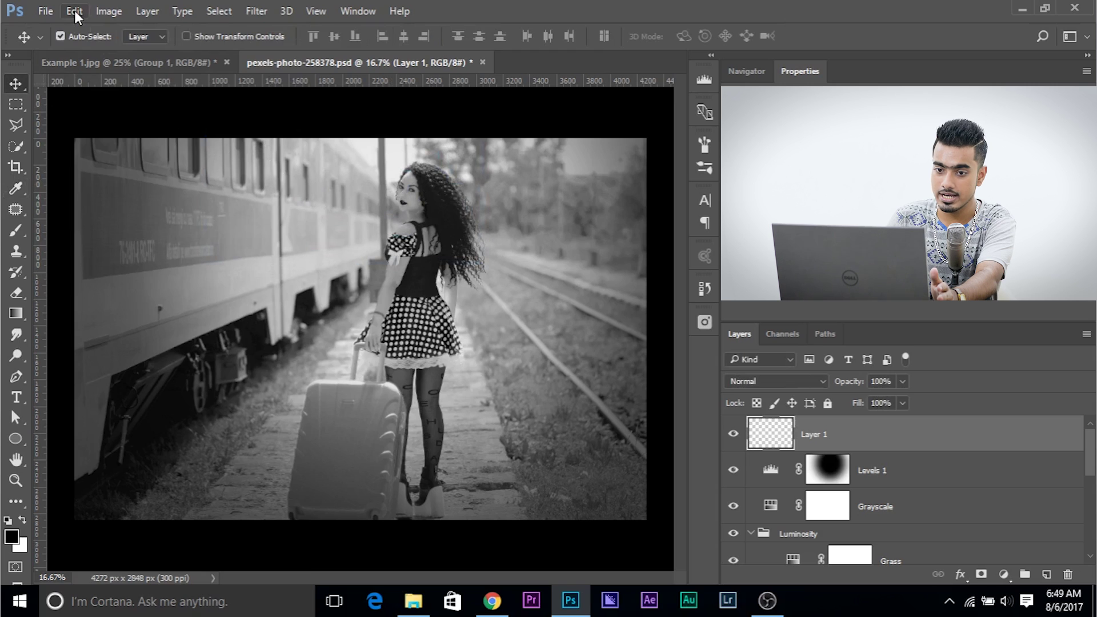
click(74, 11)
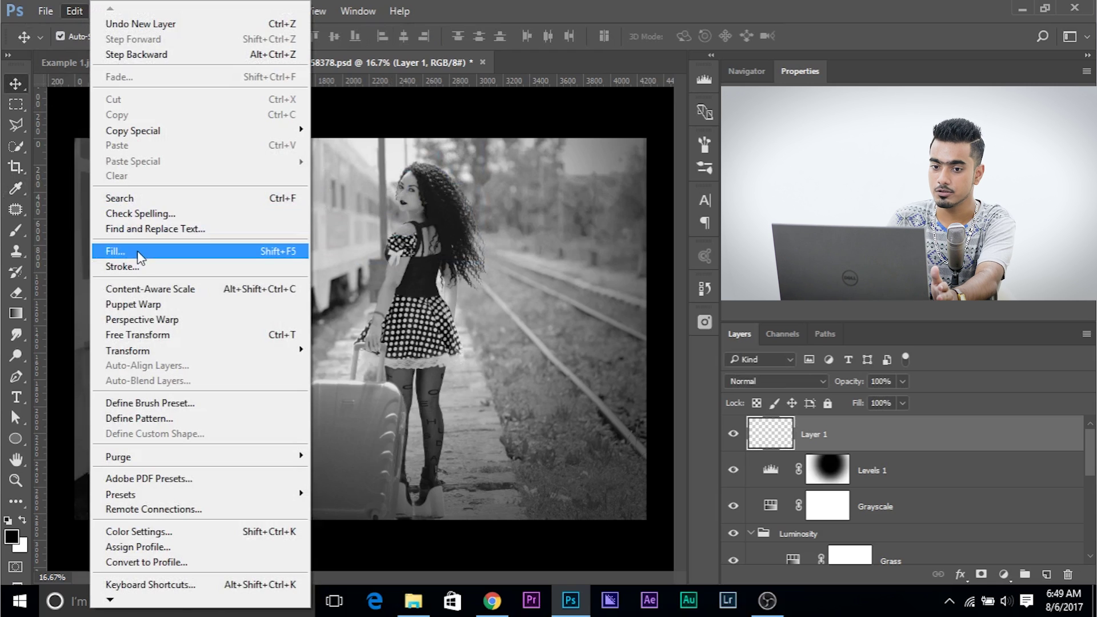
click(117, 252)
click(342, 152)
click(344, 150)
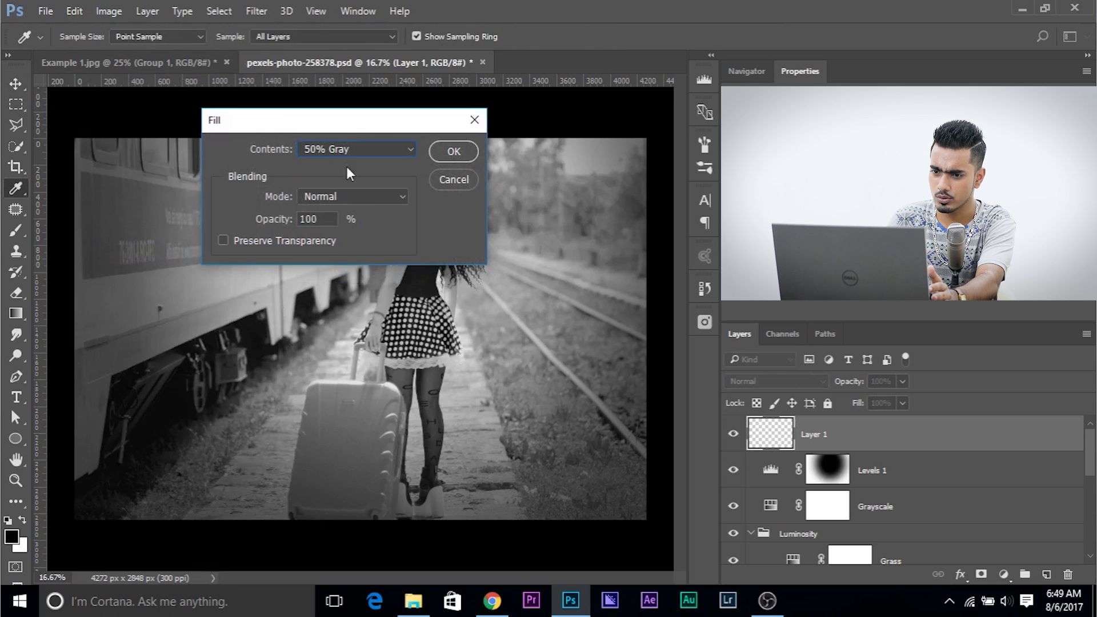
click(467, 153)
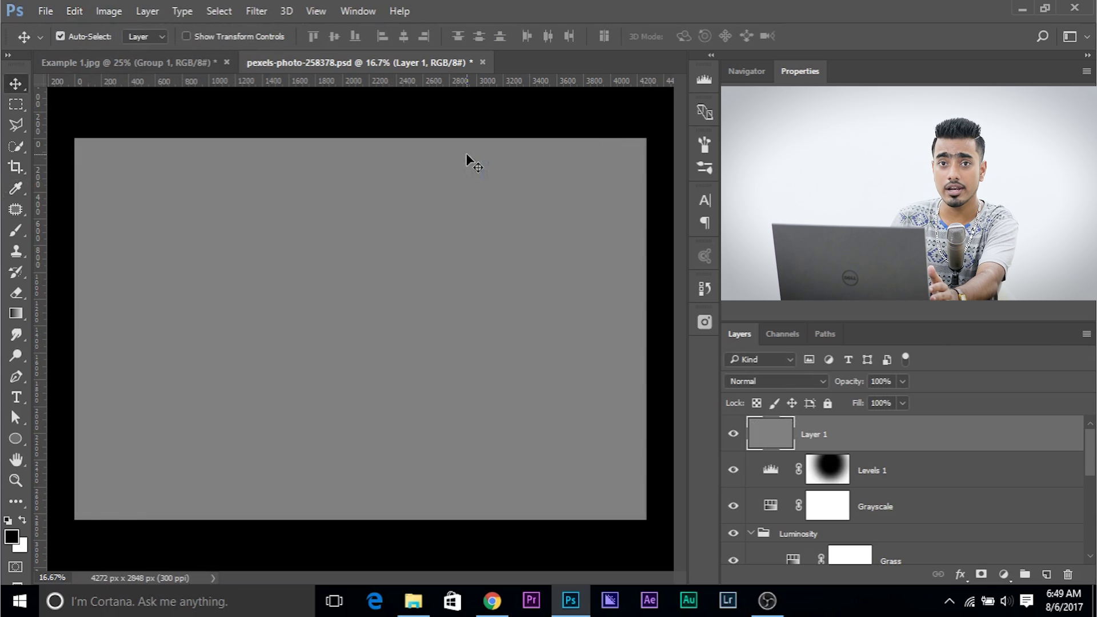
drag(871, 427, 1067, 574)
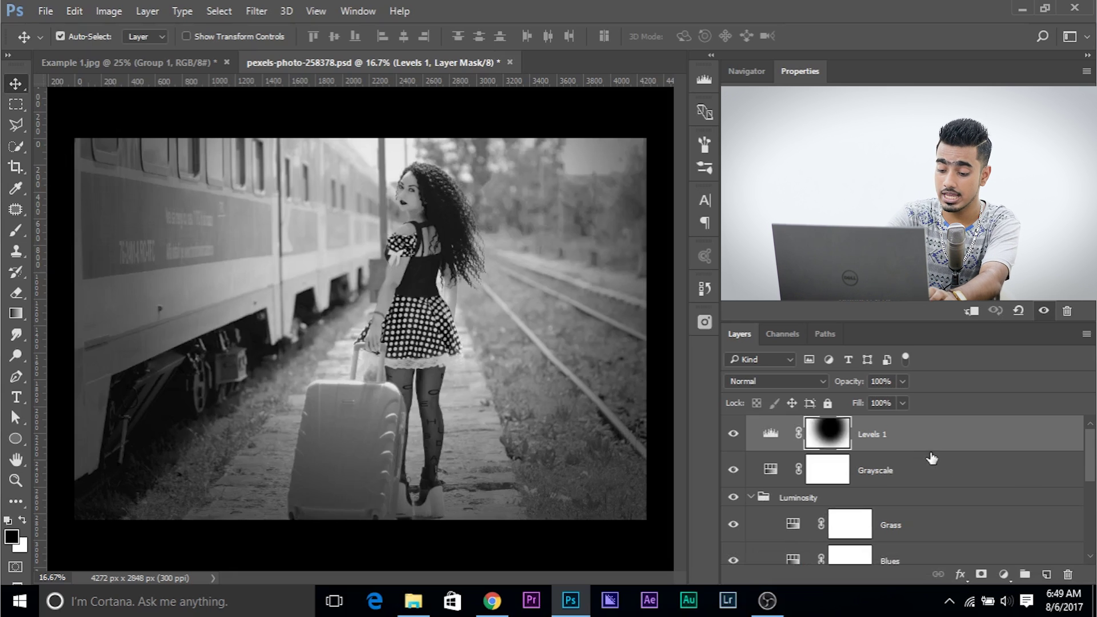
- Create a new layer named Grain above Levels 1 in Overlay mode, filled with the Overlay-neutral 50% gray
key(ctrl+shift+n)
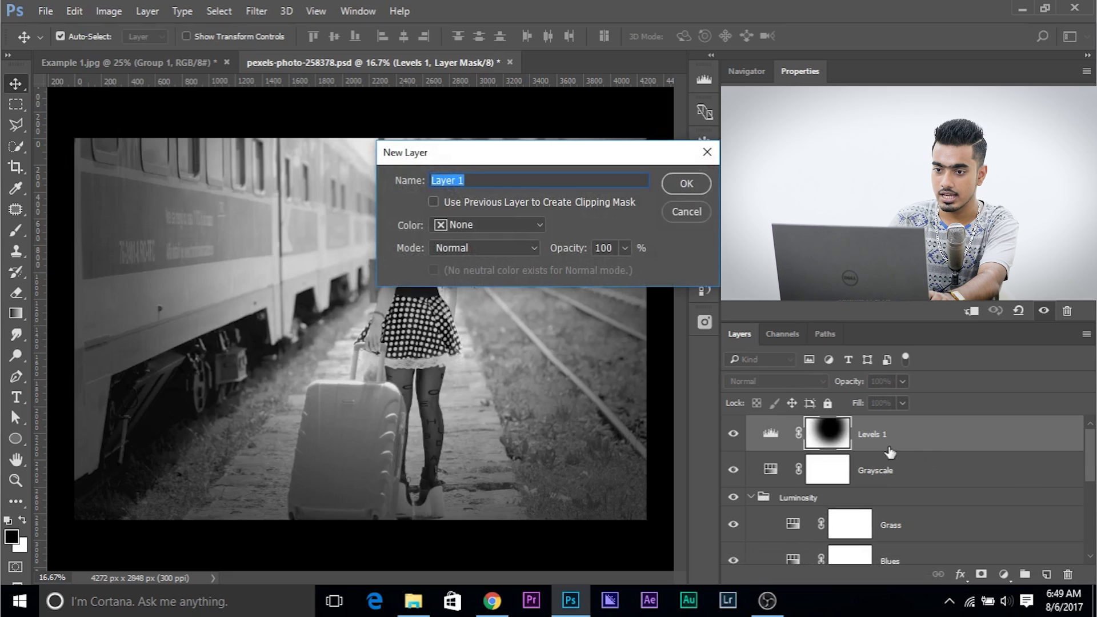
drag(438, 164, 394, 170)
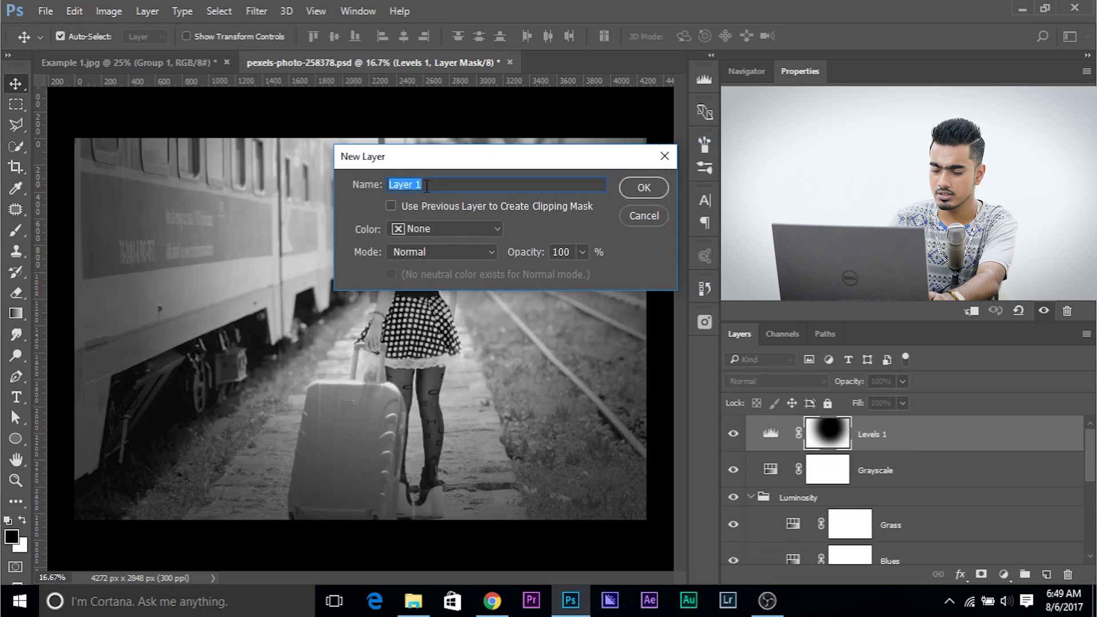
text(Grain)
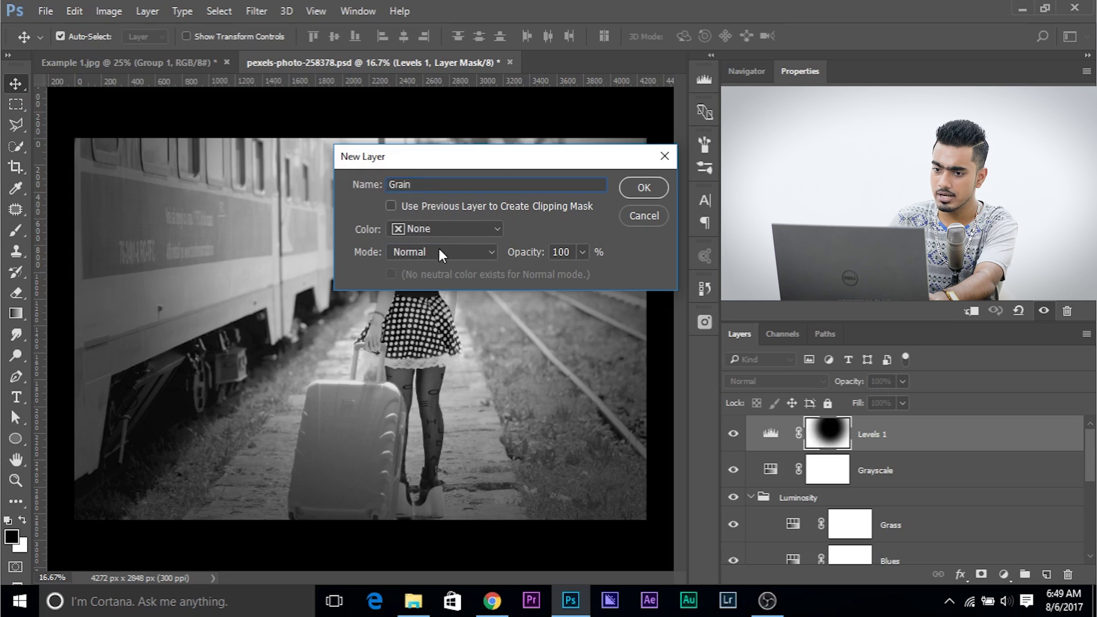
click(437, 252)
click(446, 174)
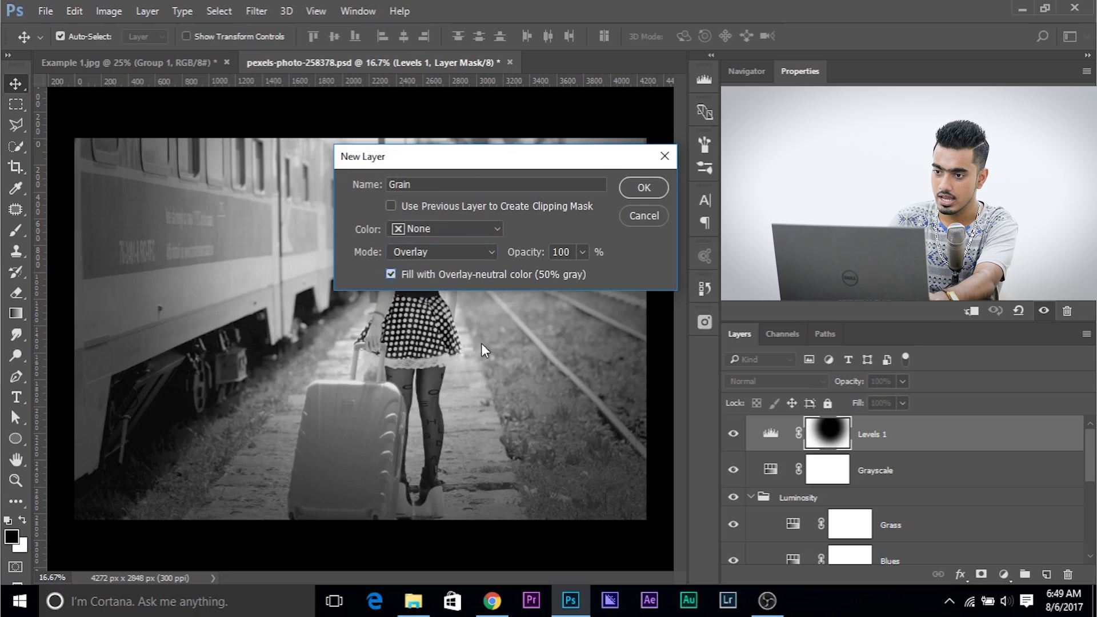
click(632, 191)
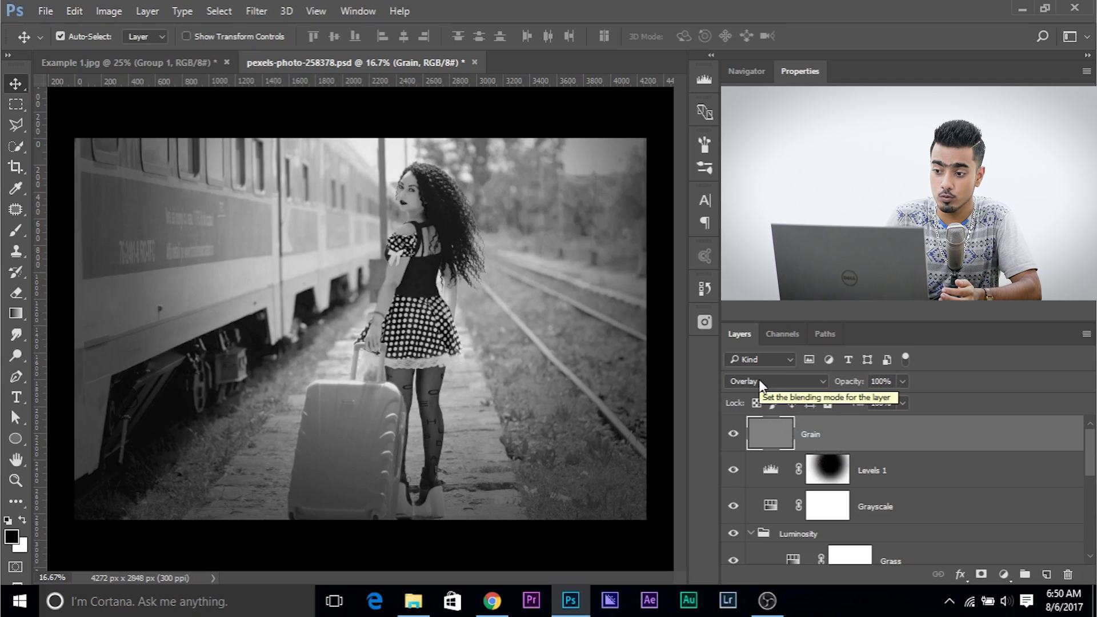
- Convert the Grain layer into a smart object for re-editable smart filters
click(260, 12)
click(278, 52)
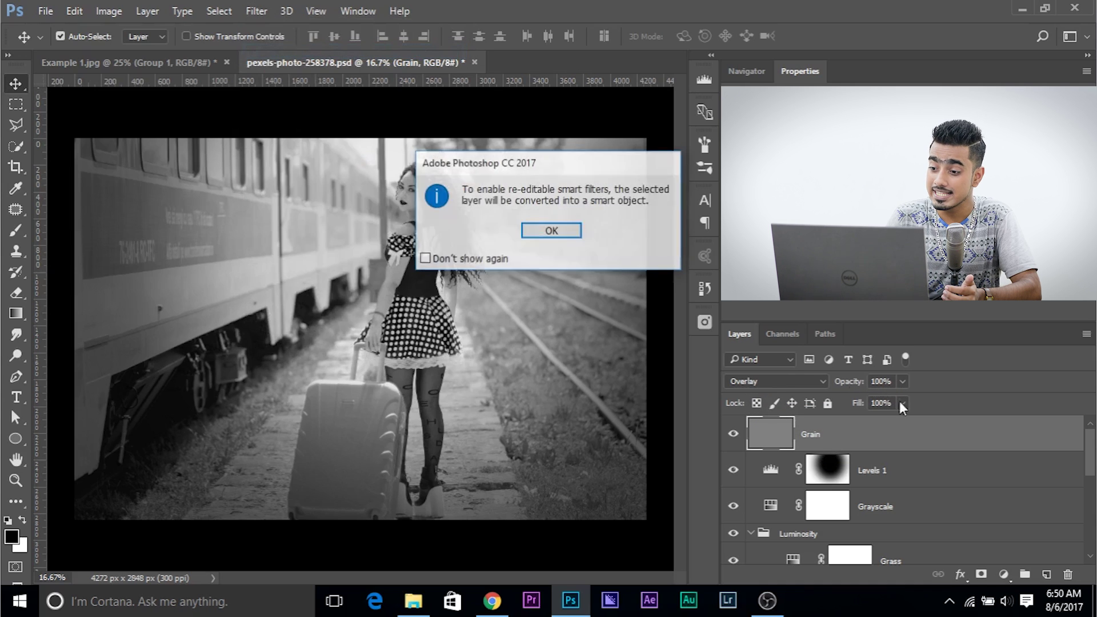
click(544, 232)
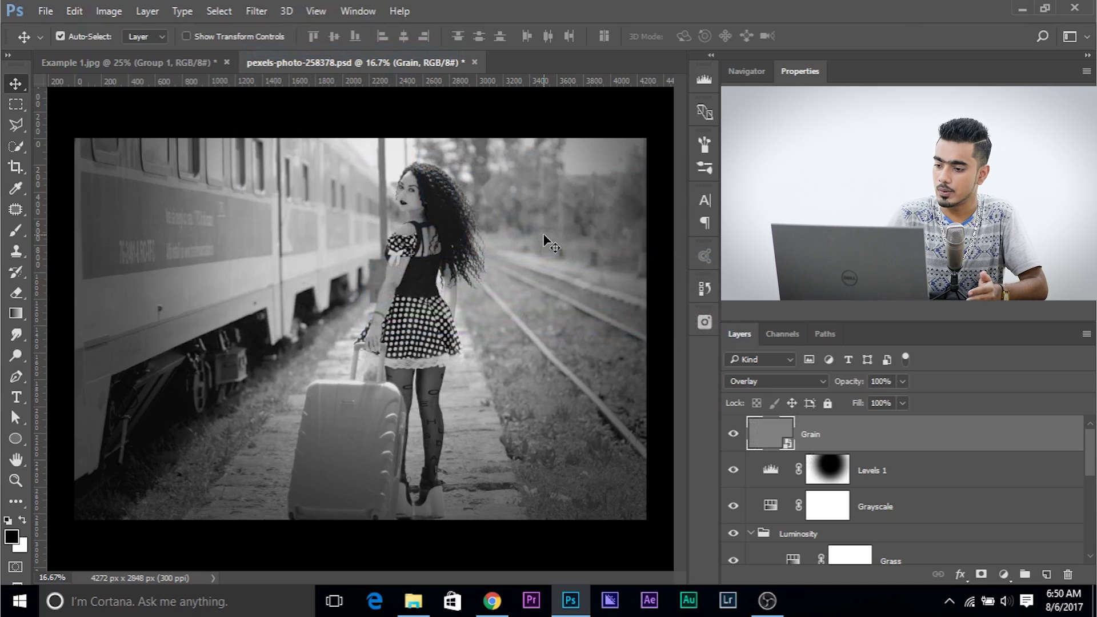
- Apply Add Noise to the Grain layer with an amount of 15.36%, Gaussian distribution and Monochromatic enabled
click(246, 12)
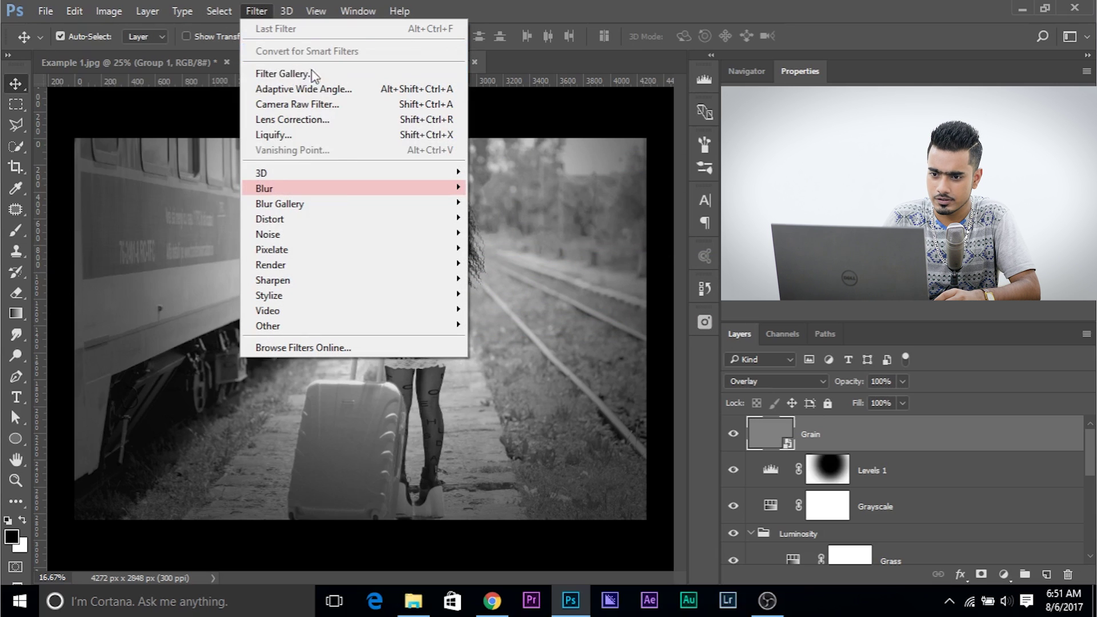
mouse_move(360, 235)
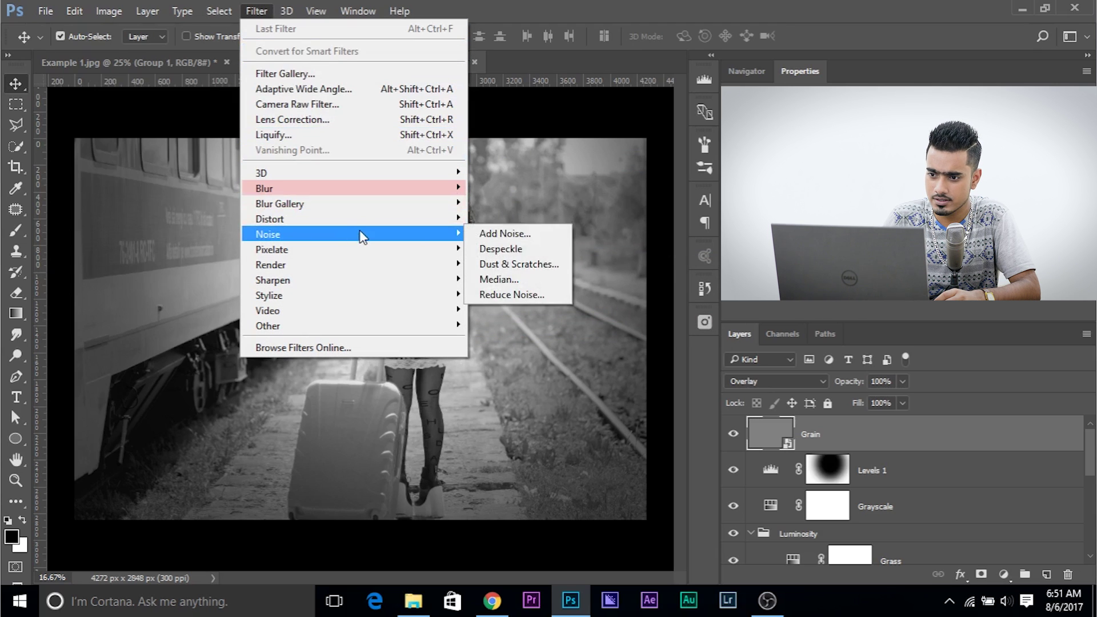
click(498, 235)
drag(489, 81, 575, 142)
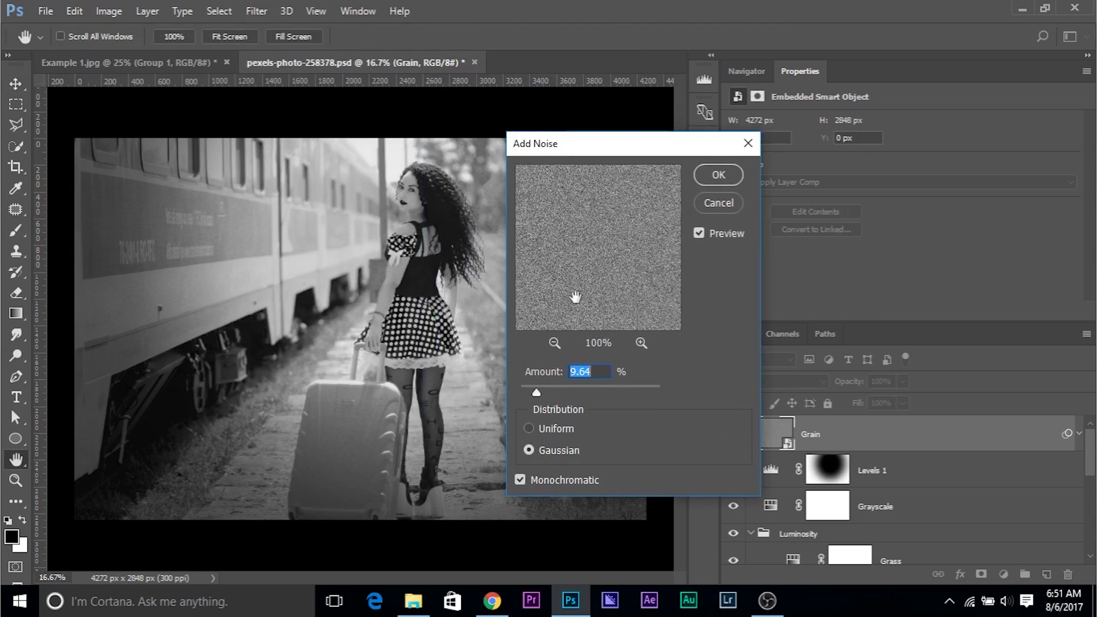
drag(579, 396, 562, 394)
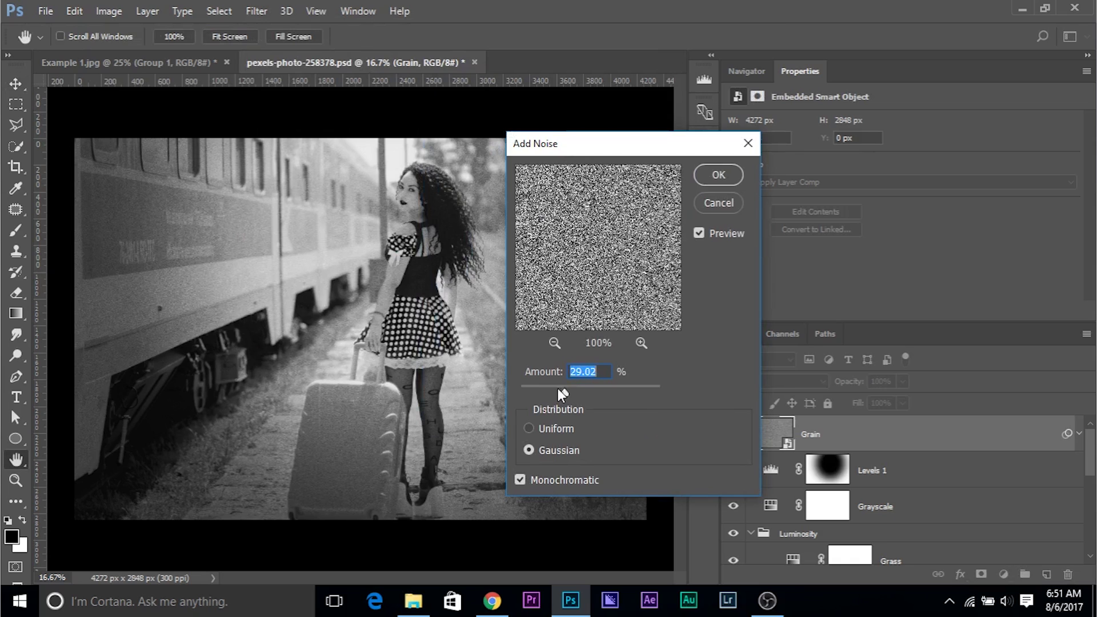
ctrl+click(487, 366)
ctrl+click(372, 312)
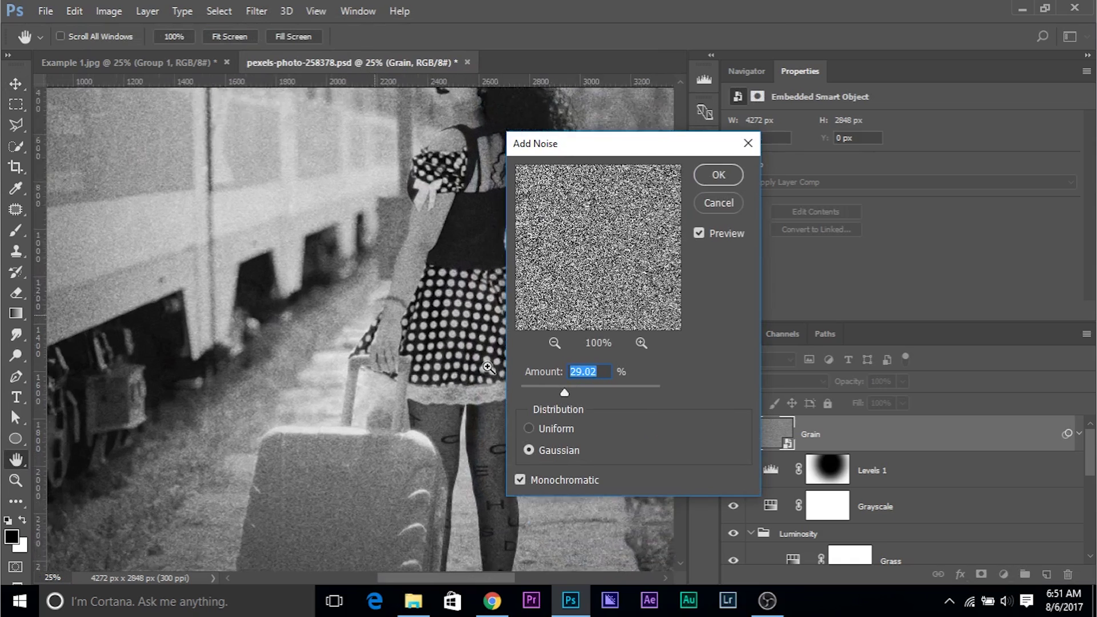
drag(395, 160, 336, 327)
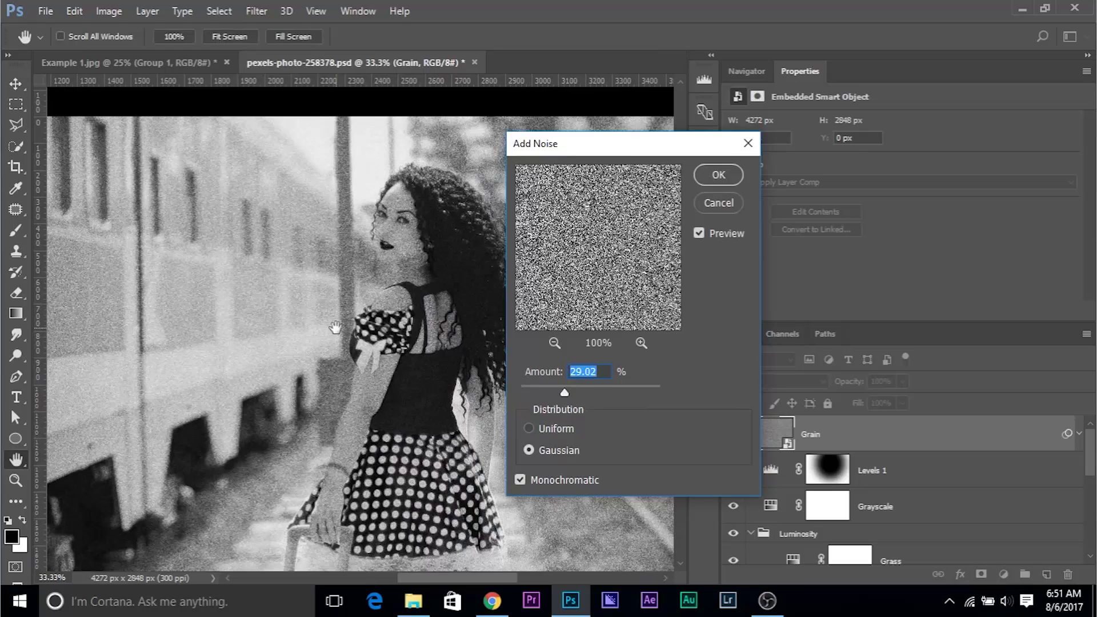
drag(532, 394, 547, 393)
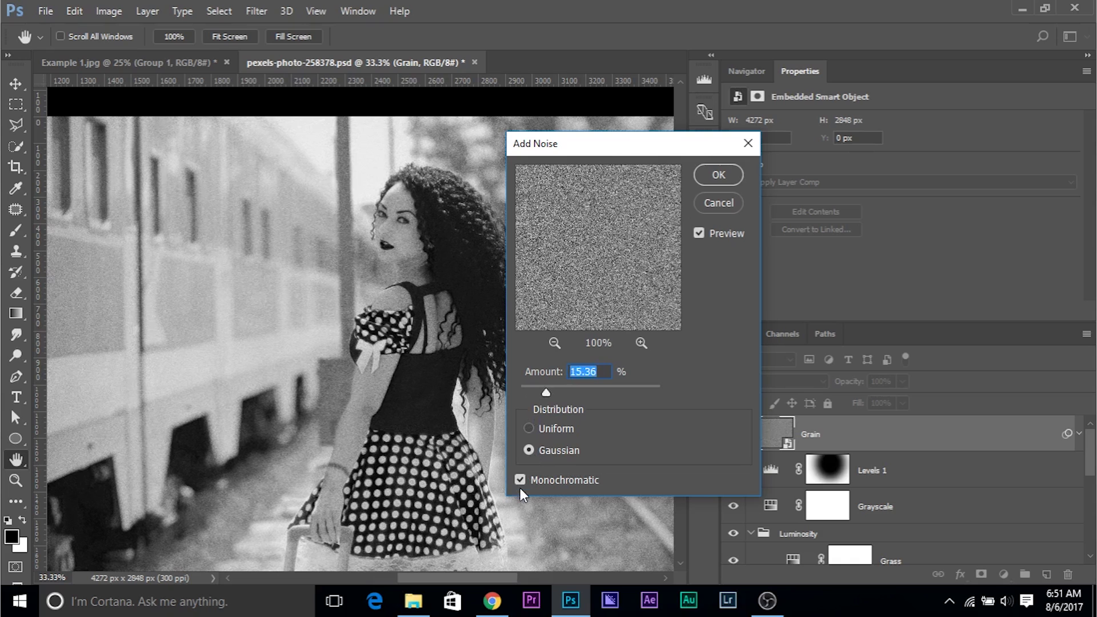
click(718, 175)
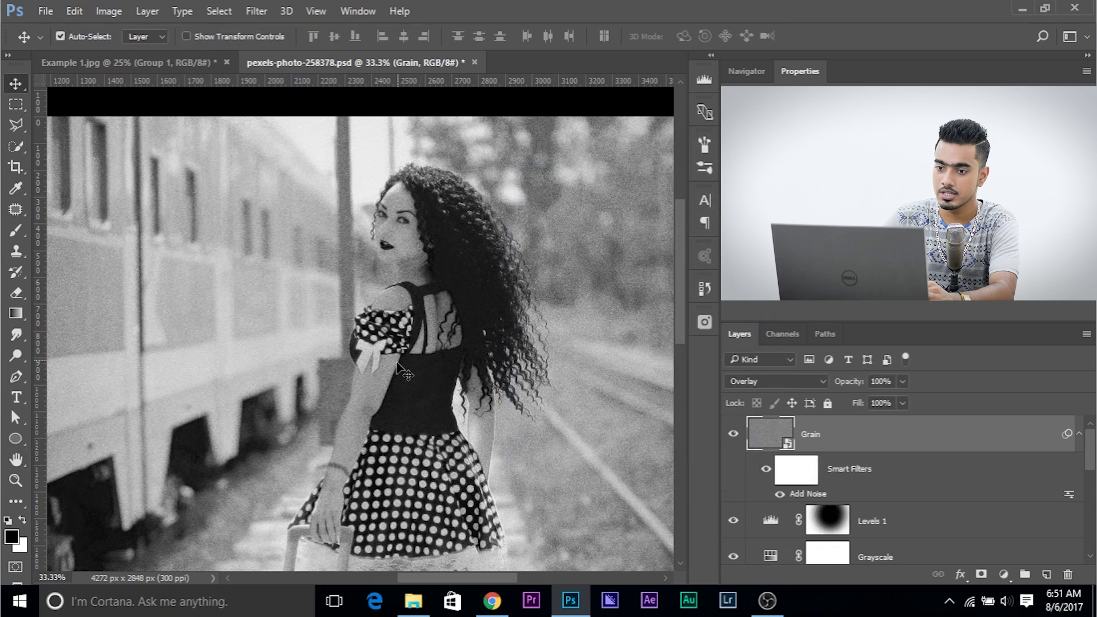
- Set the Grain layer's Add Noise amount to 23%, and delete the Grain layer
key(ctrl+minus)
key(ctrl+minus)
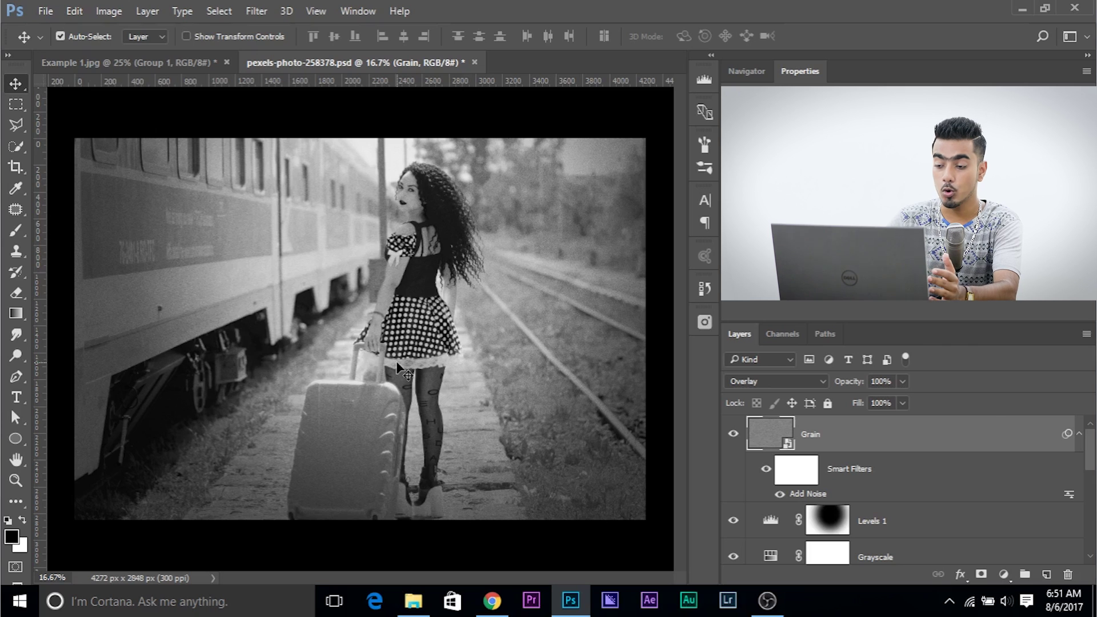
double_click(810, 495)
drag(630, 397, 560, 400)
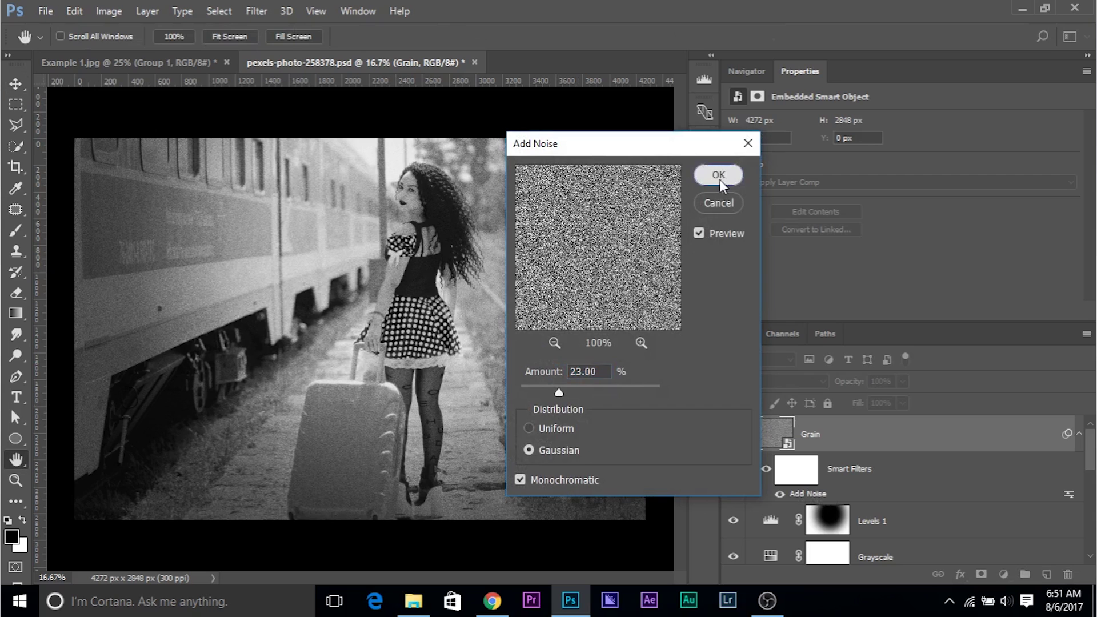
click(718, 175)
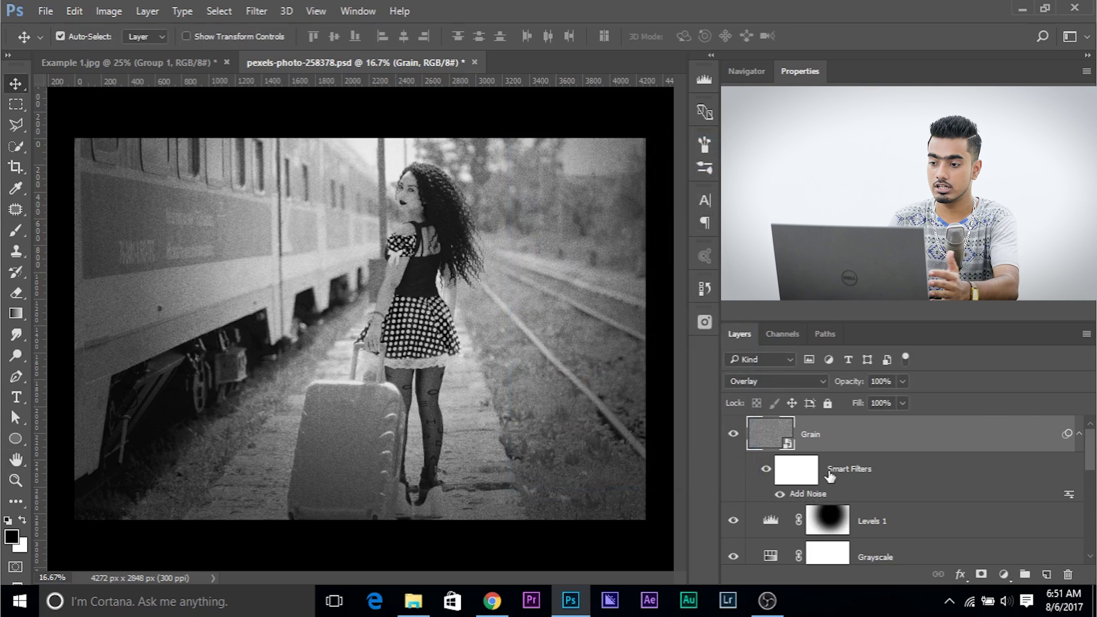
drag(969, 436, 1067, 574)
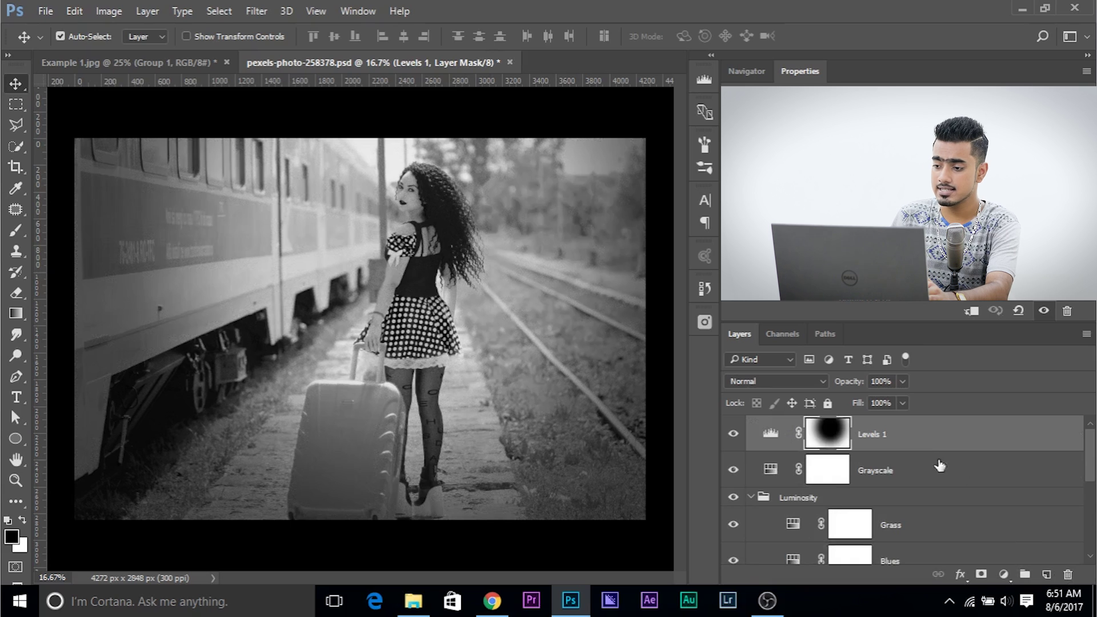
- Stamp all visible layers onto a new top layer and convert it into a smart object for smart filters
click(1046, 574)
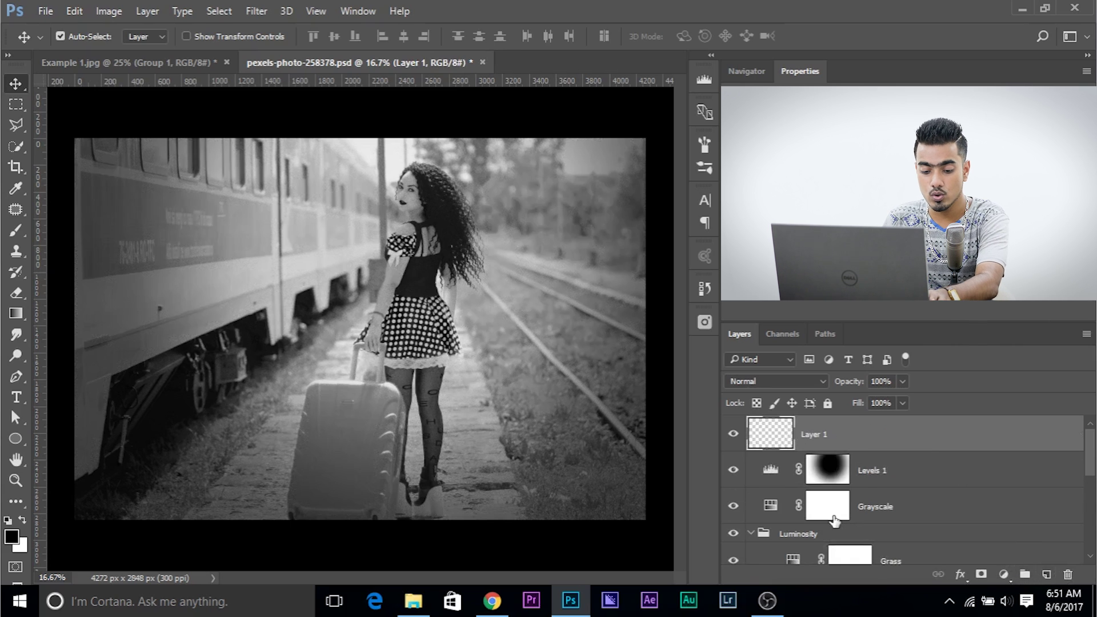
key(ctrl+alt+shift+e)
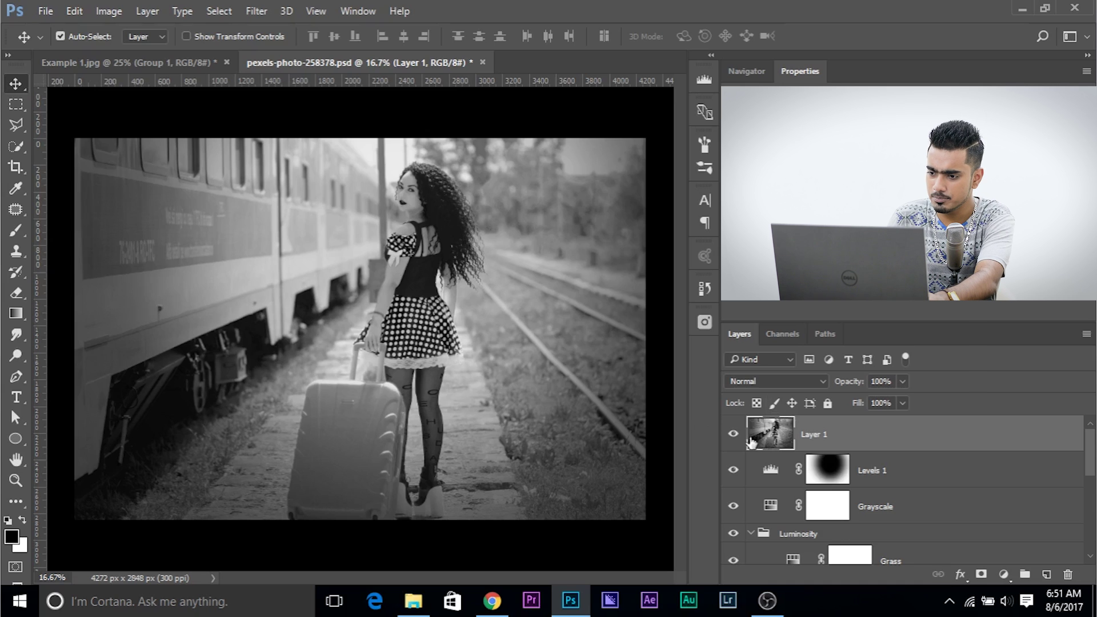
click(256, 12)
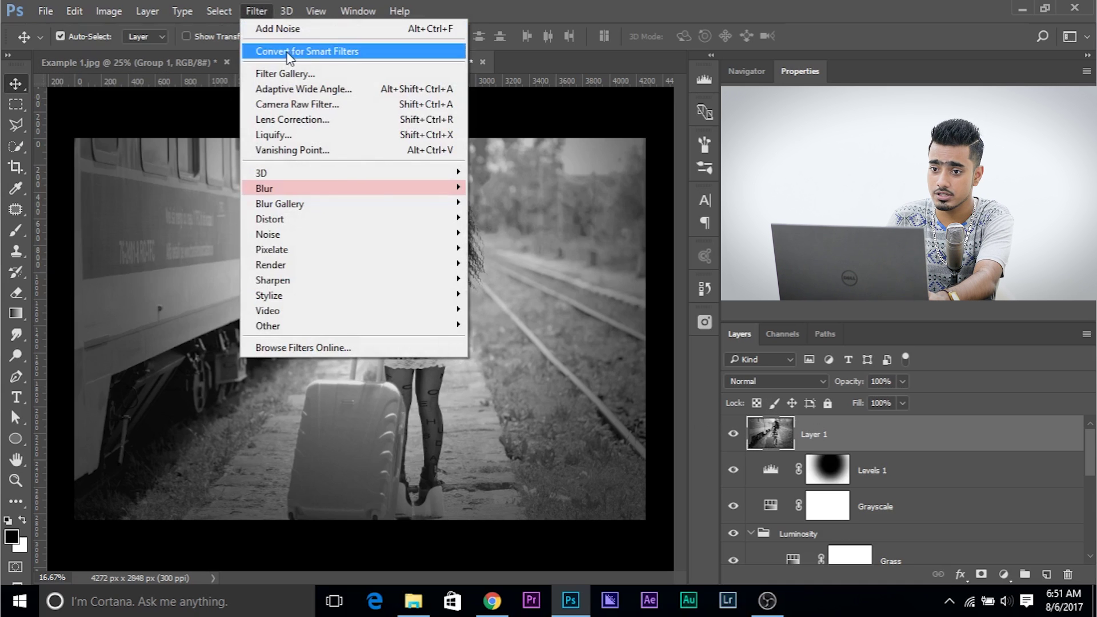
click(291, 53)
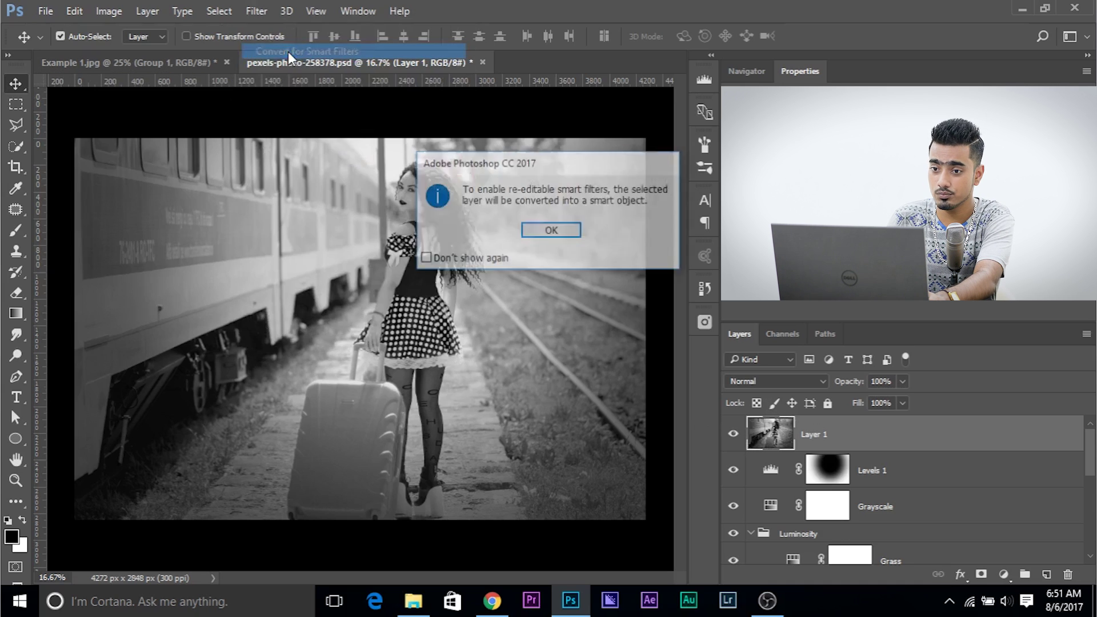
click(560, 231)
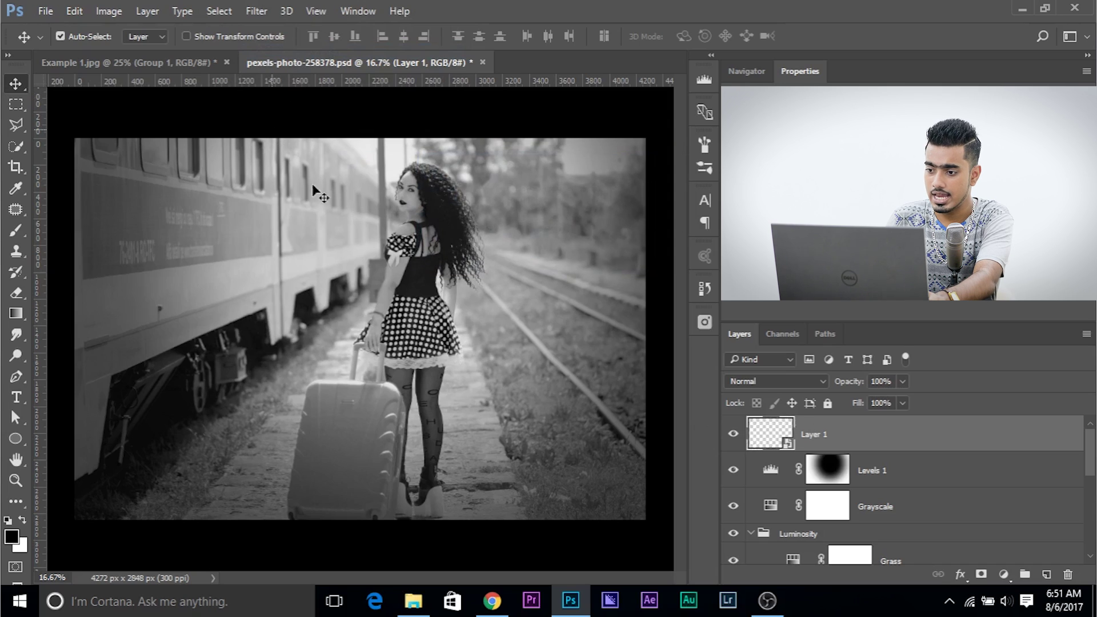
- Apply the Film Grain filter to the stamped layer with Grain 6, Highlight Area 2 and Intensity 3, and check its settings again
click(256, 11)
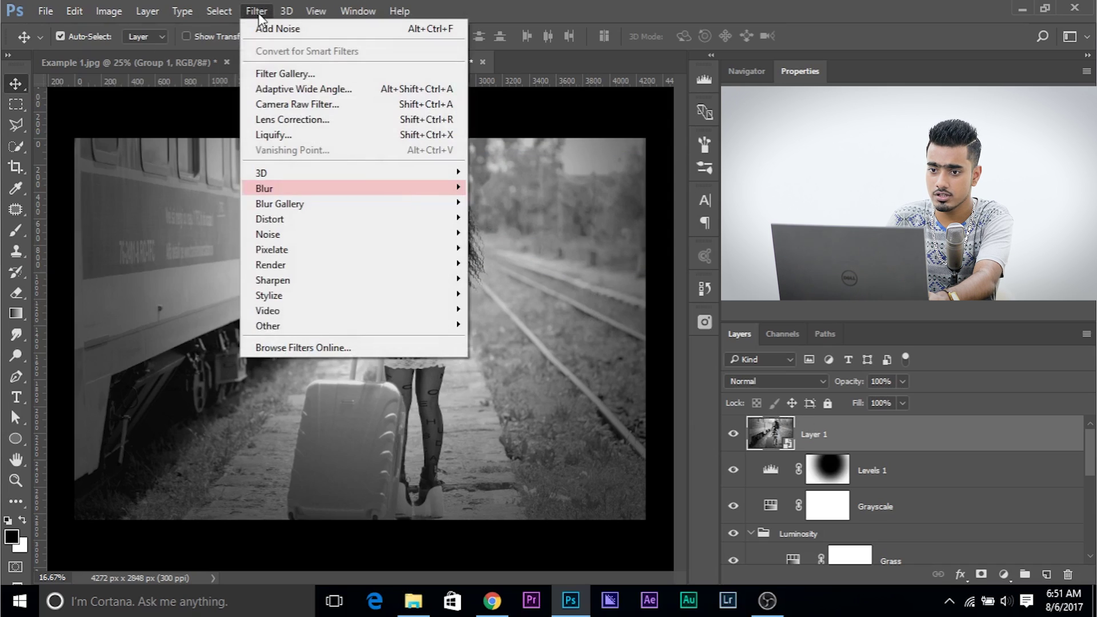
click(280, 73)
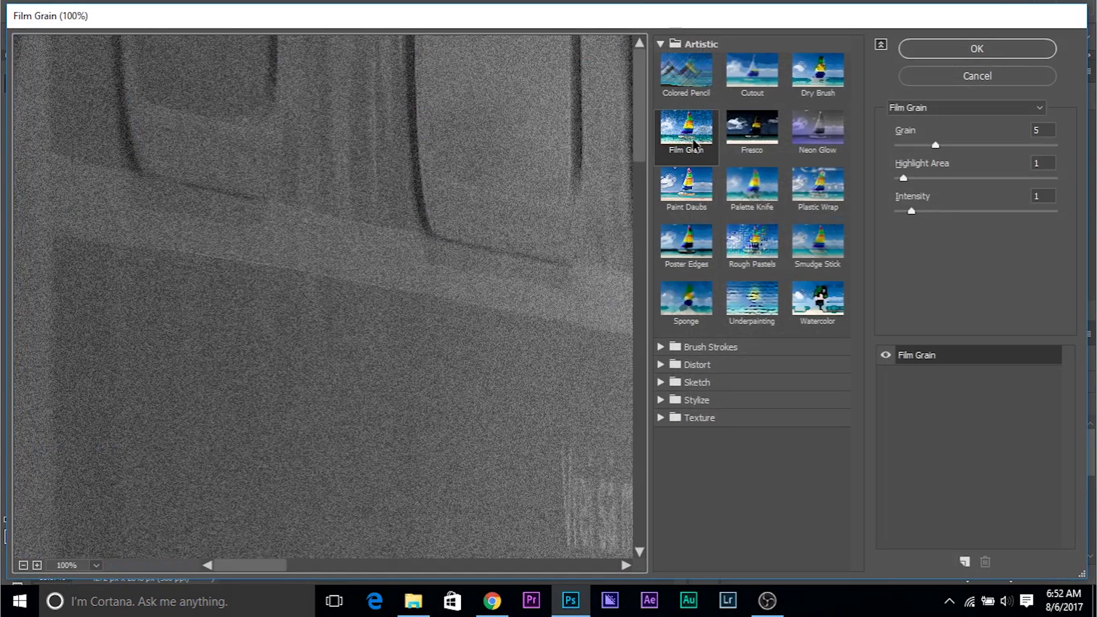
scroll(692, 135, down, 6)
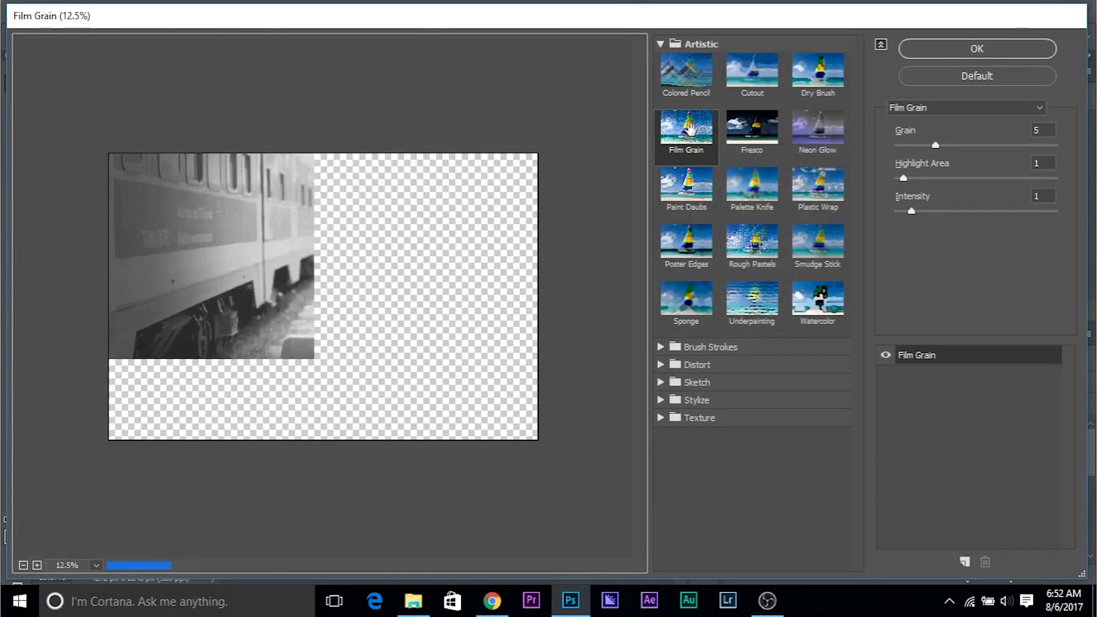
scroll(690, 131, up, 2)
scroll(692, 131, up, 1)
drag(309, 194, 309, 257)
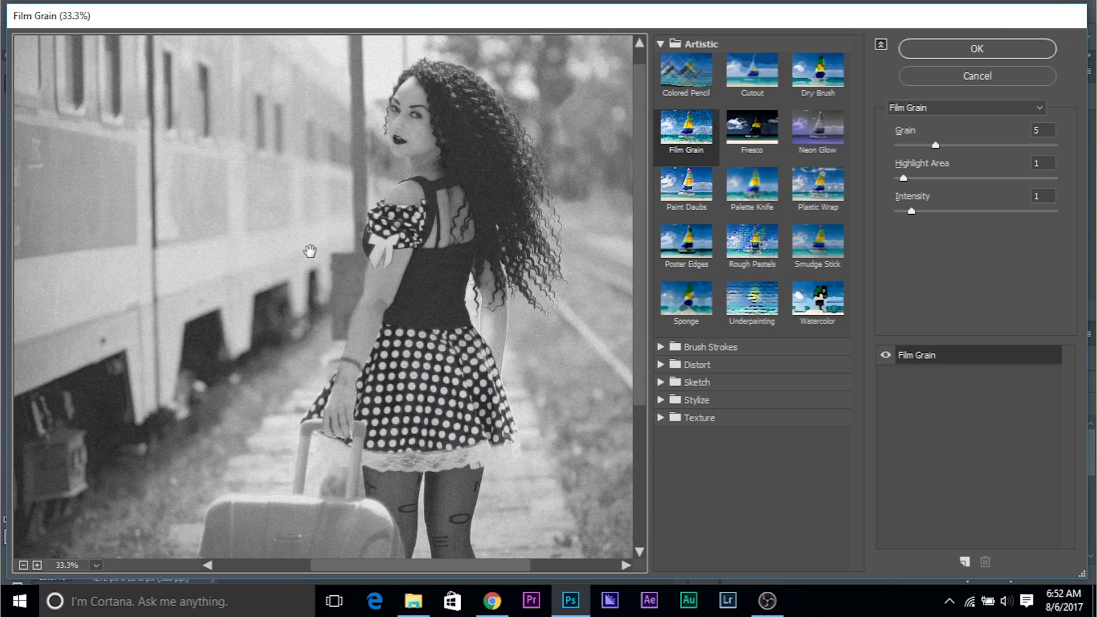
scroll(310, 251, down, 1)
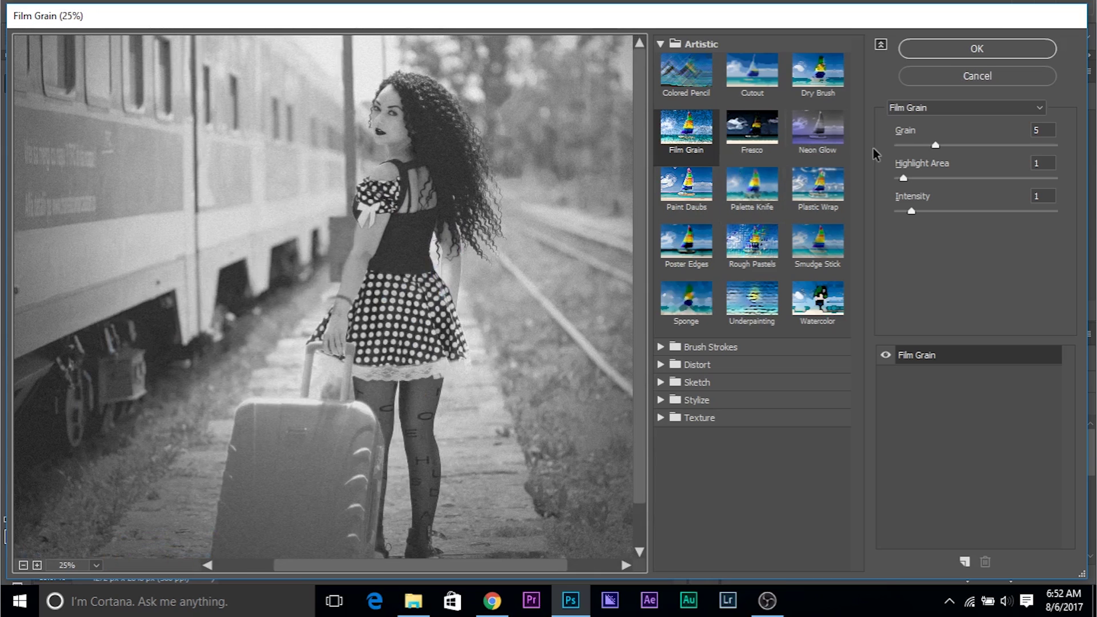
drag(936, 145, 939, 144)
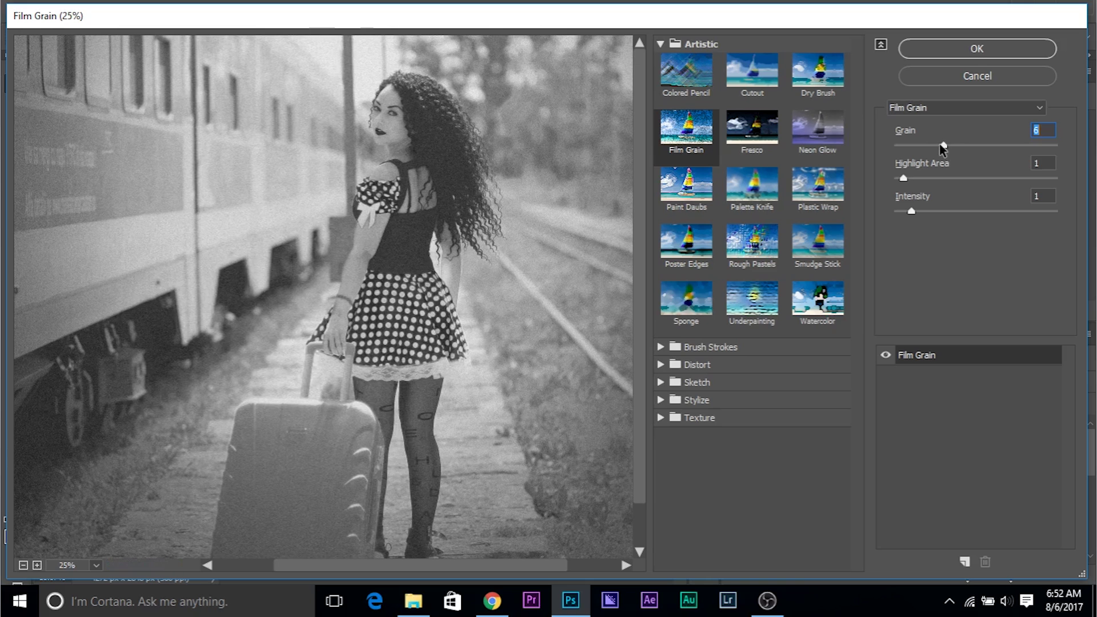
drag(903, 178, 938, 208)
scroll(937, 215, down, 1)
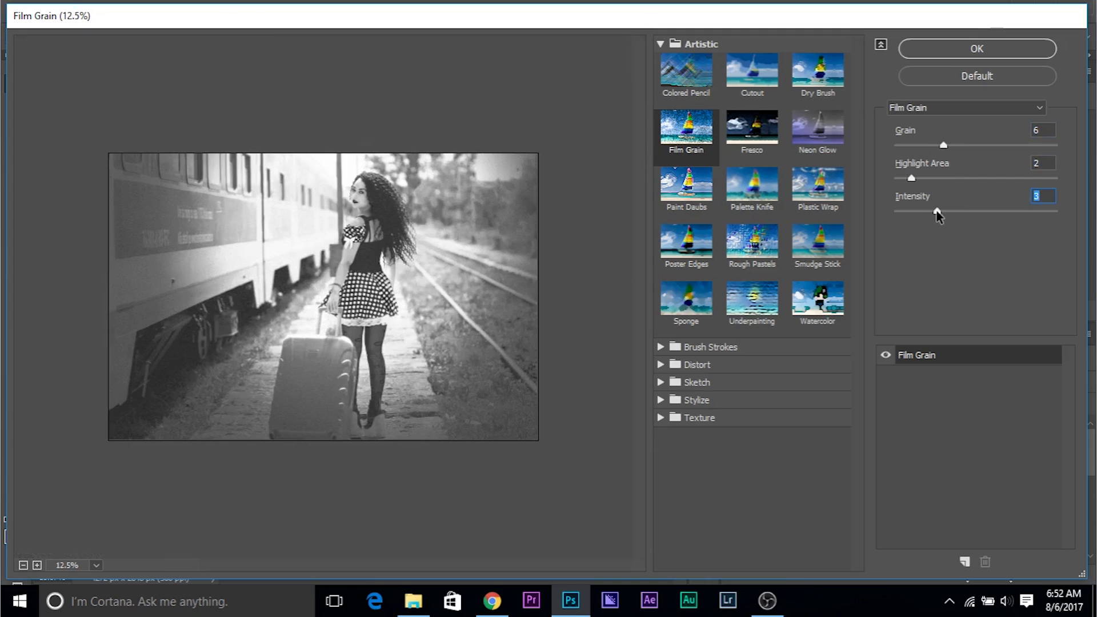
click(976, 56)
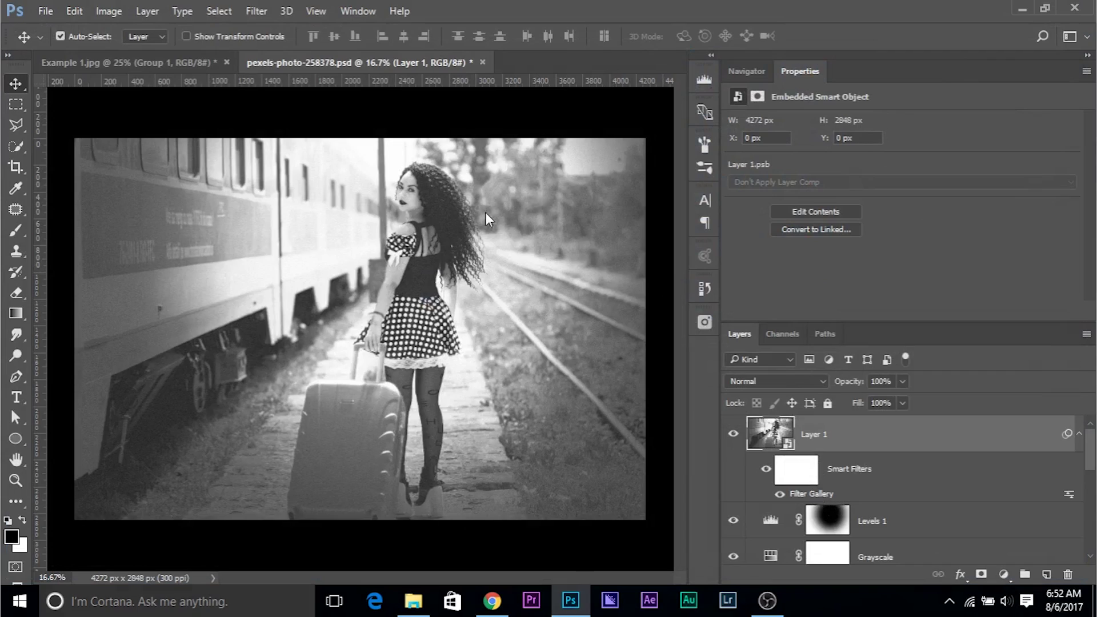
double_click(812, 494)
click(990, 77)
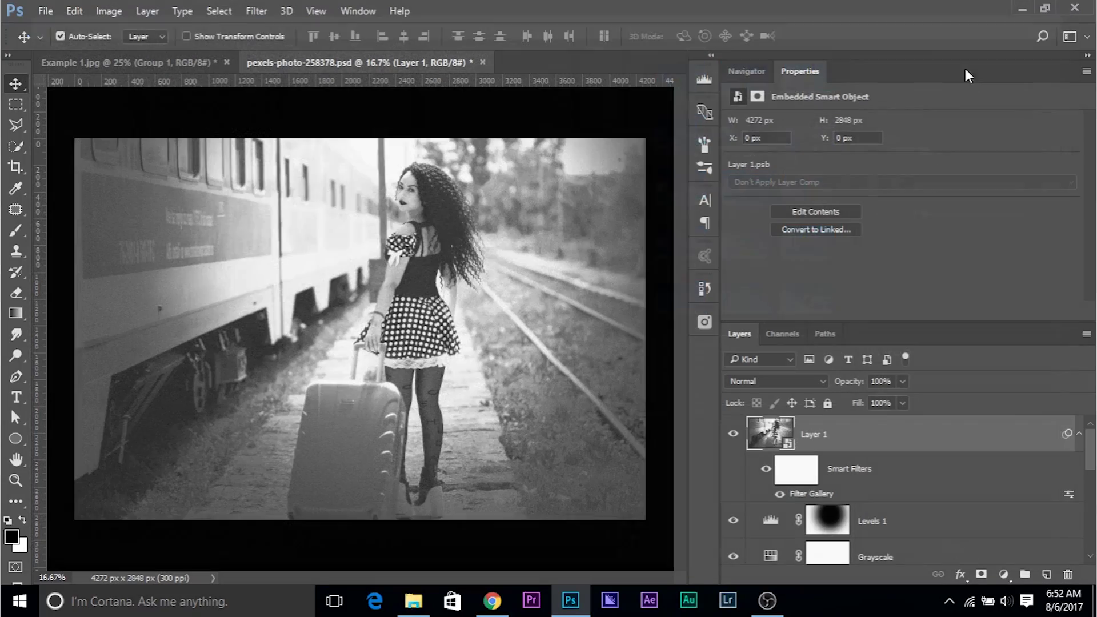